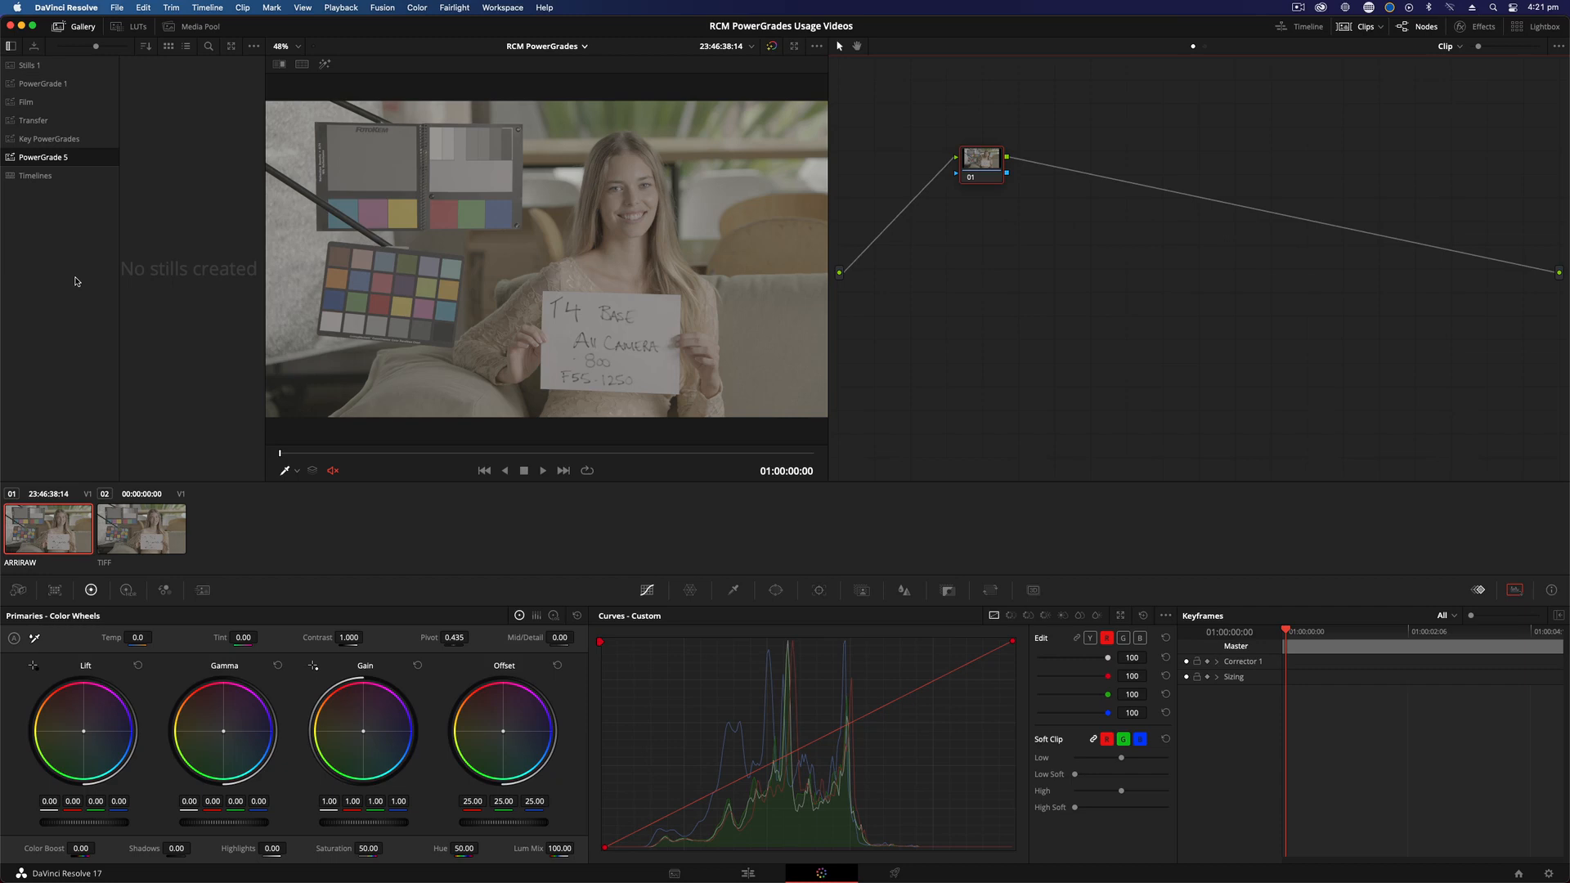
- Import the Kodak 2383 RCM PowerGrade.drx still into the PowerGrade 5 album
{"action": "right_click", "coordinate": [177, 300]}
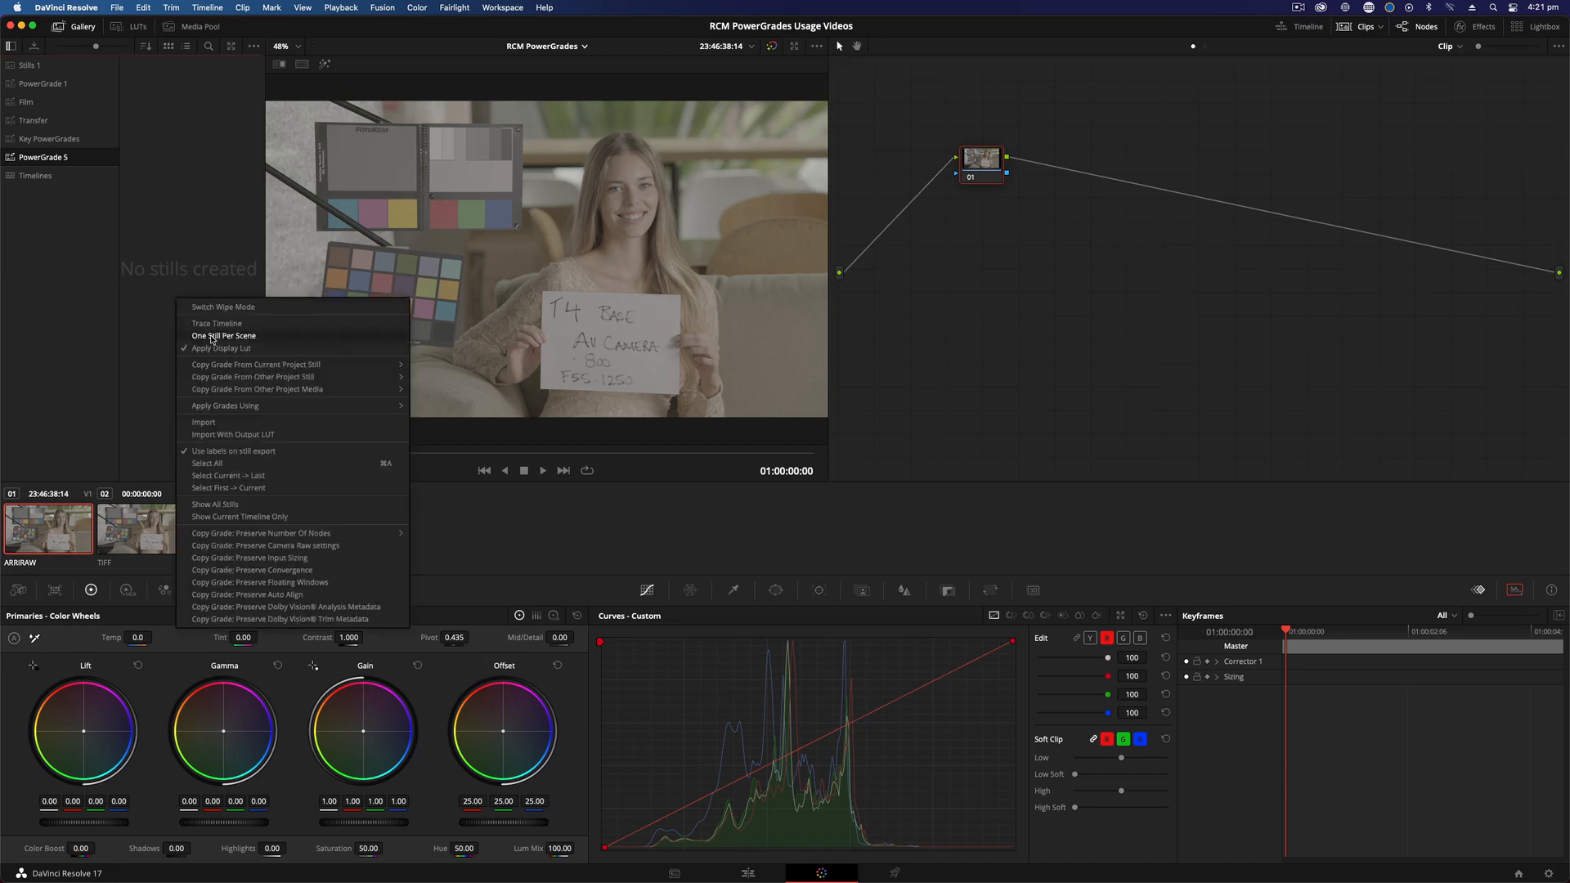
{"action": "left_click", "coordinate": [247, 424]}
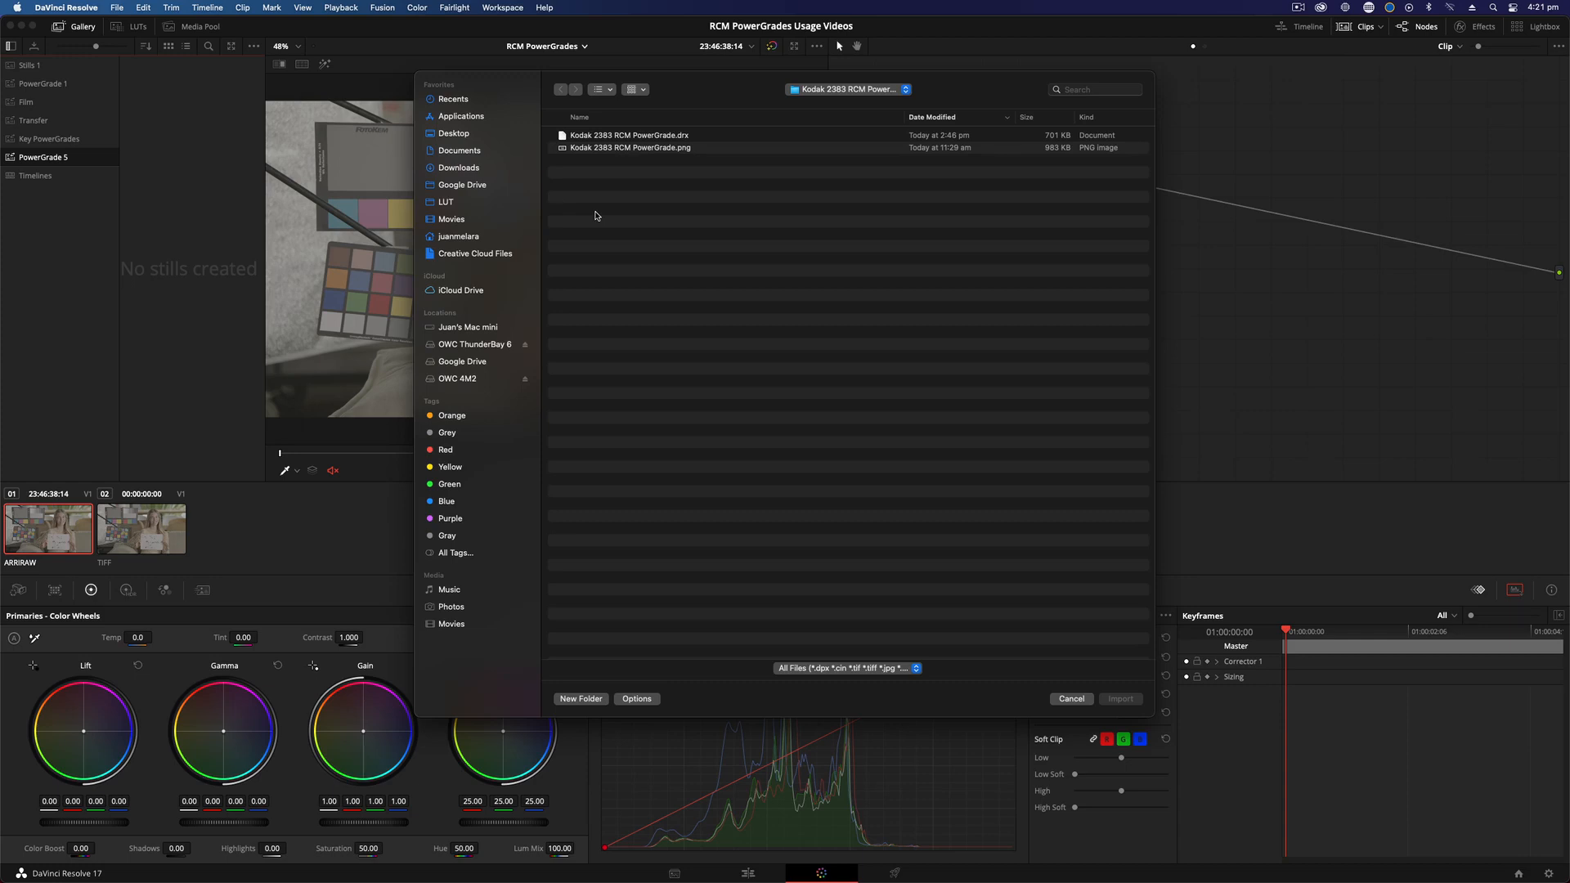
{"action": "left_click", "coordinate": [645, 136]}
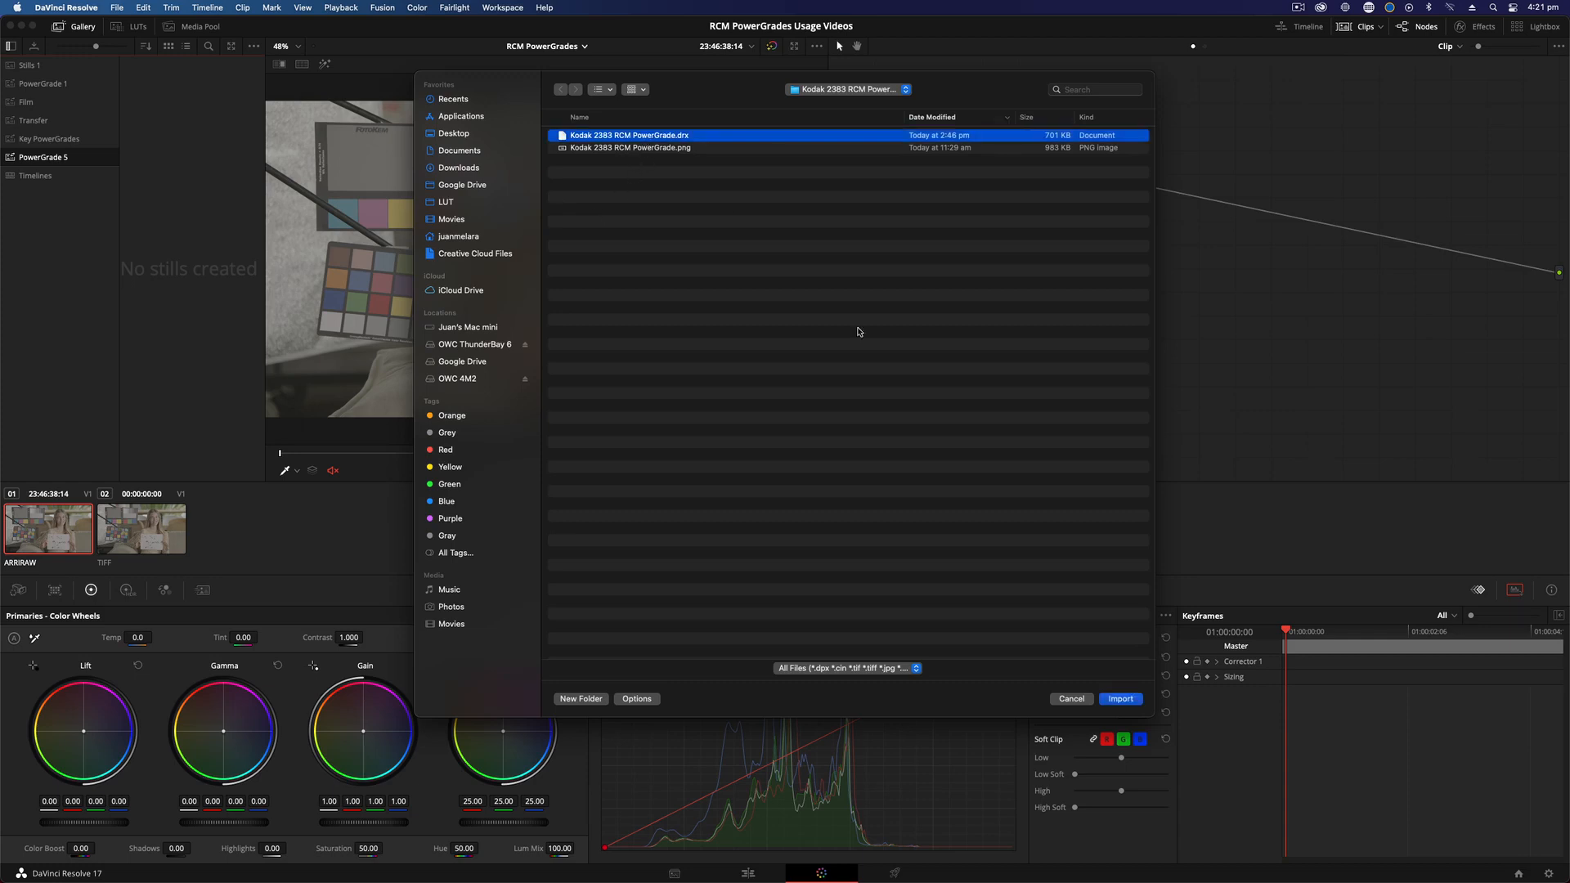
{"action": "left_click", "coordinate": [1134, 702]}
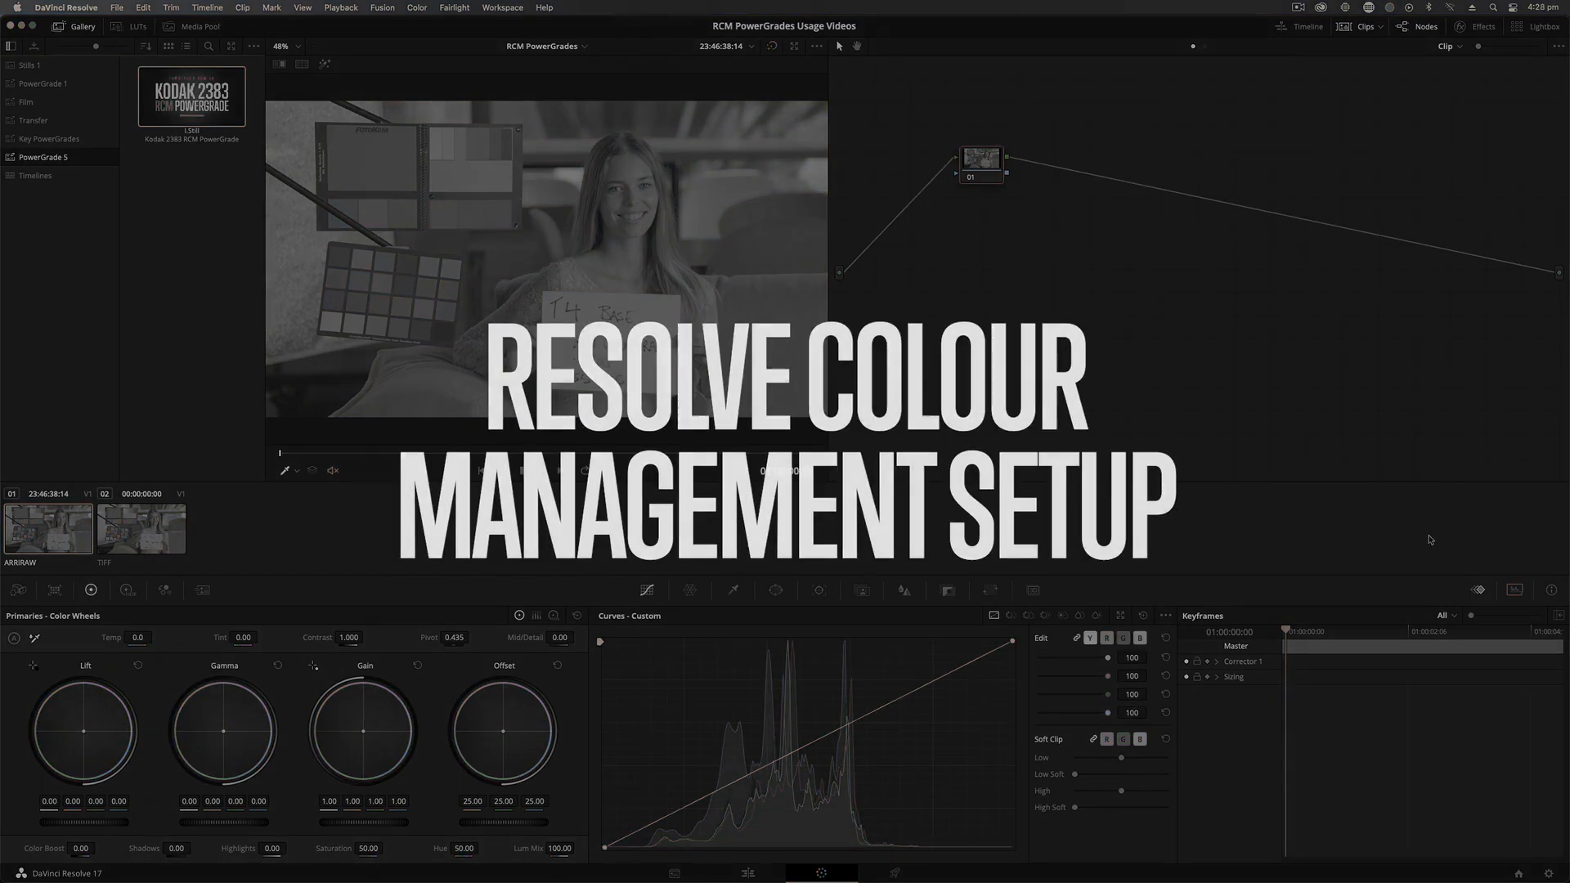
- Set the project's color science to DaVinci YRGB Color Managed, without automatic color management, using HDR DaVinci Wide Gamut Intermediate processing
{"action": "left_click", "coordinate": [1549, 872]}
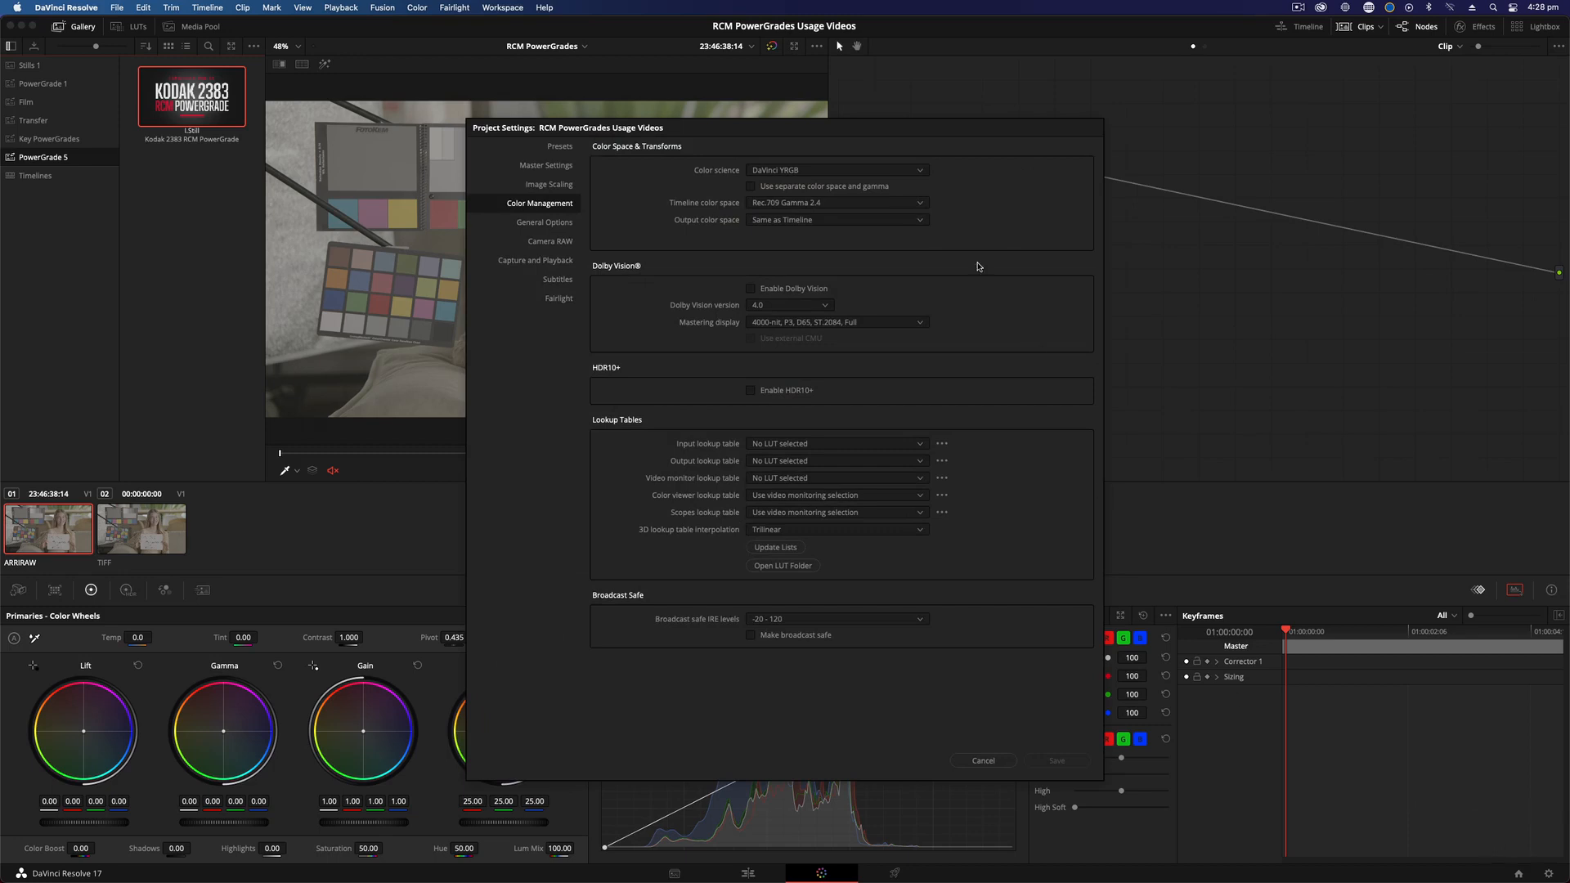
{"action": "left_click", "coordinate": [884, 174]}
{"action": "left_click", "coordinate": [886, 205]}
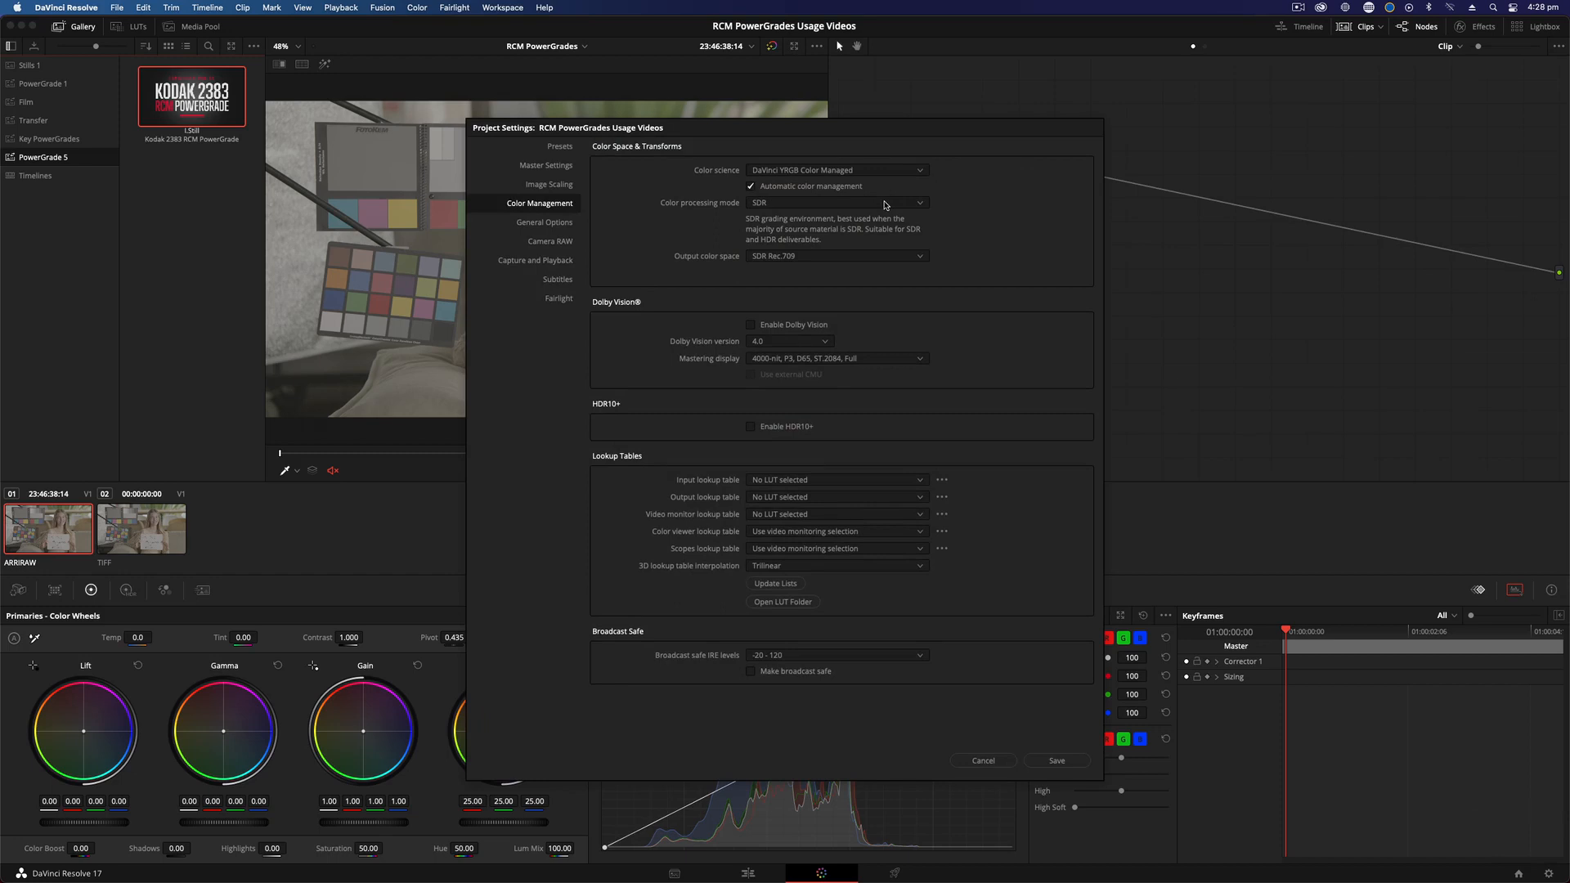
{"action": "left_click", "coordinate": [853, 187]}
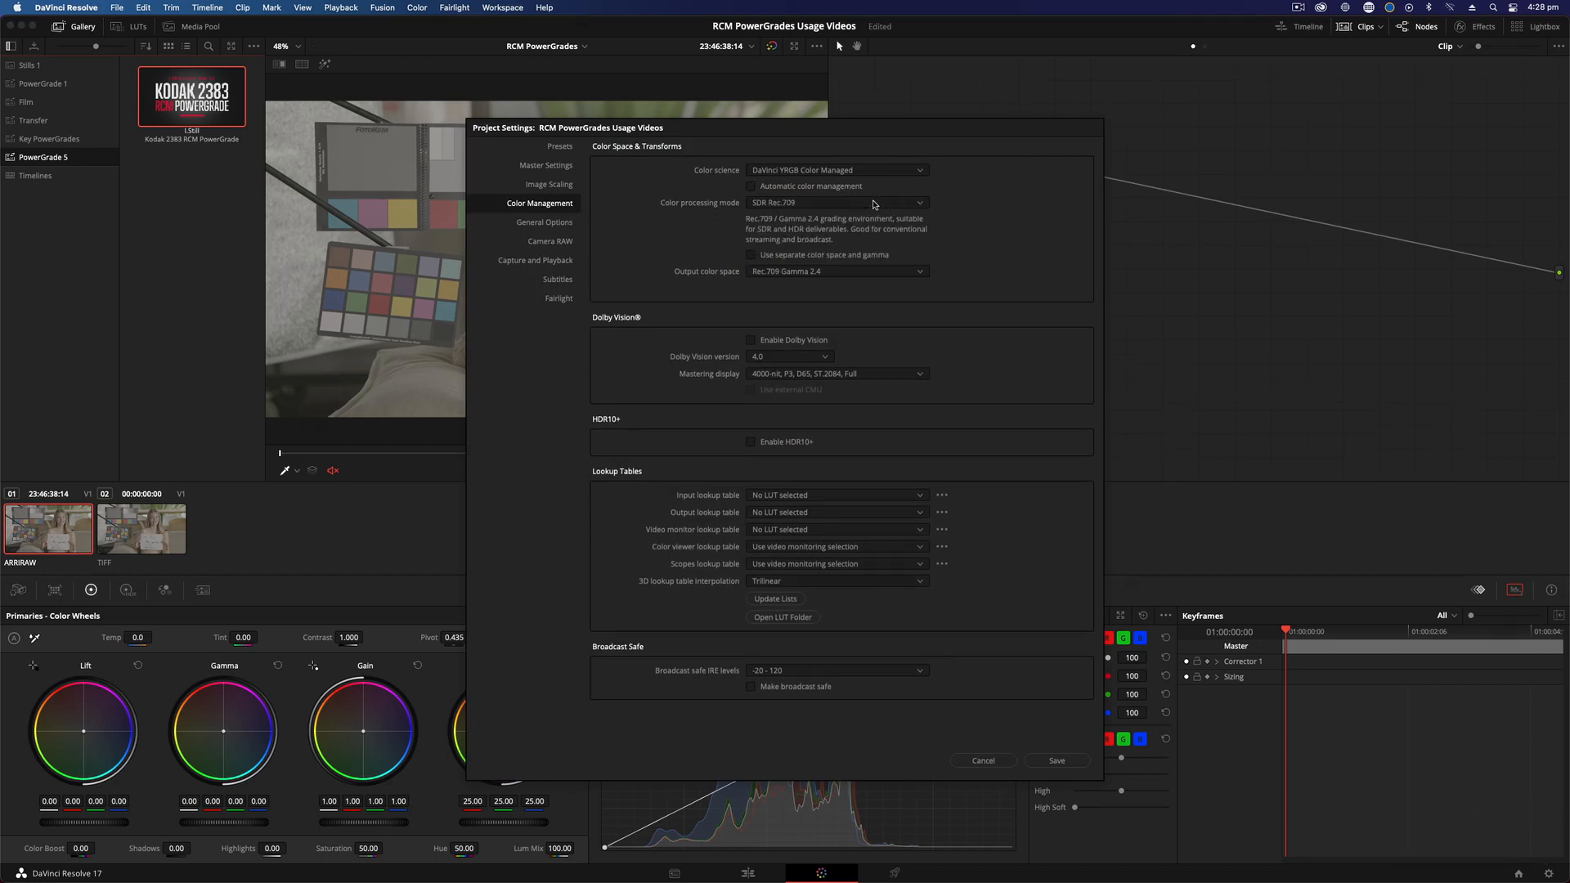
{"action": "left_click", "coordinate": [873, 205]}
{"action": "left_click", "coordinate": [889, 274]}
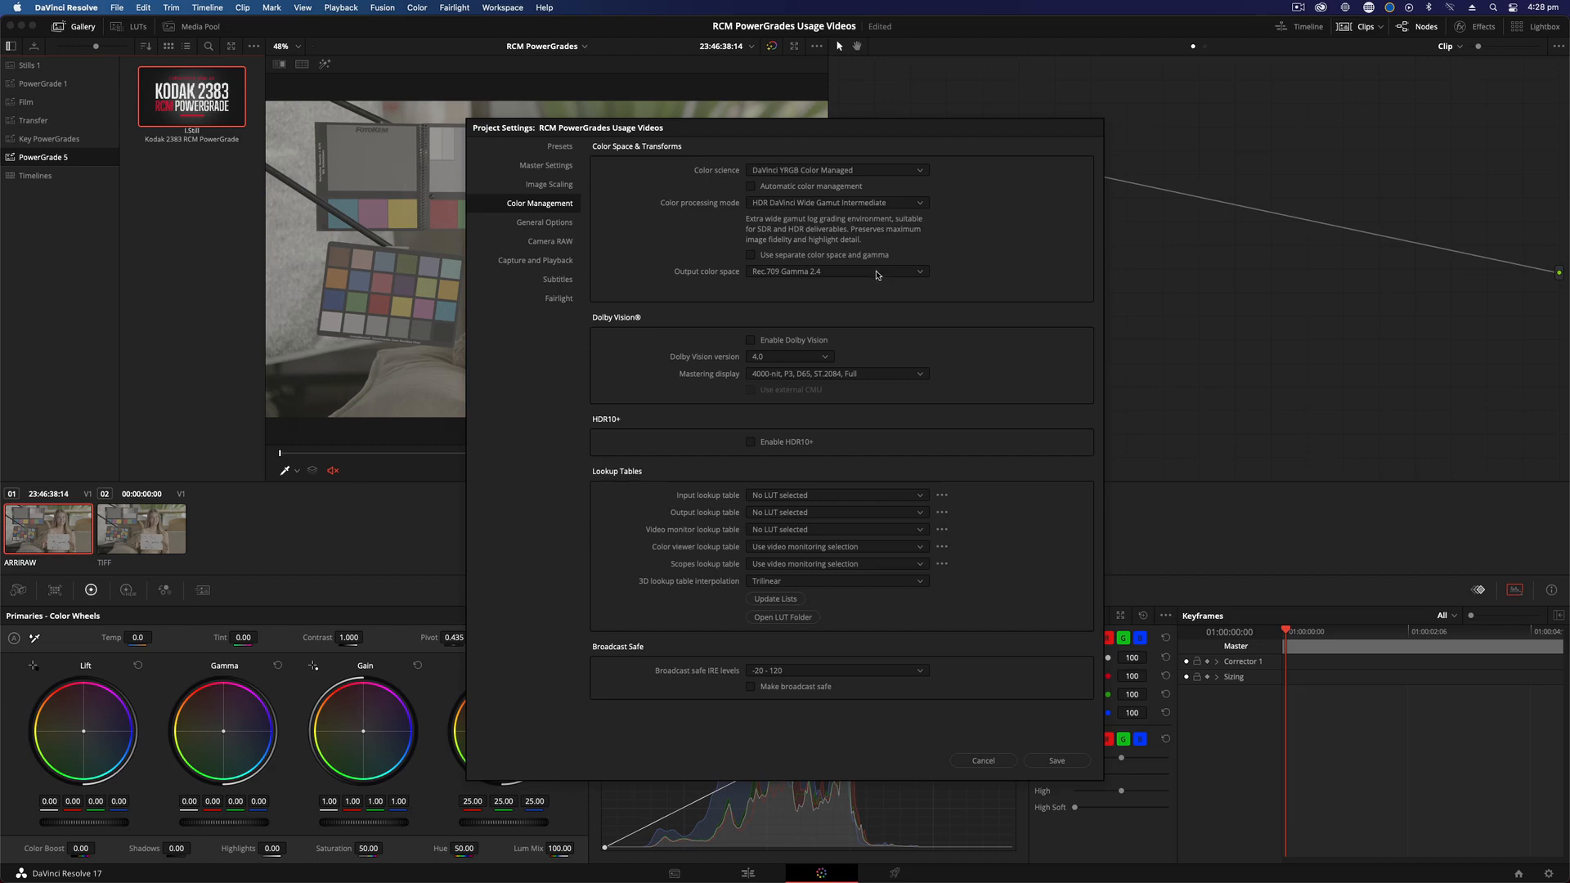
- Save the color management settings with Rec.709 Gamma 2.4 as the output color space, and update the clip thumbnails
{"action": "left_click", "coordinate": [878, 272]}
{"action": "scroll", "coordinate": [877, 344], "scroll_direction": "down", "scroll_amount": 1}
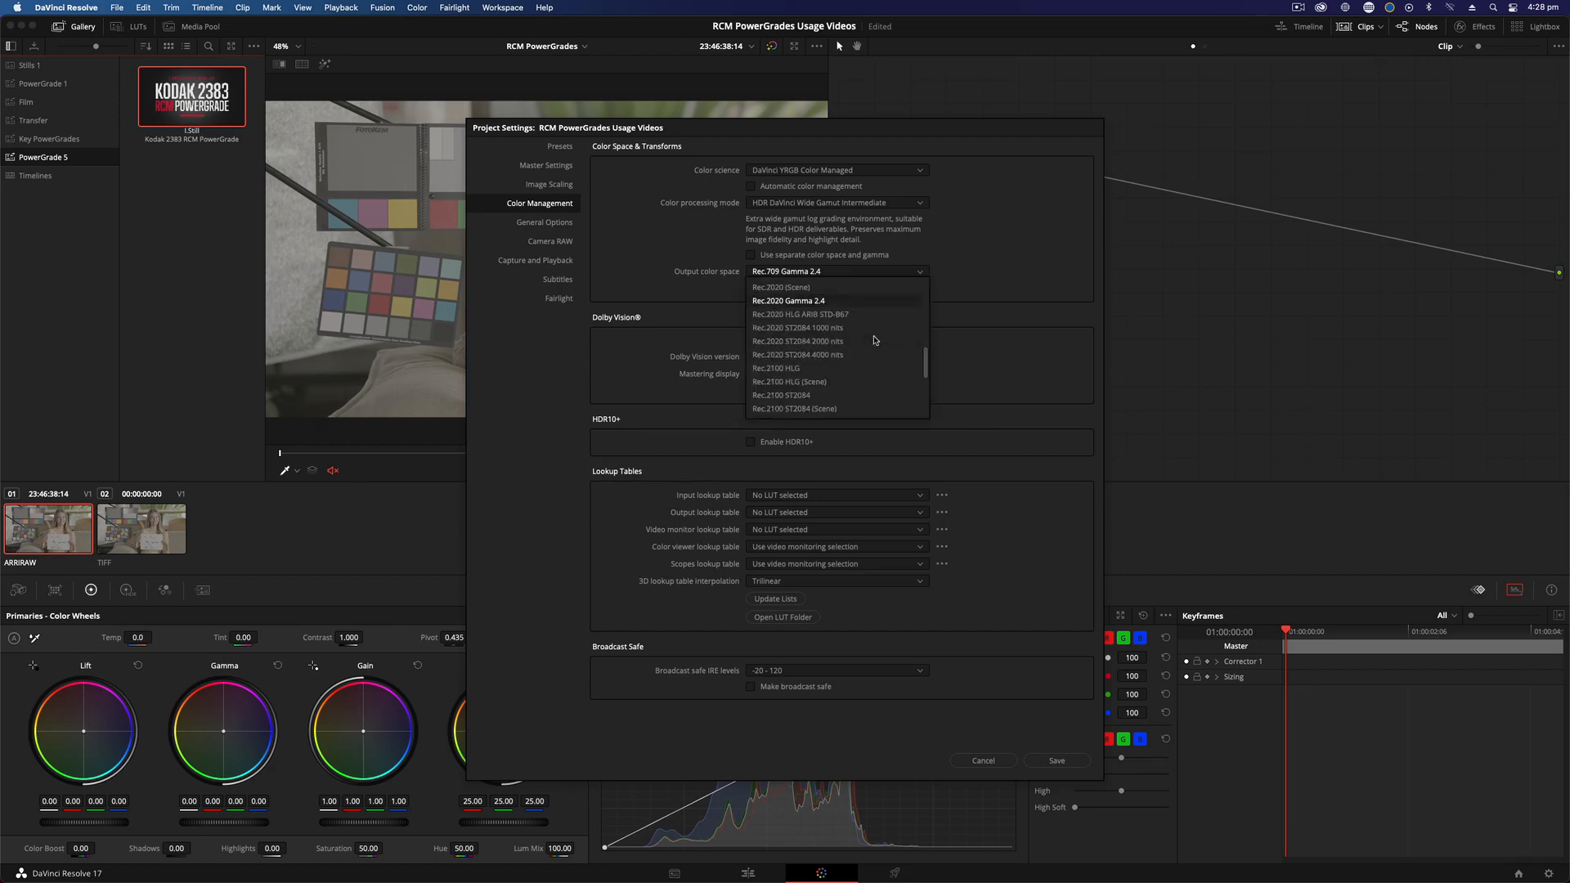
{"action": "scroll", "coordinate": [875, 337], "scroll_direction": "up", "scroll_amount": 1}
{"action": "left_click", "coordinate": [1037, 316]}
{"action": "left_click", "coordinate": [1057, 760]}
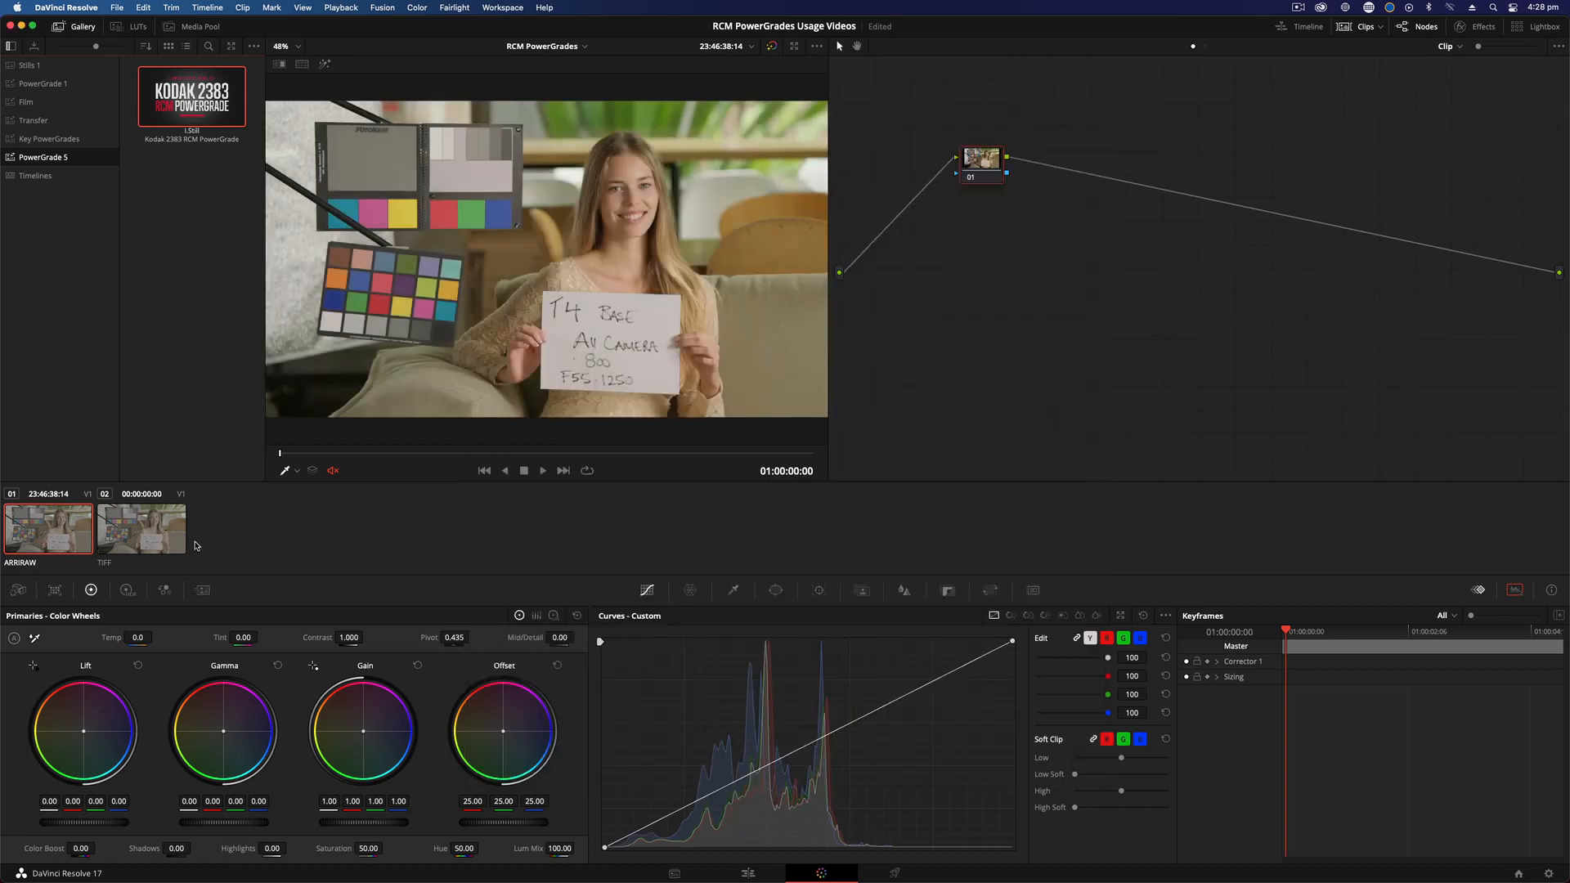
{"action": "right_click", "coordinate": [71, 544]}
{"action": "left_click", "coordinate": [136, 532]}
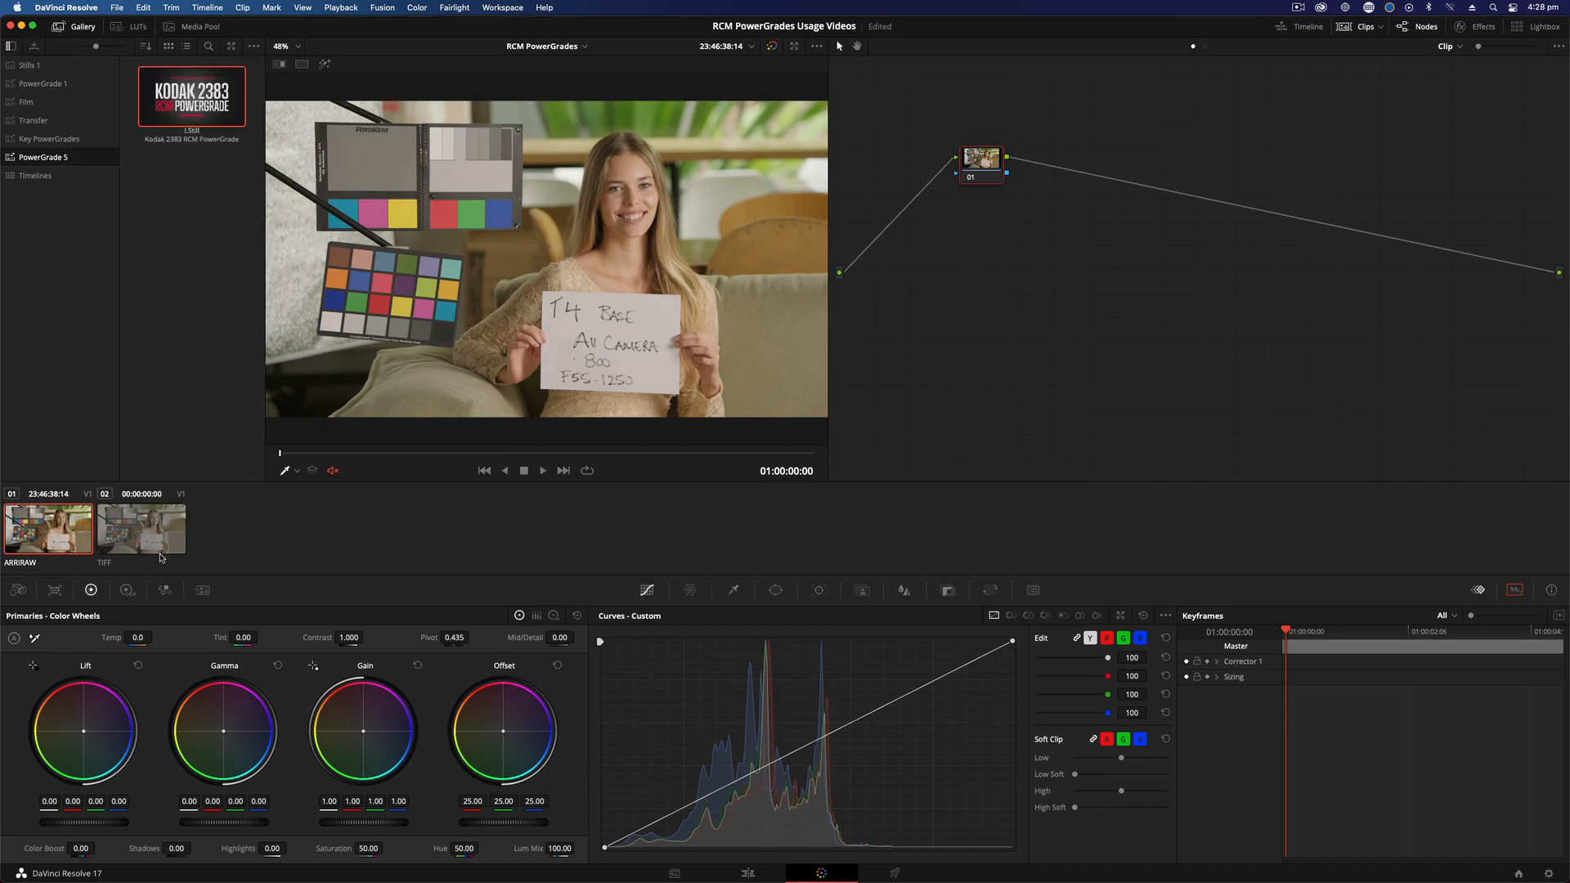
- Assign ARRI Log C as the TIFF clip's input color space and update all thumbnails
{"action": "left_click", "coordinate": [160, 539]}
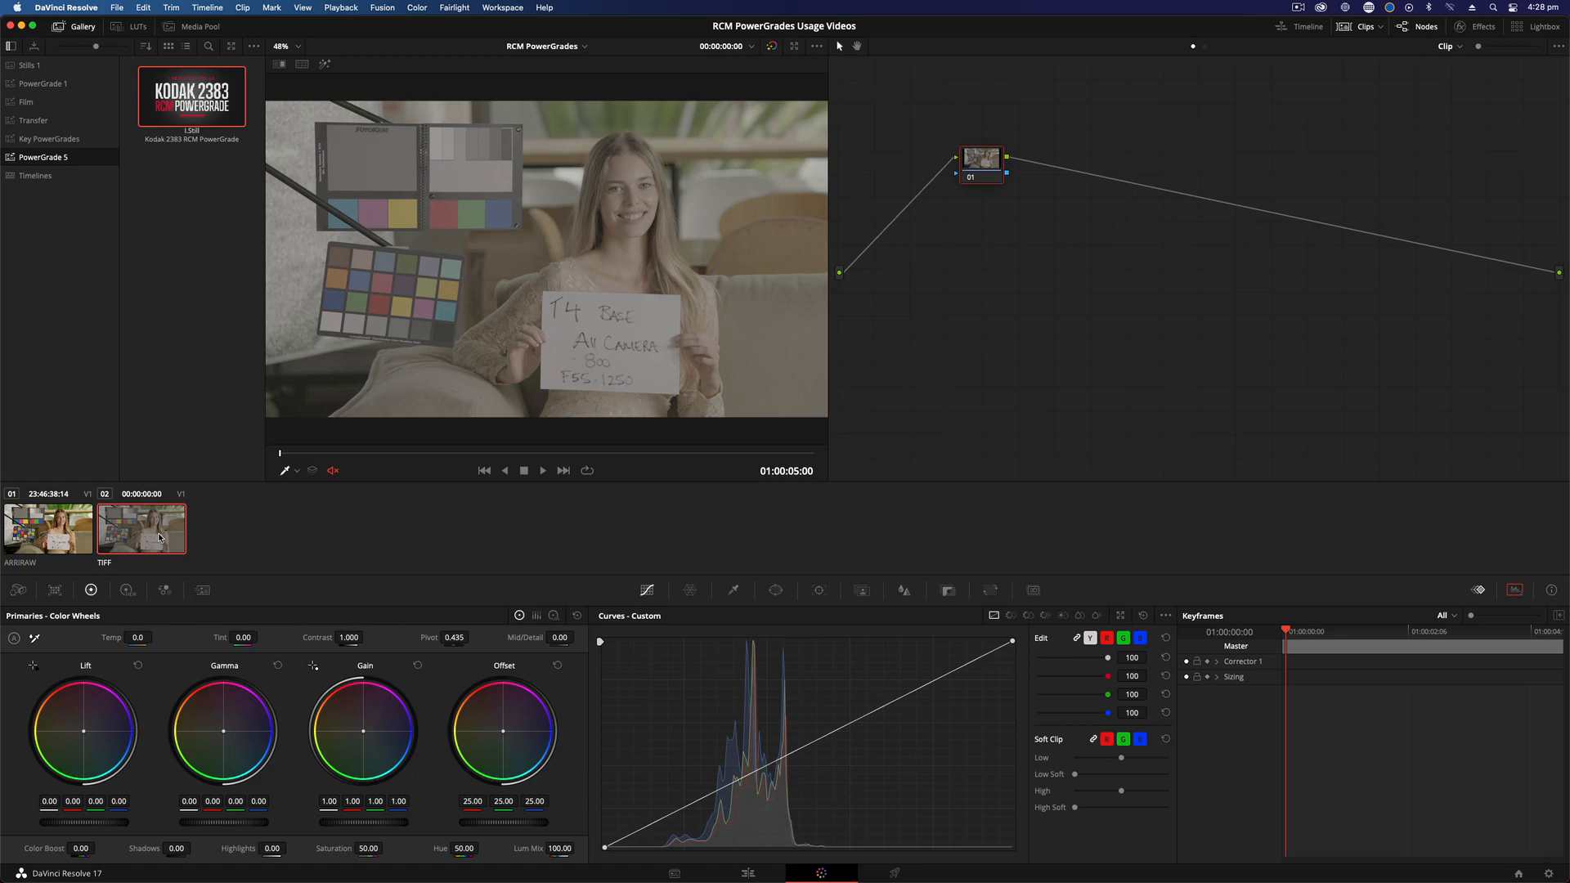
{"action": "right_click", "coordinate": [159, 538]}
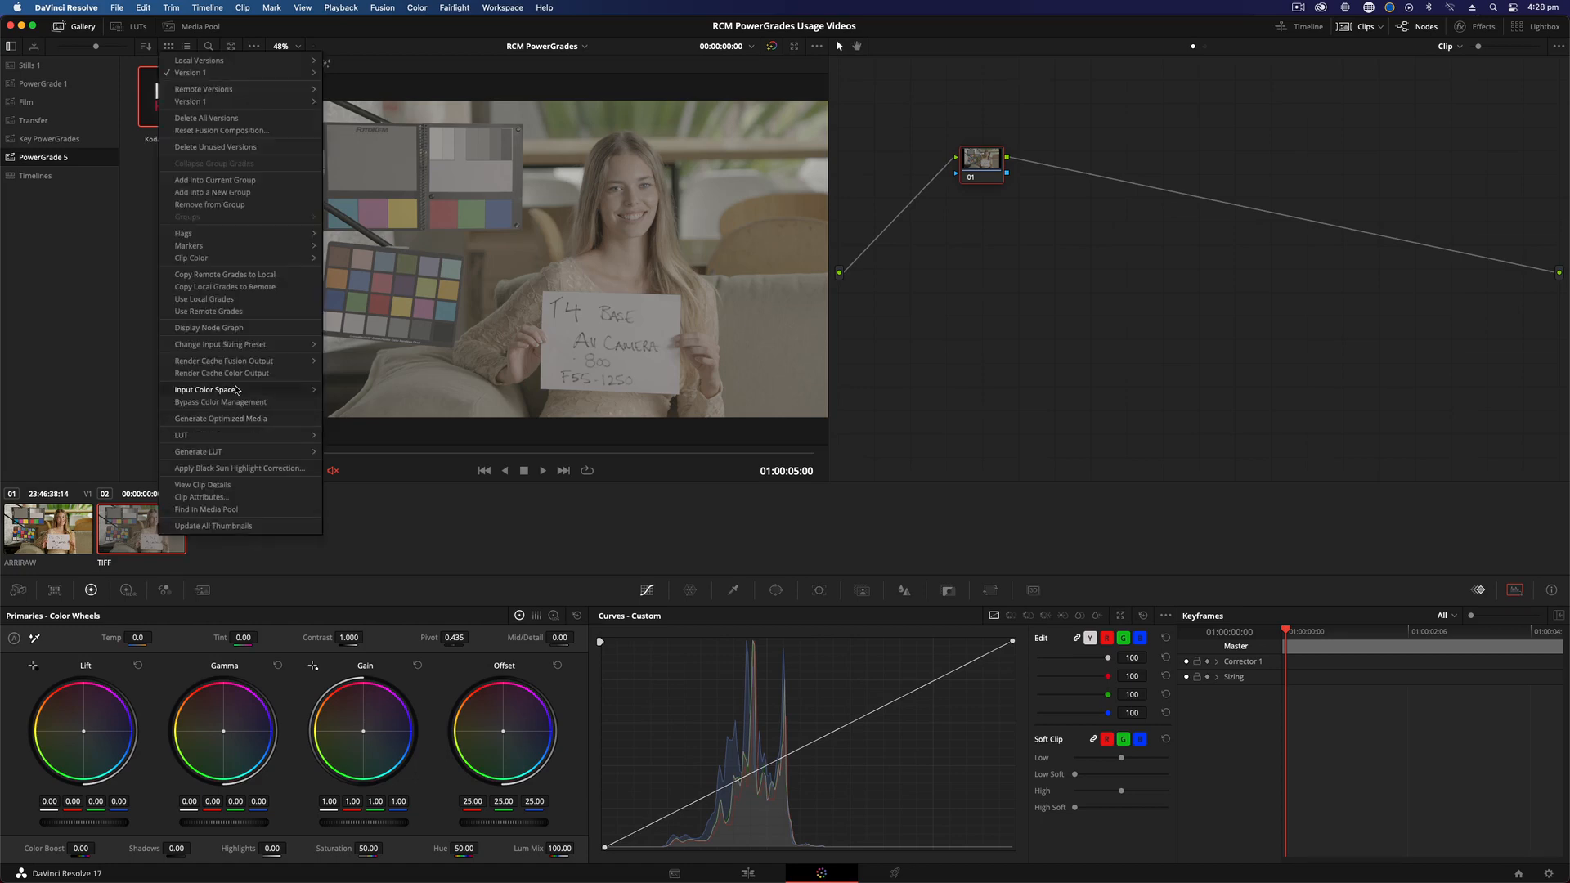
{"action": "mouse_move", "coordinate": [236, 389]}
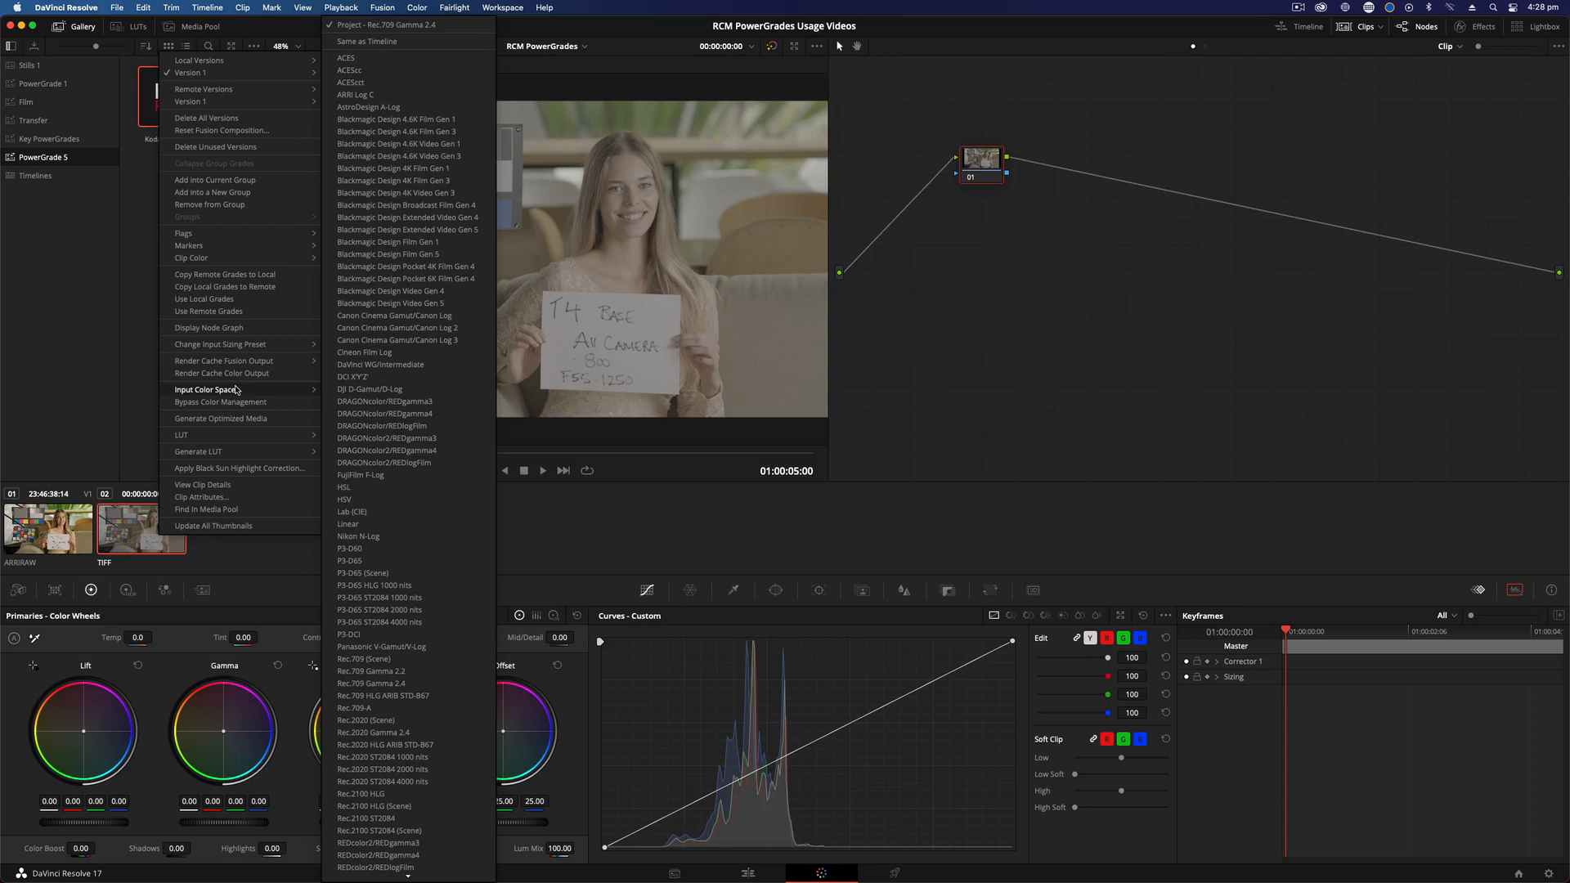
{"action": "left_click", "coordinate": [413, 95]}
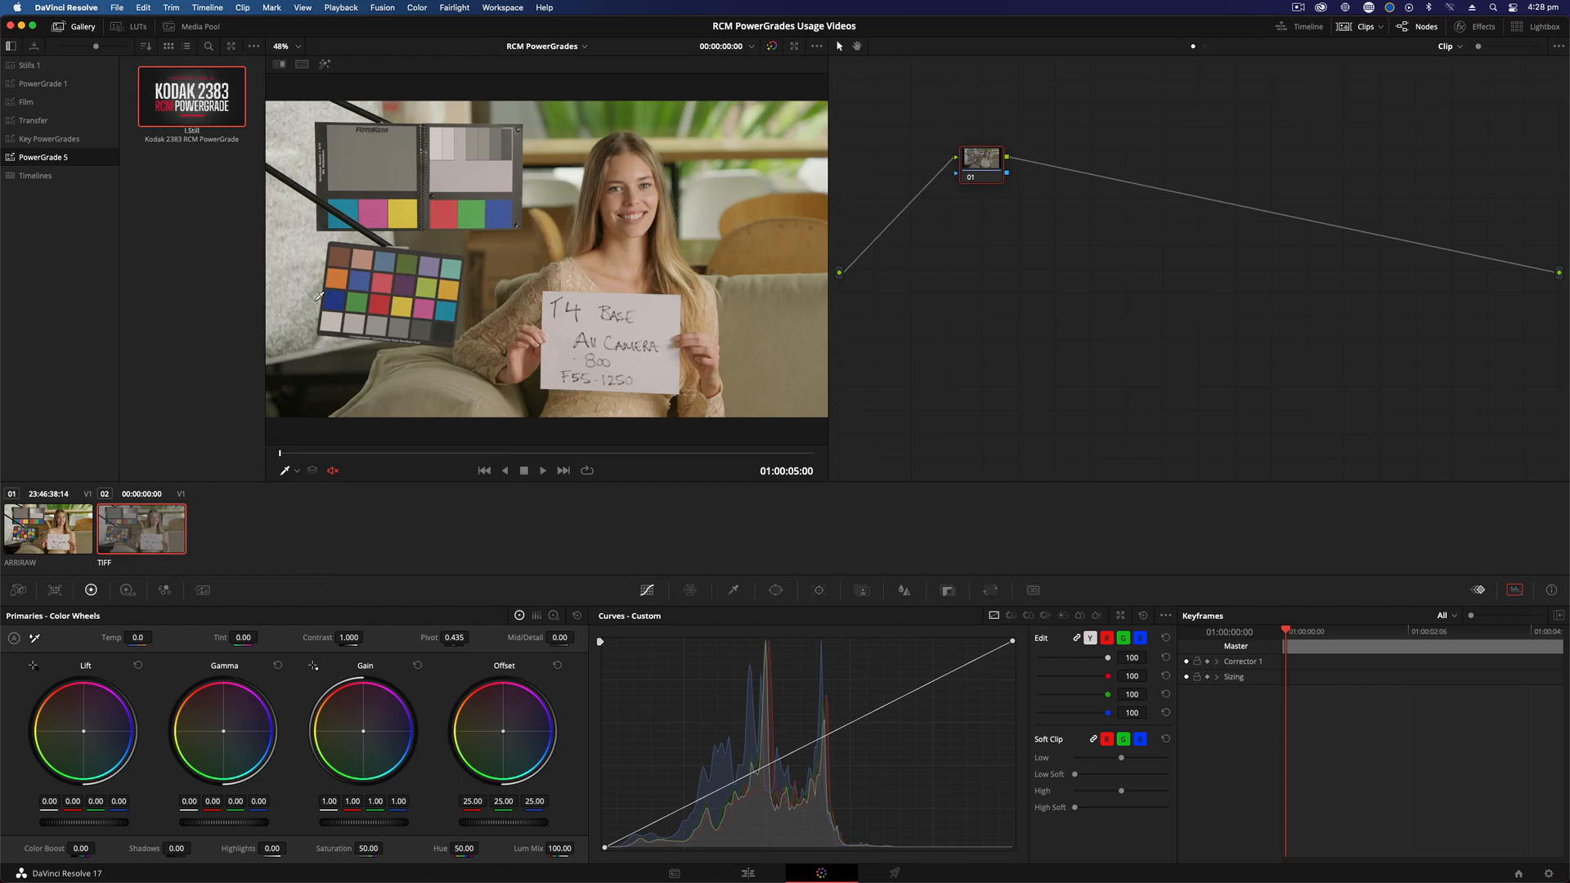
{"action": "right_click", "coordinate": [155, 531]}
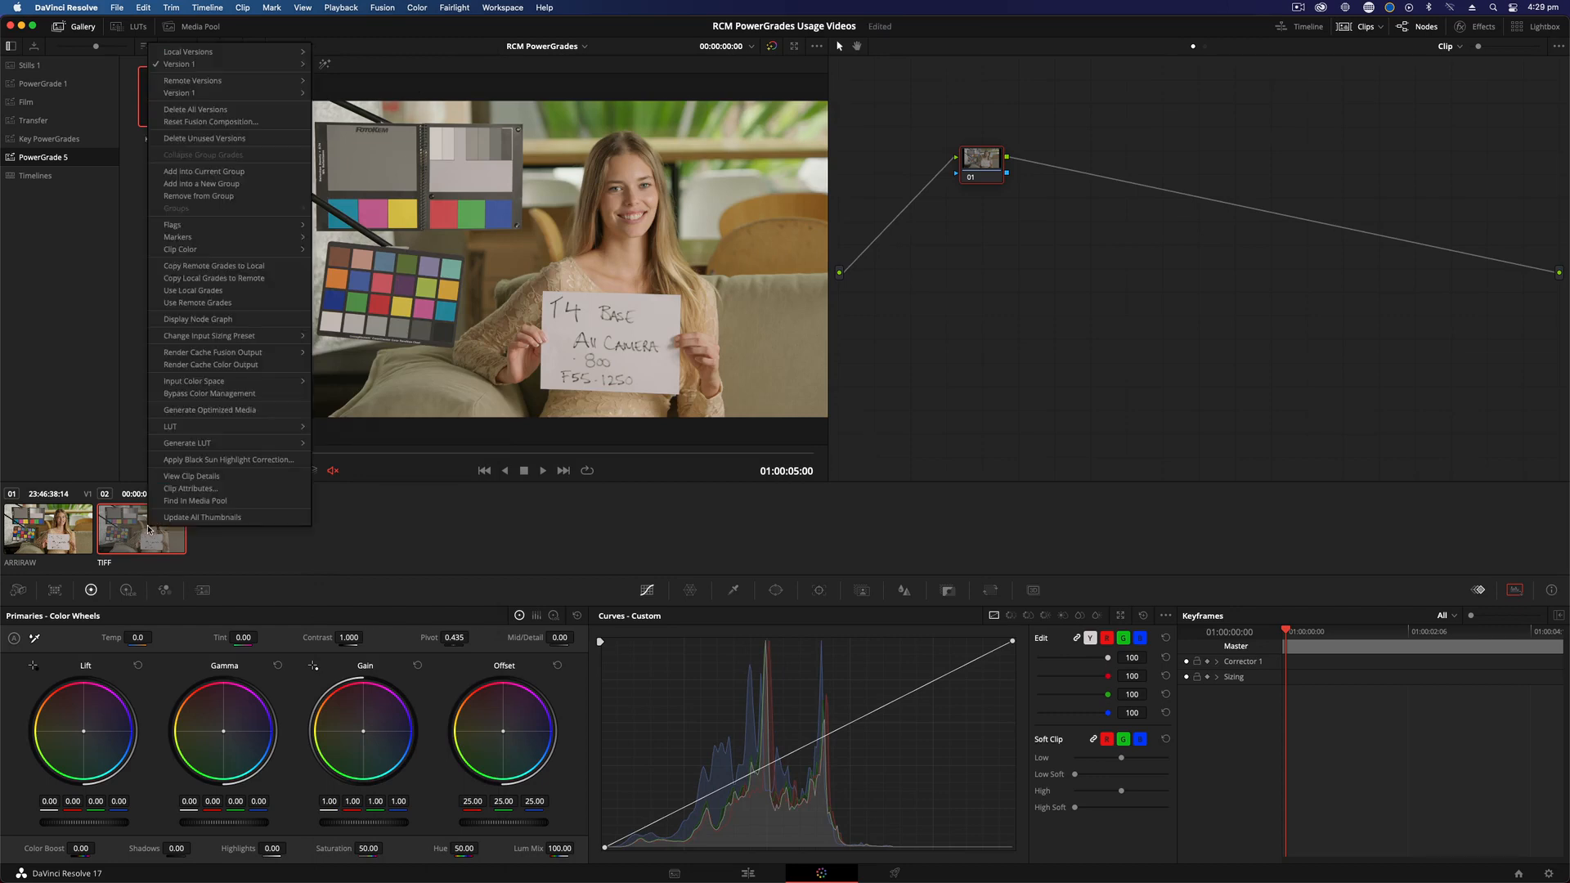
{"action": "left_click", "coordinate": [193, 521]}
- Apply the Kodak 2383 RCM PowerGrade to the ARRIRAW clip, undo it, and apply the grade again
{"action": "left_click", "coordinate": [69, 549]}
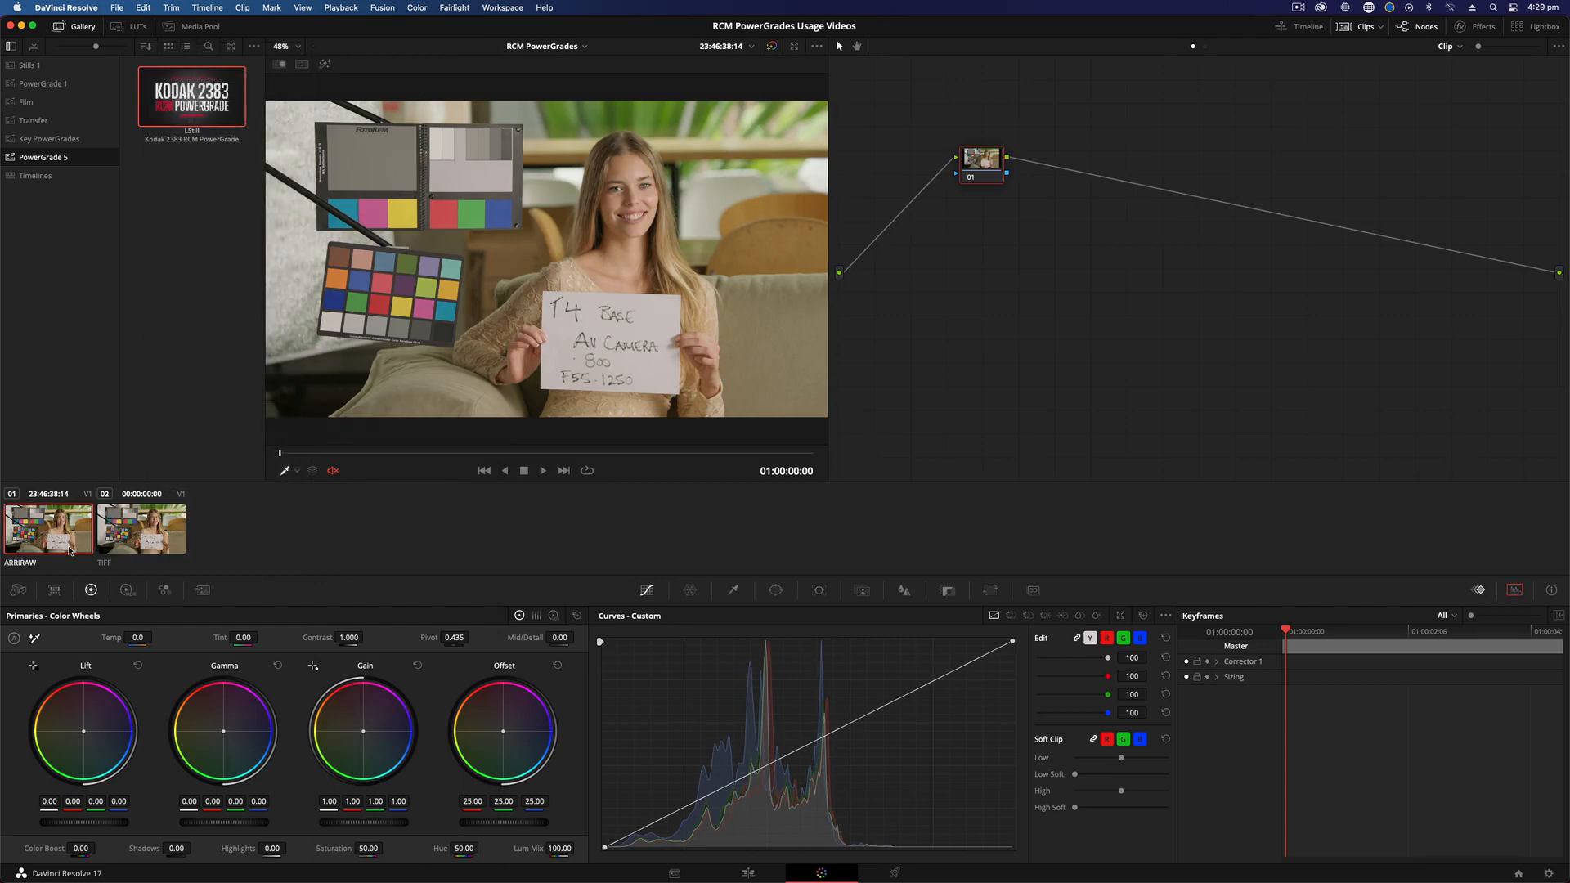
{"action": "middle_click", "coordinate": [198, 95]}
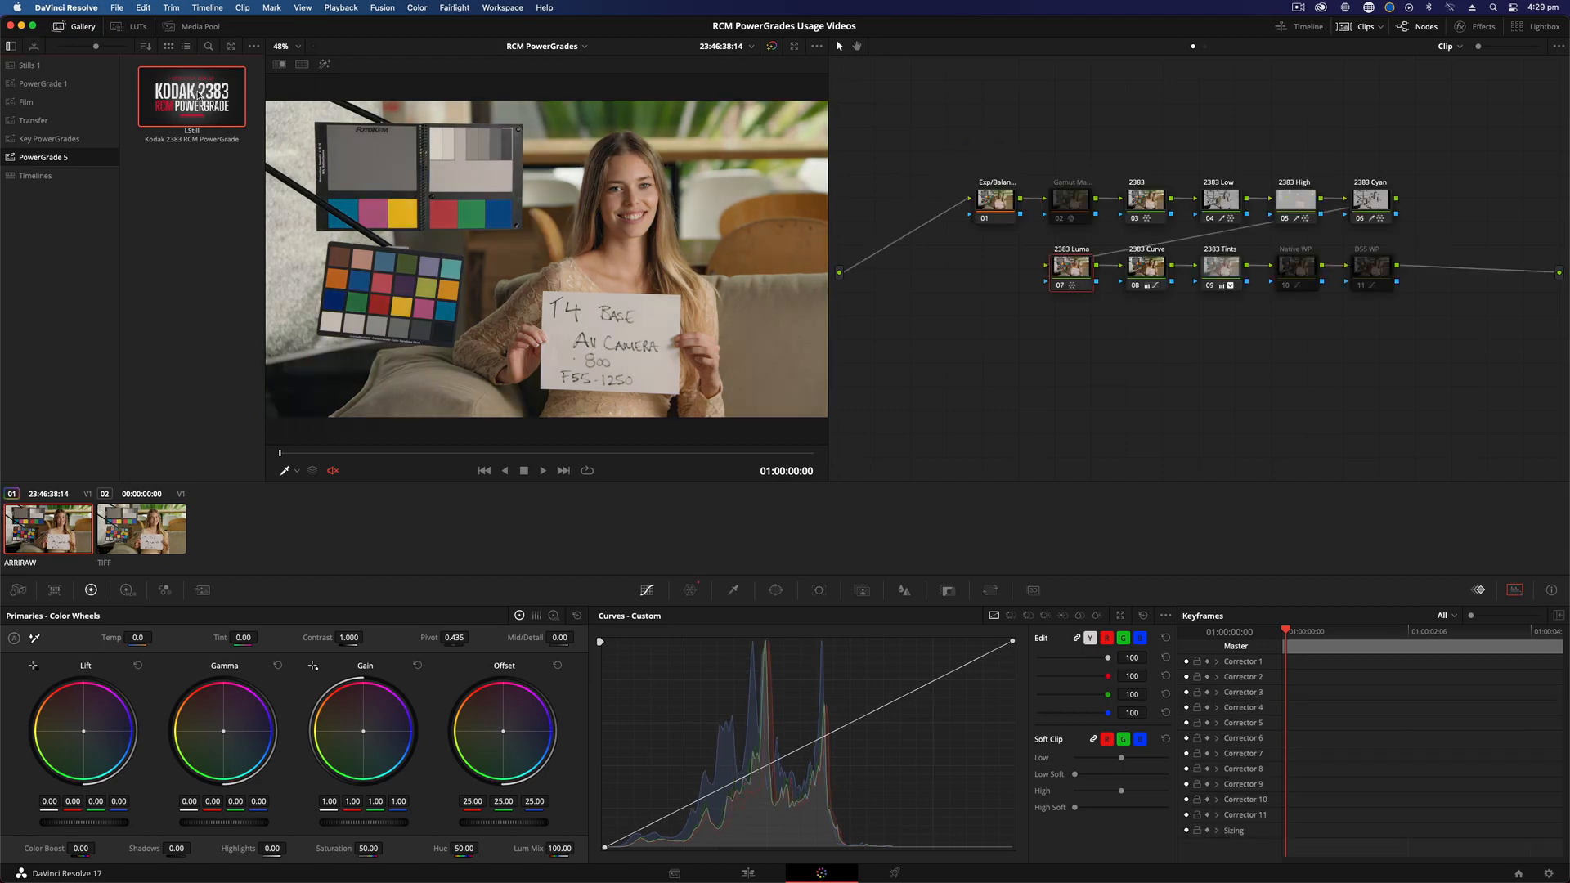
{"action": "key", "text": "super+z"}
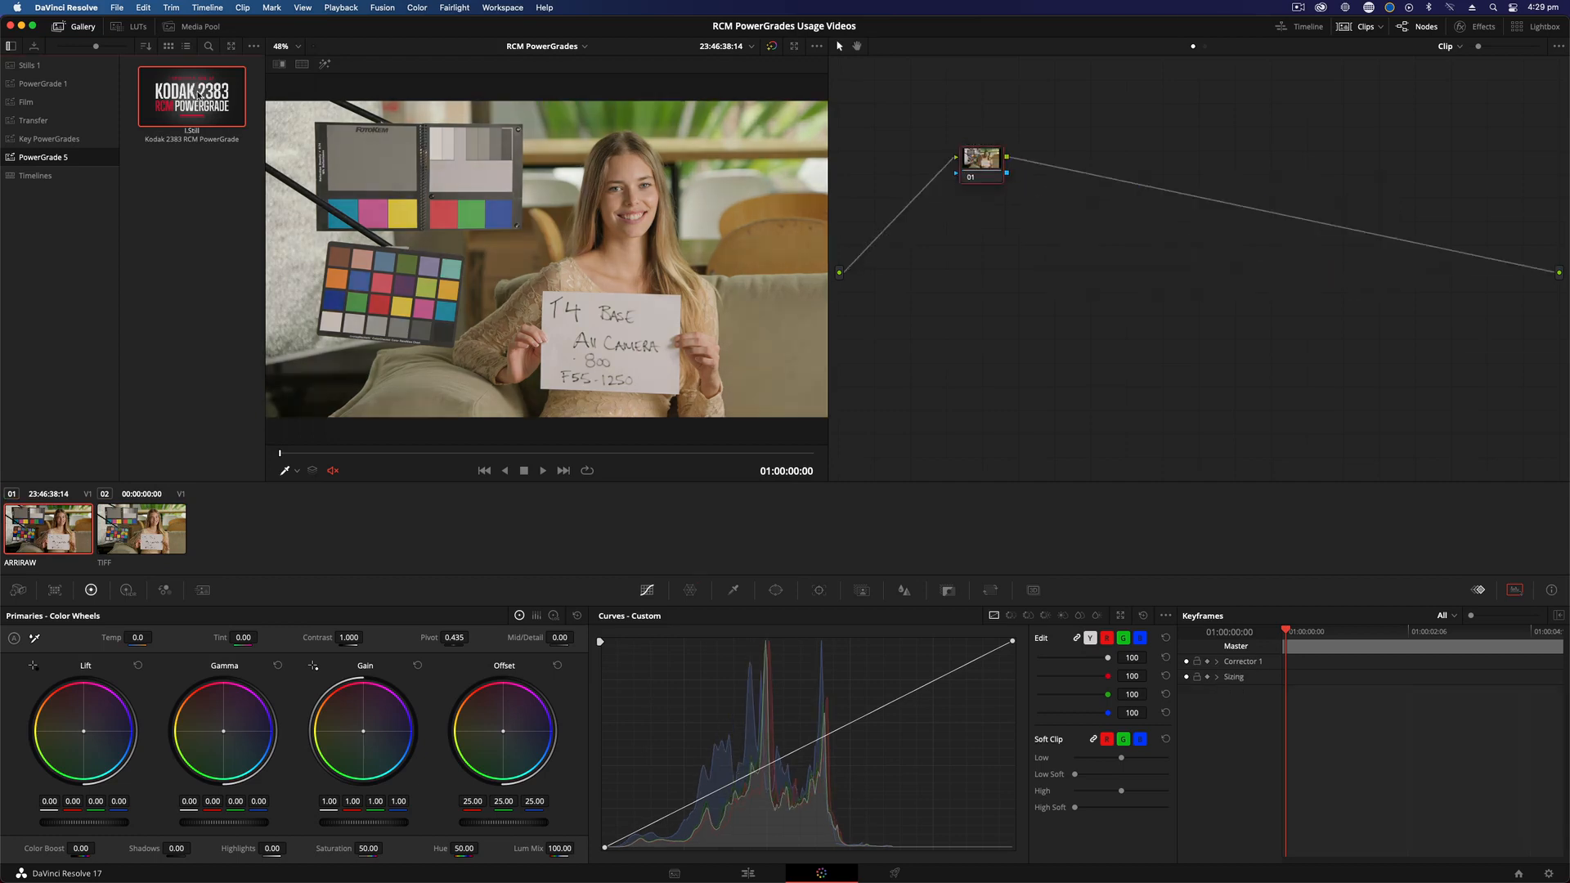
{"action": "right_click", "coordinate": [199, 94]}
{"action": "left_click", "coordinate": [224, 131]}
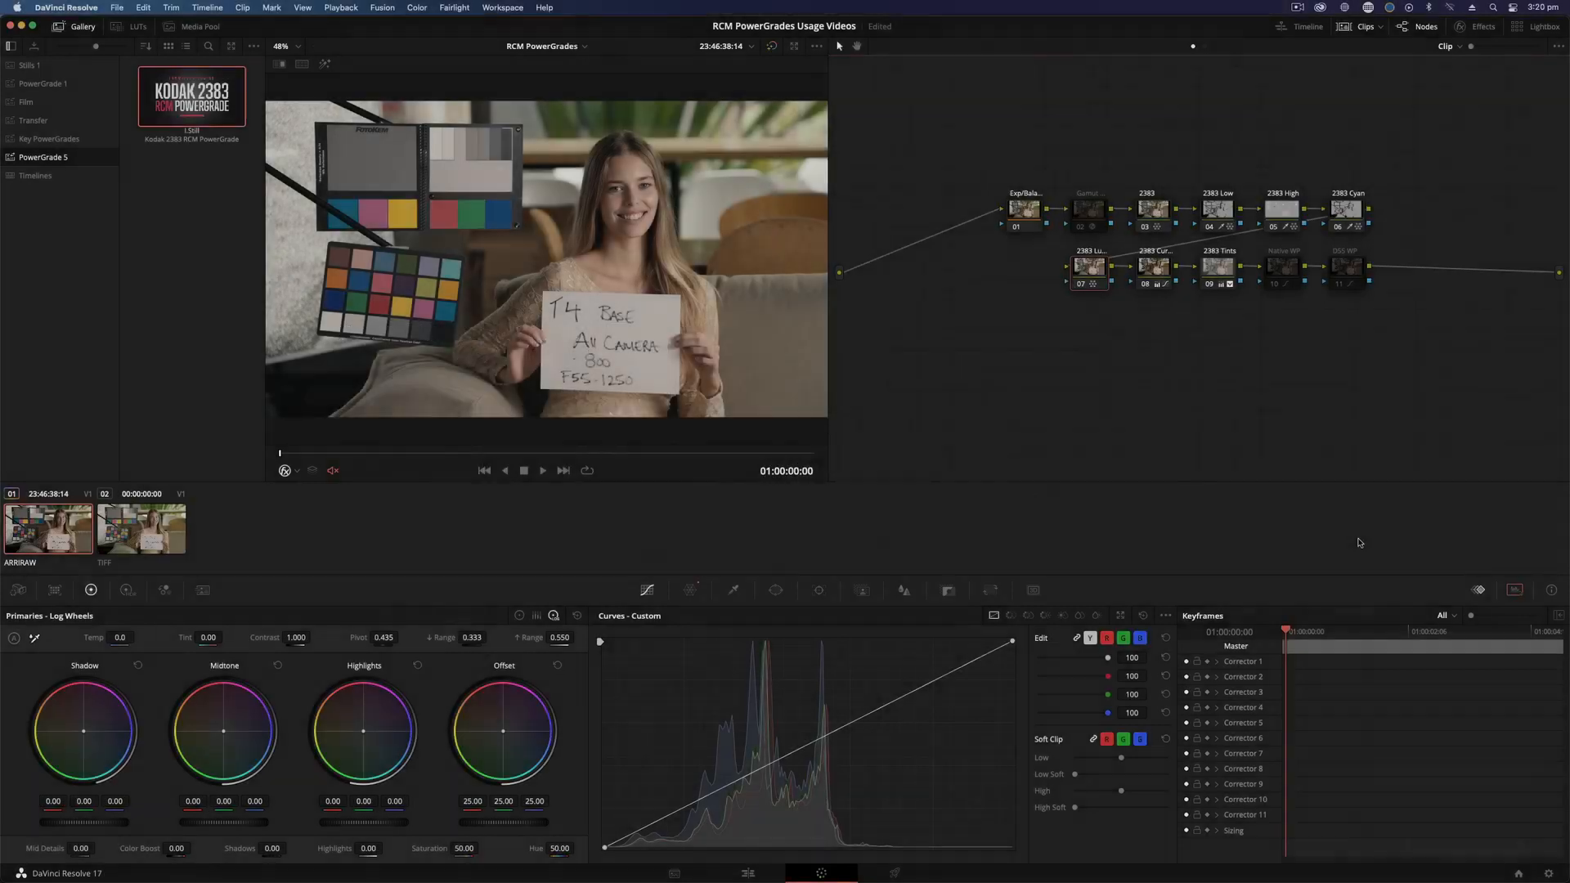
- Set the project's color science to DaVinci YRGB and its timeline color space to DaVinci WG/Intermediate
{"action": "left_click", "coordinate": [1548, 874]}
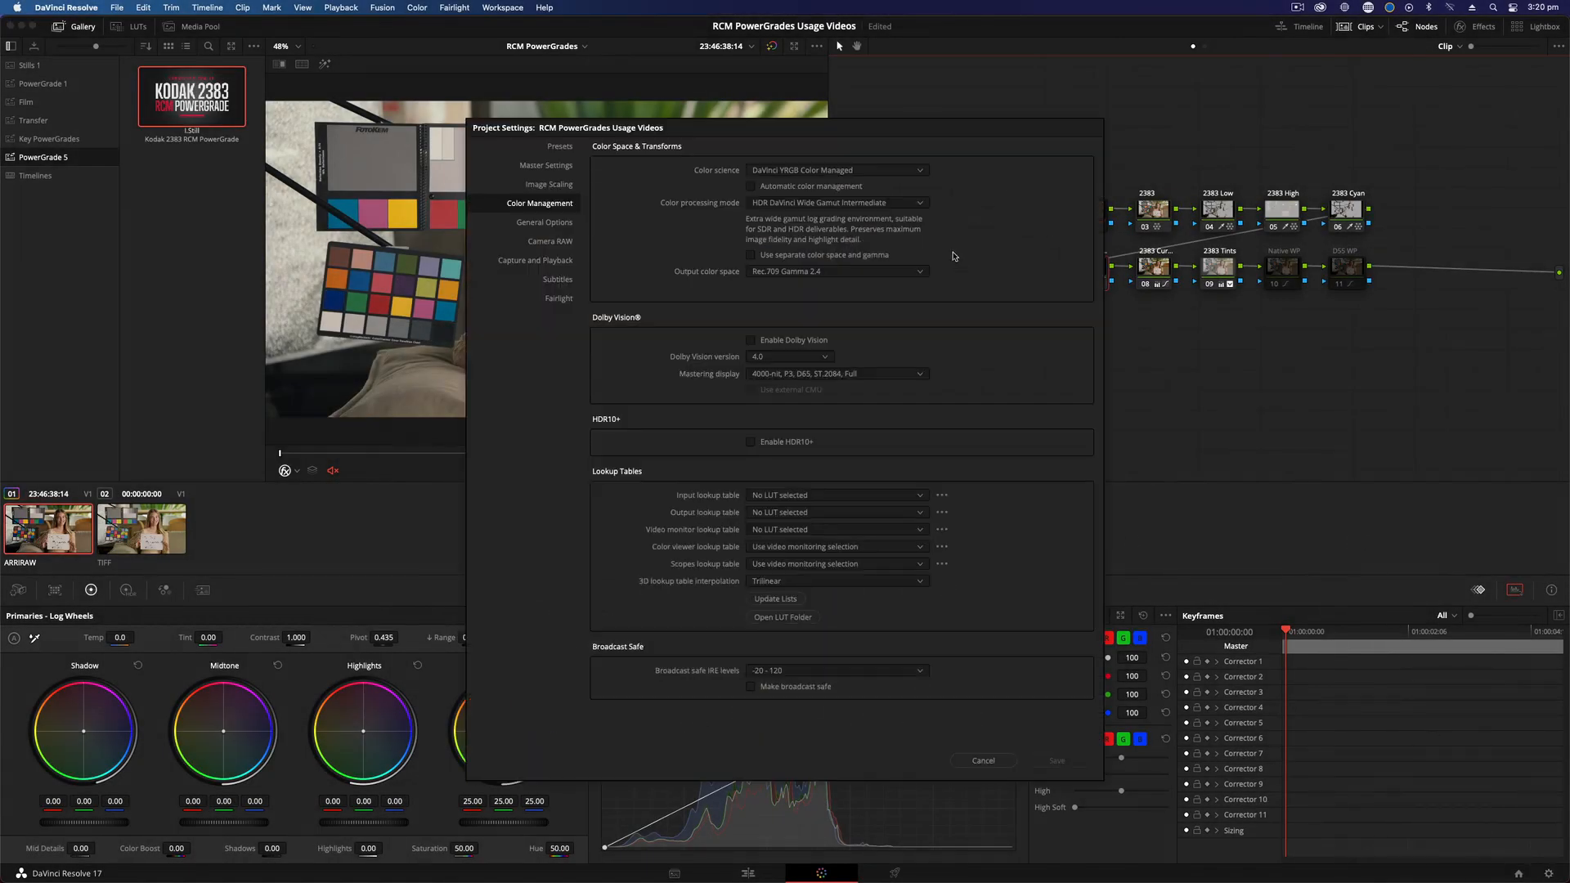
{"action": "left_click", "coordinate": [881, 174]}
{"action": "left_click", "coordinate": [882, 187]}
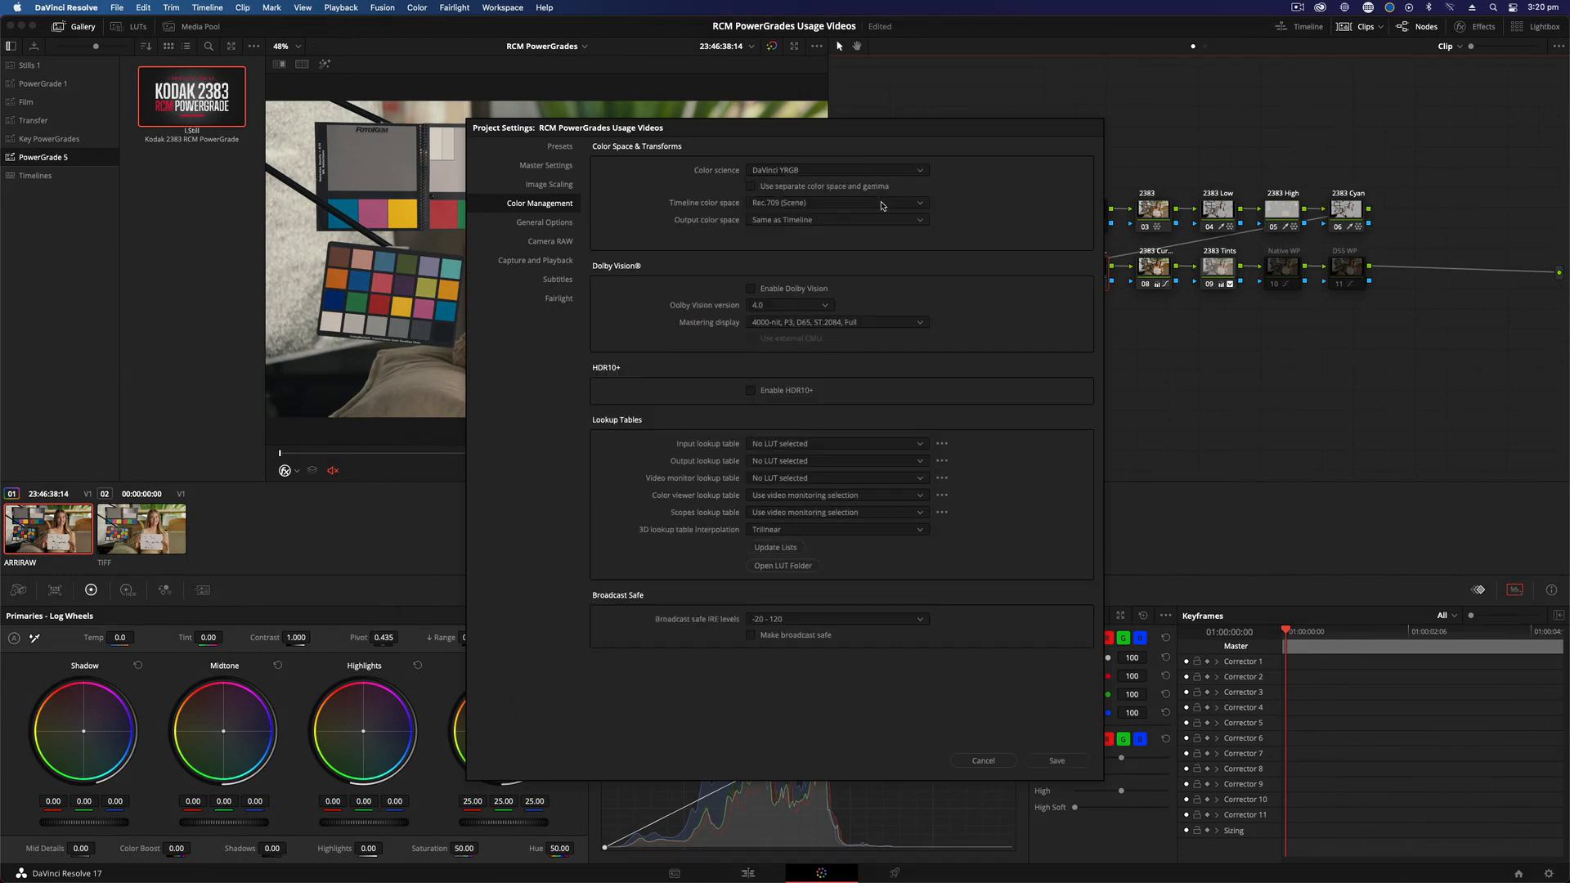
{"action": "left_click", "coordinate": [881, 205]}
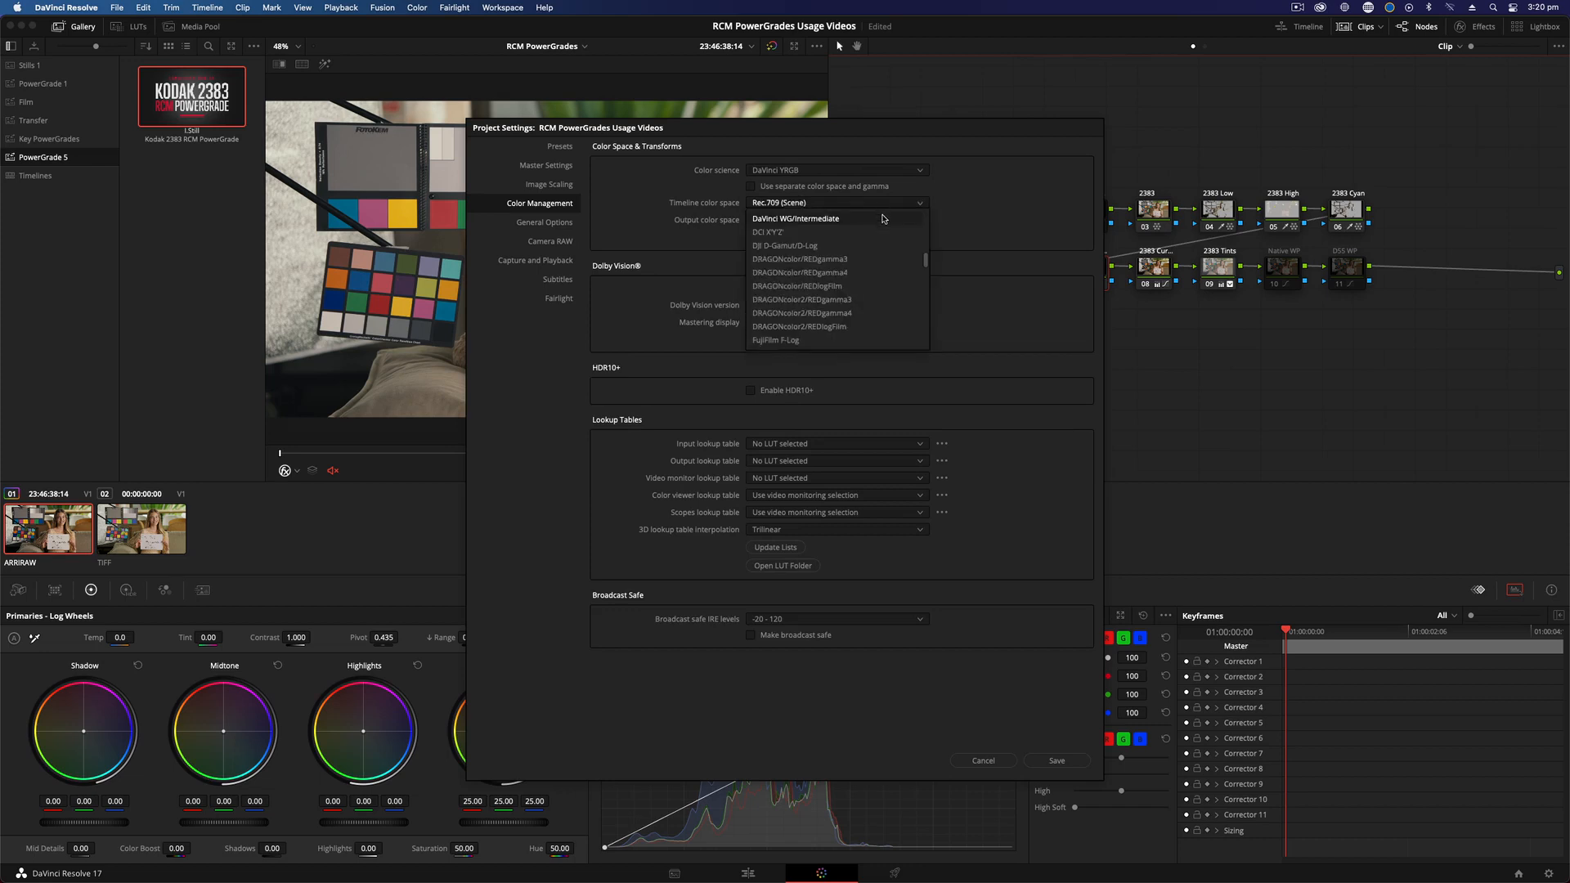
{"action": "left_click", "coordinate": [884, 219]}
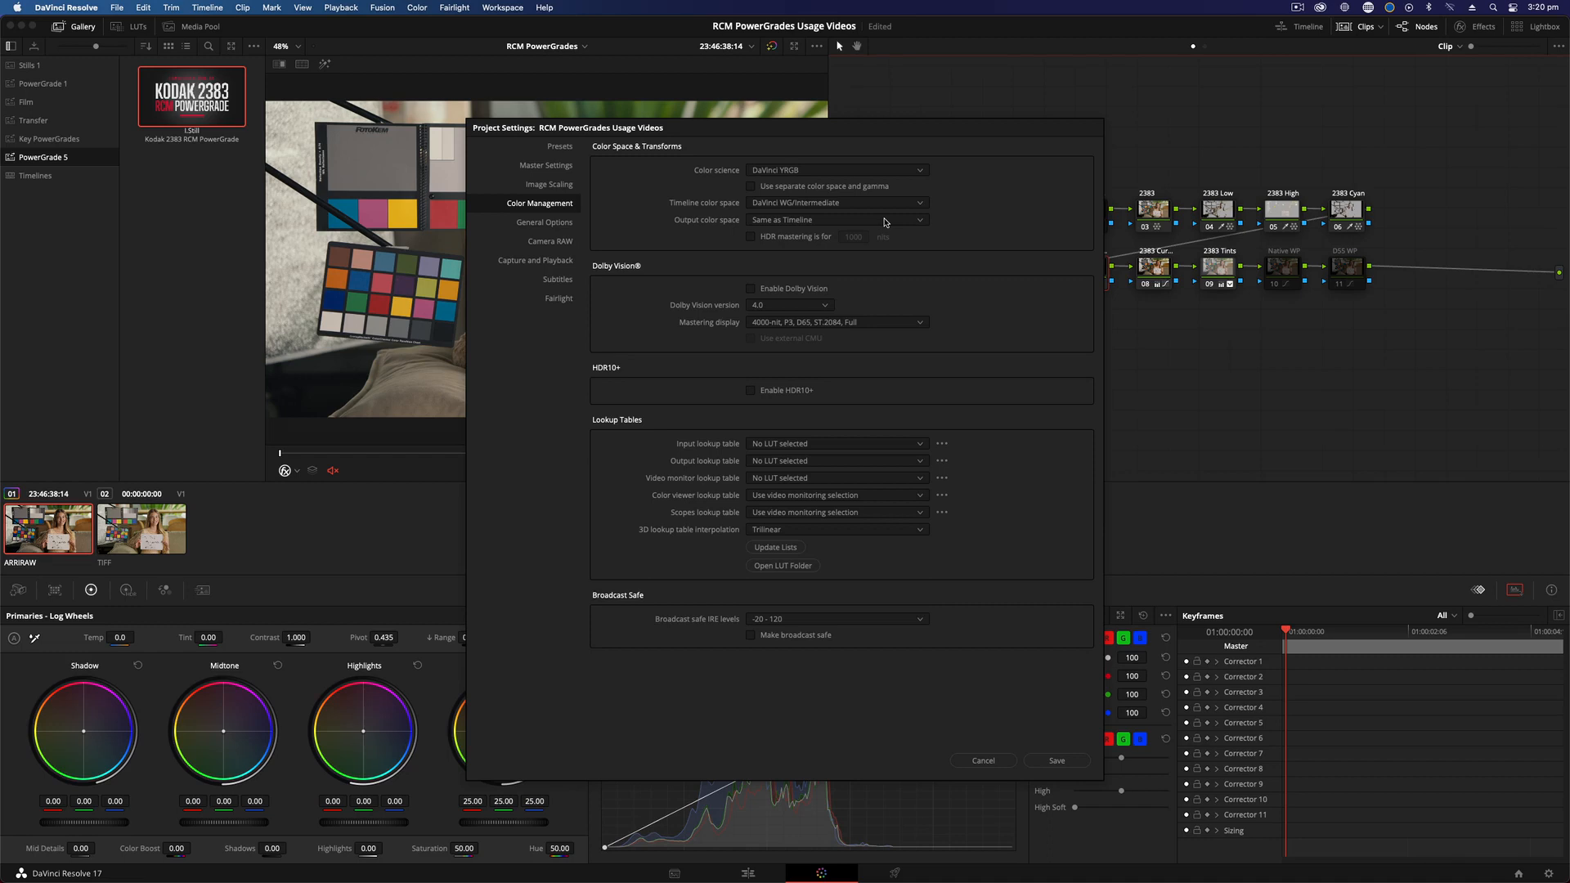
- Set the project's output color space to Rec.709 Gamma 2.4 and save the project settings
{"action": "left_click", "coordinate": [885, 223]}
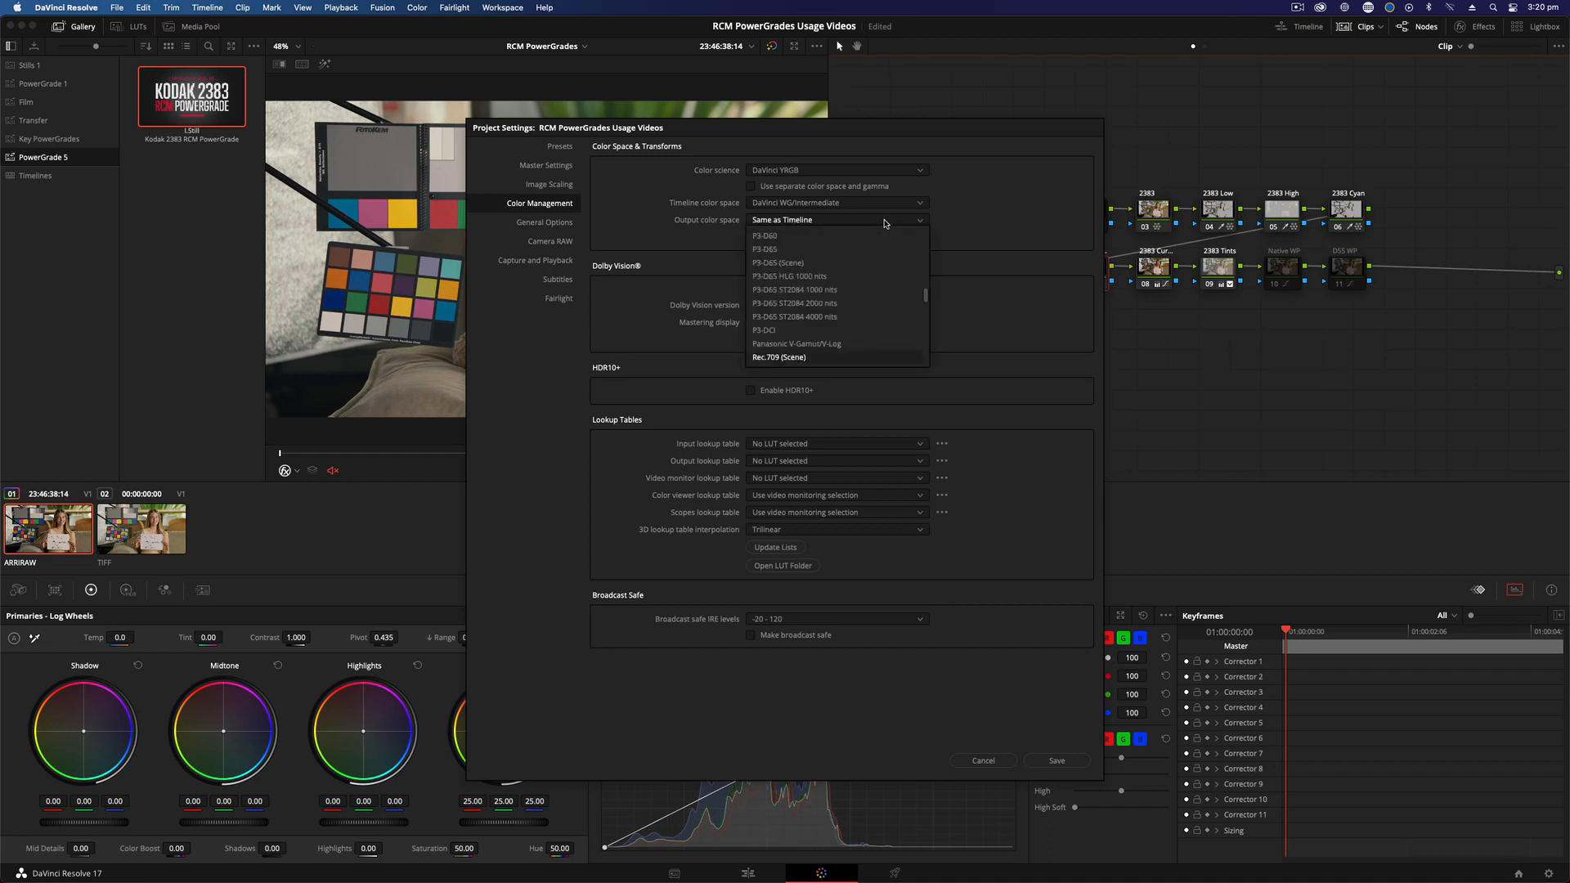
{"action": "scroll", "coordinate": [870, 344], "scroll_direction": "down", "scroll_amount": 10}
{"action": "left_click", "coordinate": [870, 344]}
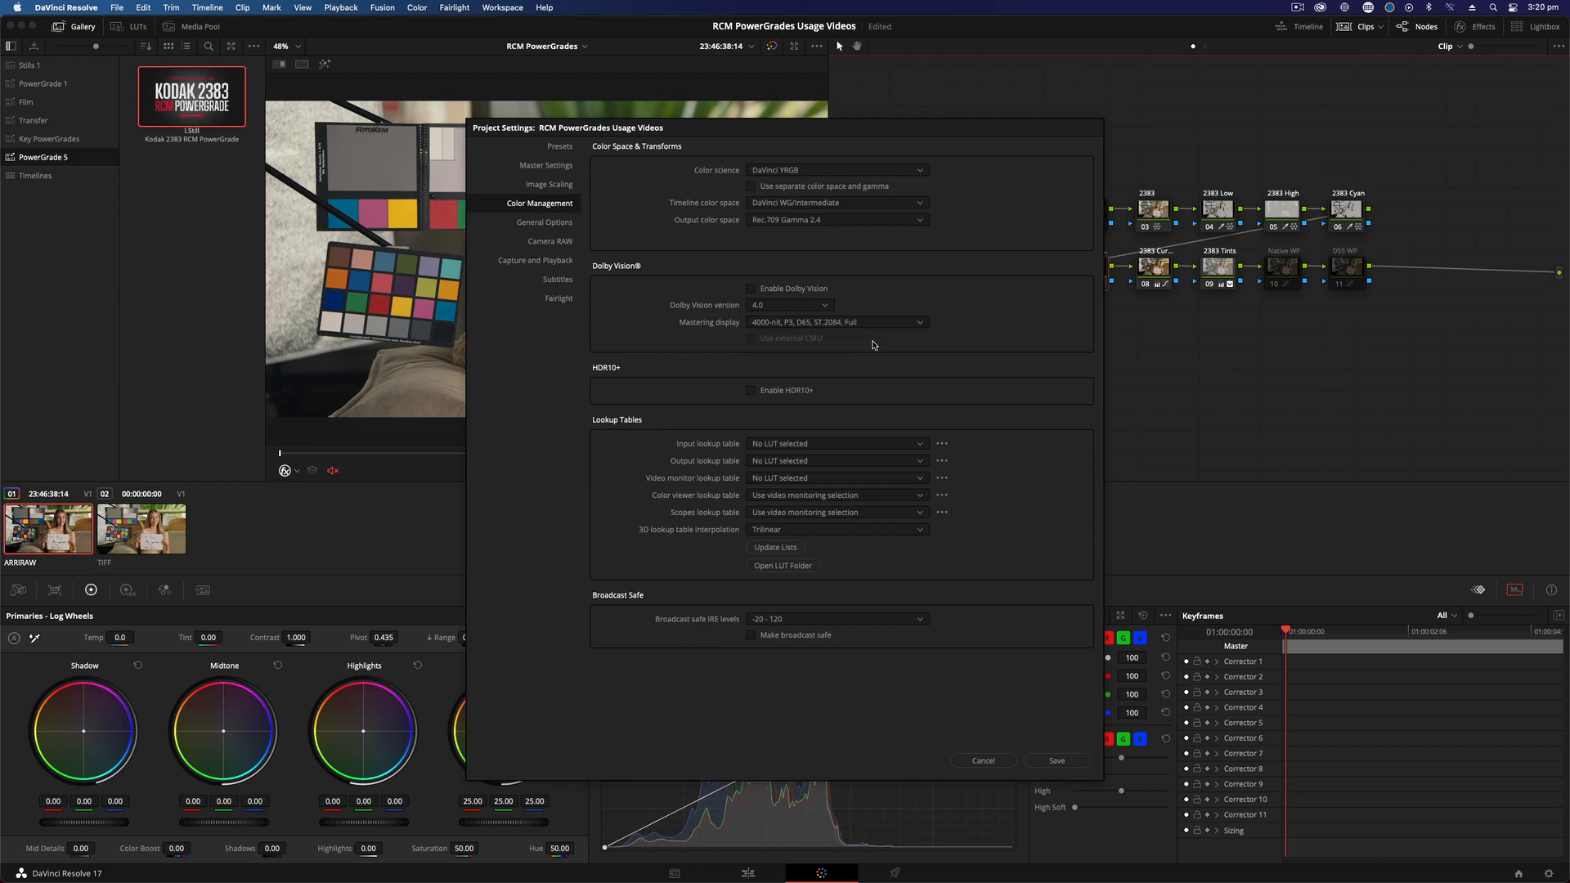
{"action": "left_click", "coordinate": [1060, 759]}
- Insert a serial node before the exposure/balance node and apply the Color Space Transform effect to it
{"action": "left_click", "coordinate": [1030, 217]}
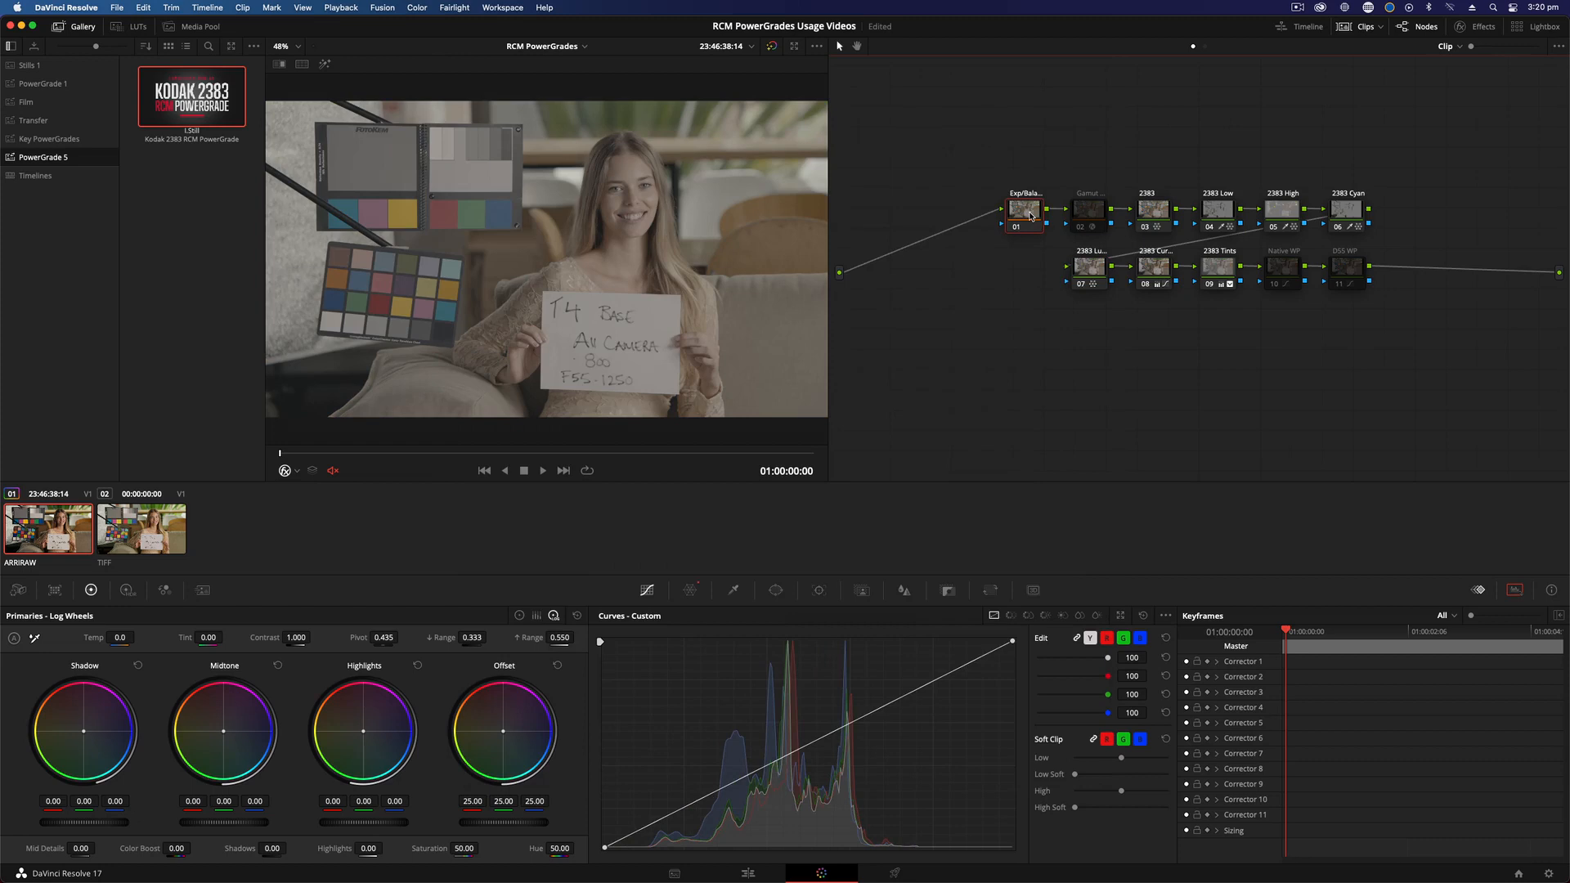
{"action": "key", "text": "shift+s"}
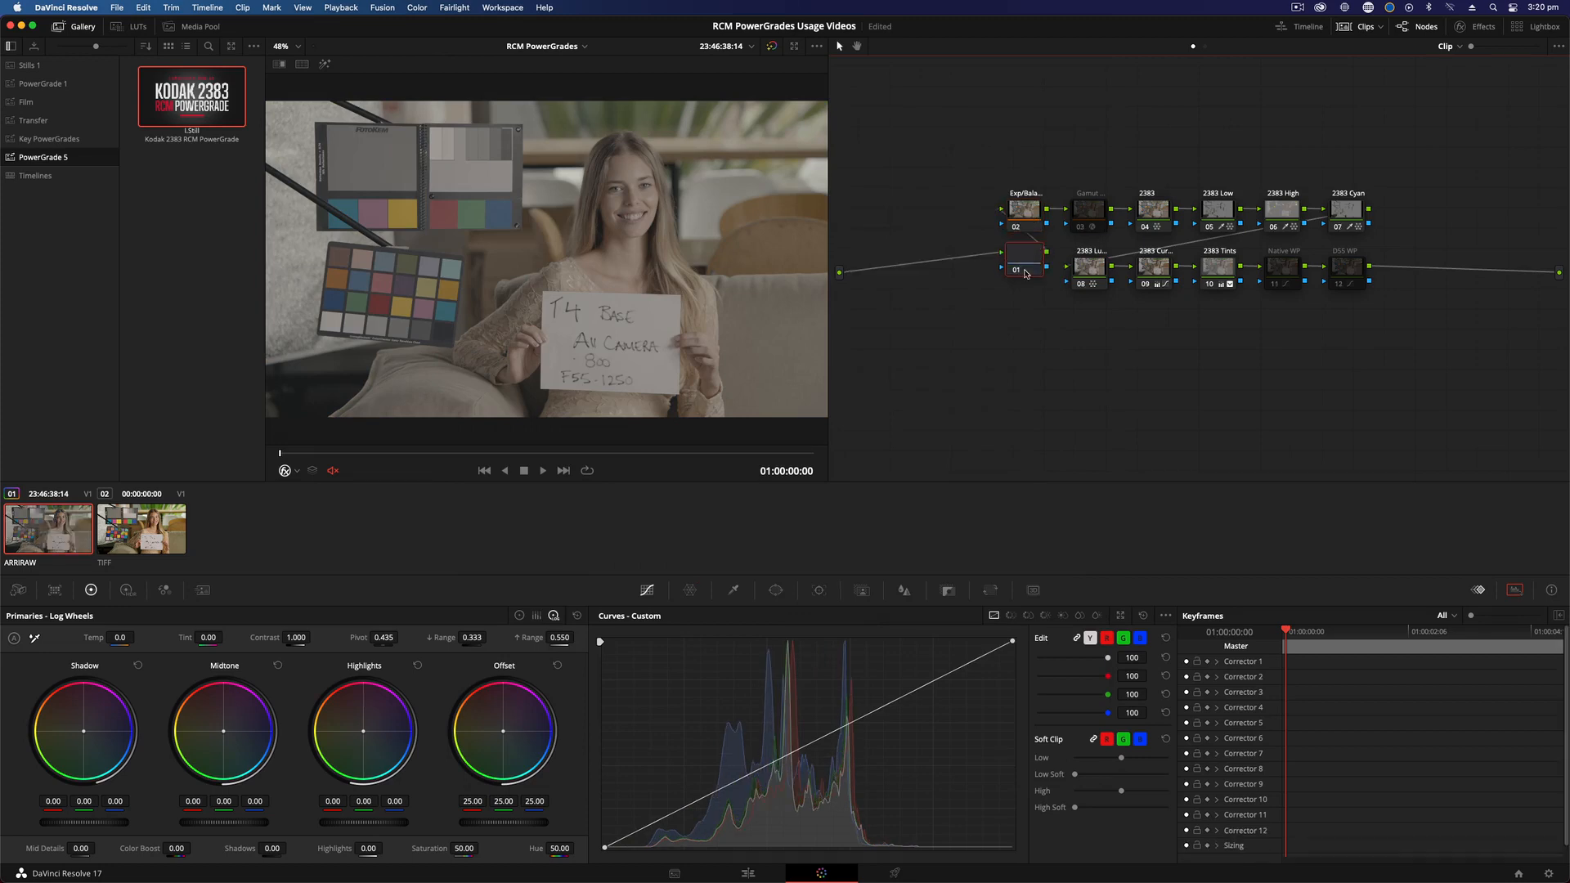
{"action": "left_click", "coordinate": [1476, 26]}
{"action": "left_click_drag", "start_coordinate": [1409, 349], "coordinate": [898, 217]}
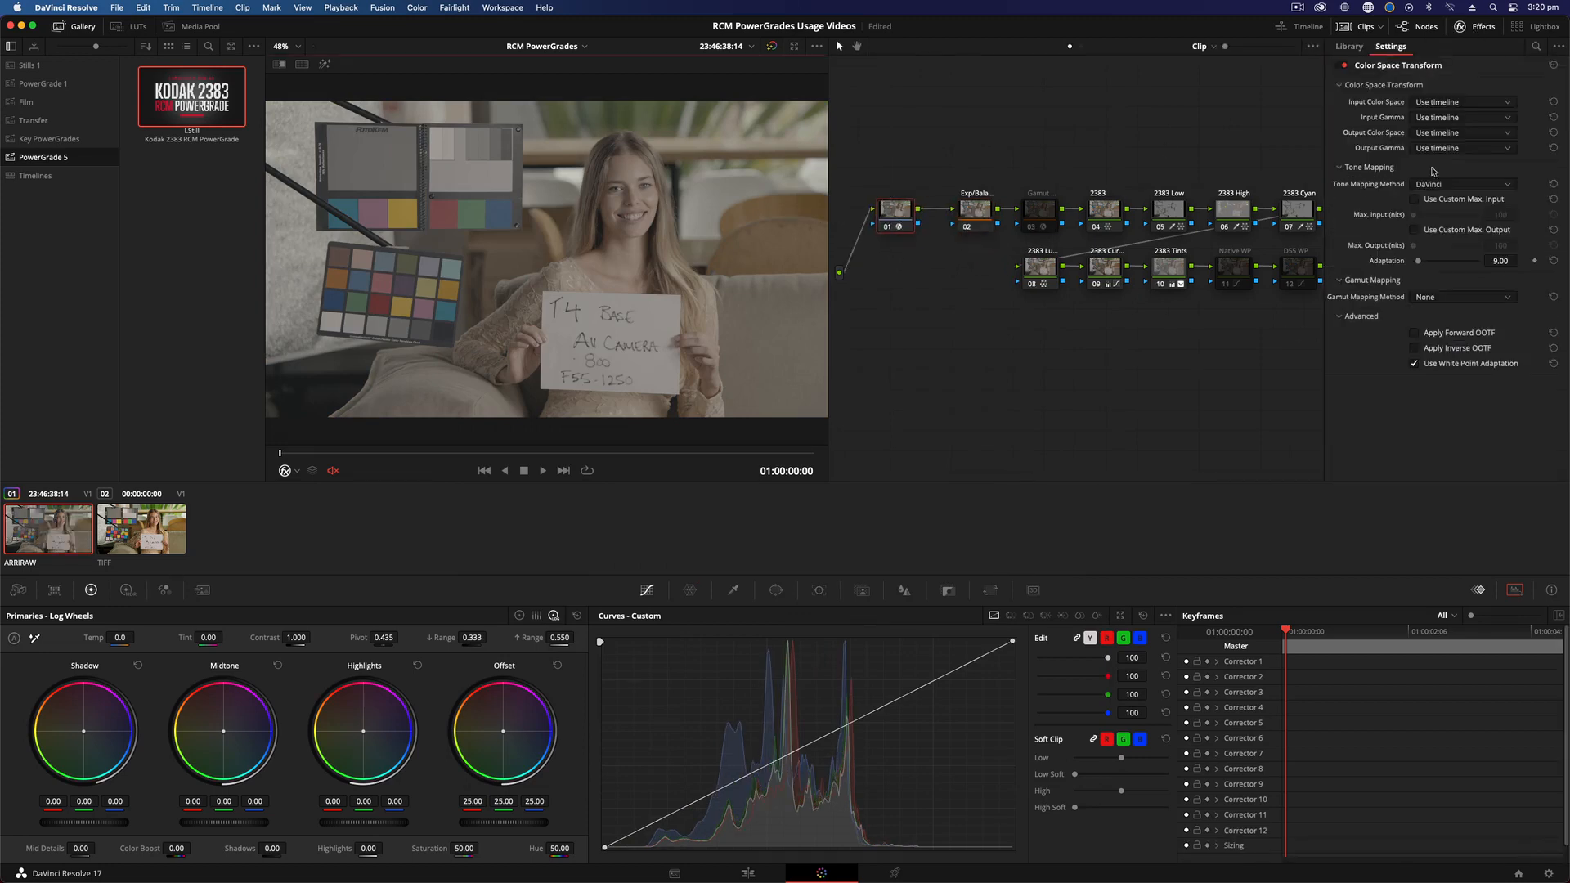
- Set the Color Space Transform's input color space to ARRI Alexa and its input gamma to ARRI LogC
{"action": "left_click", "coordinate": [1447, 106]}
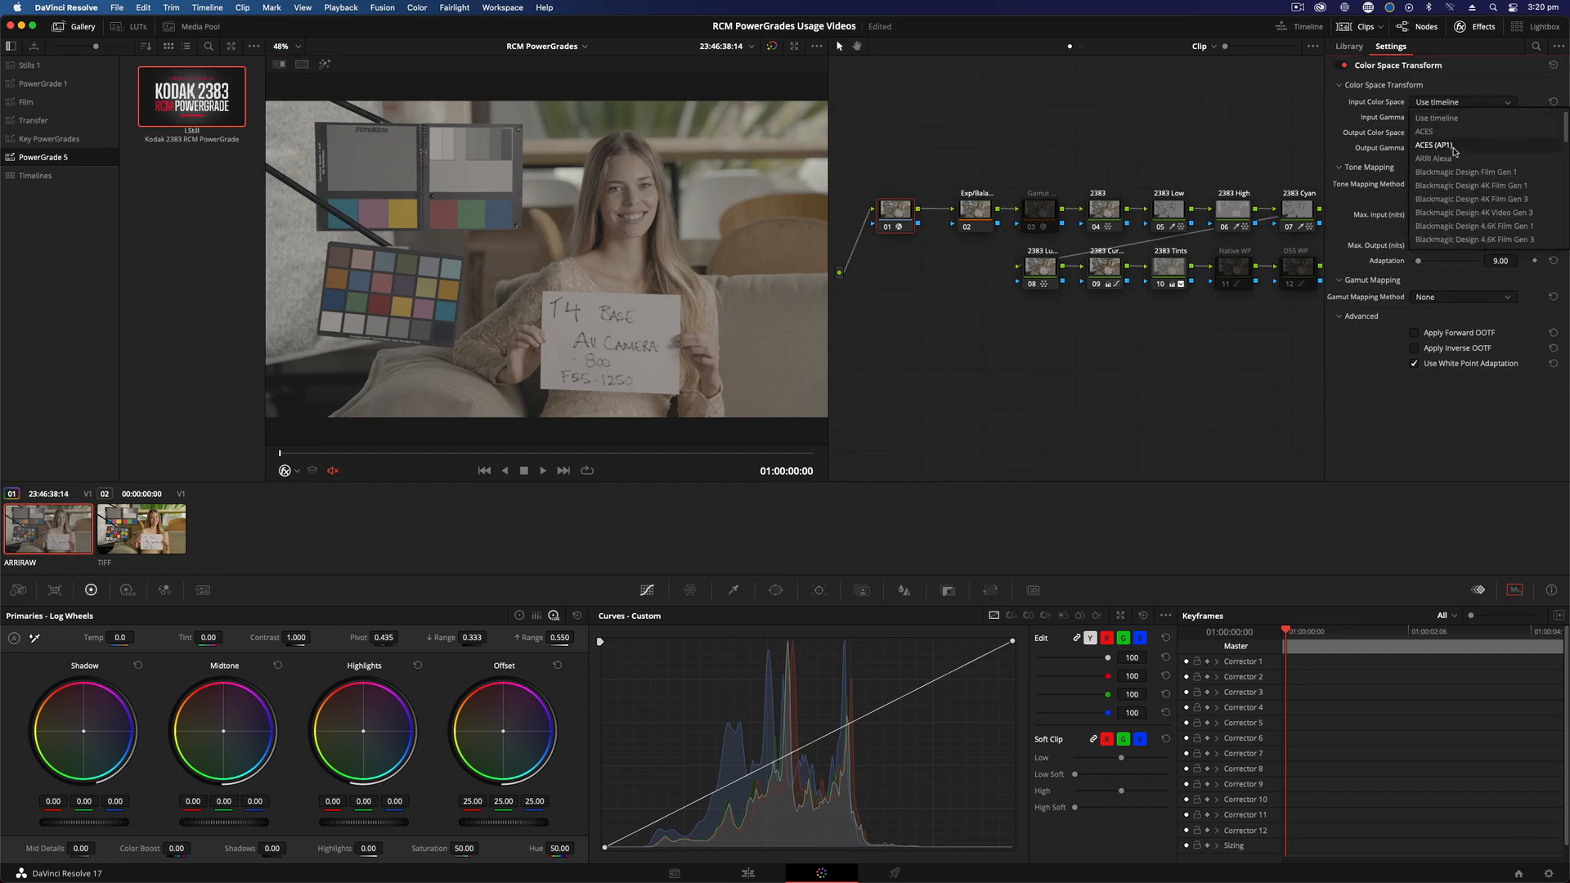
{"action": "left_click", "coordinate": [1458, 156]}
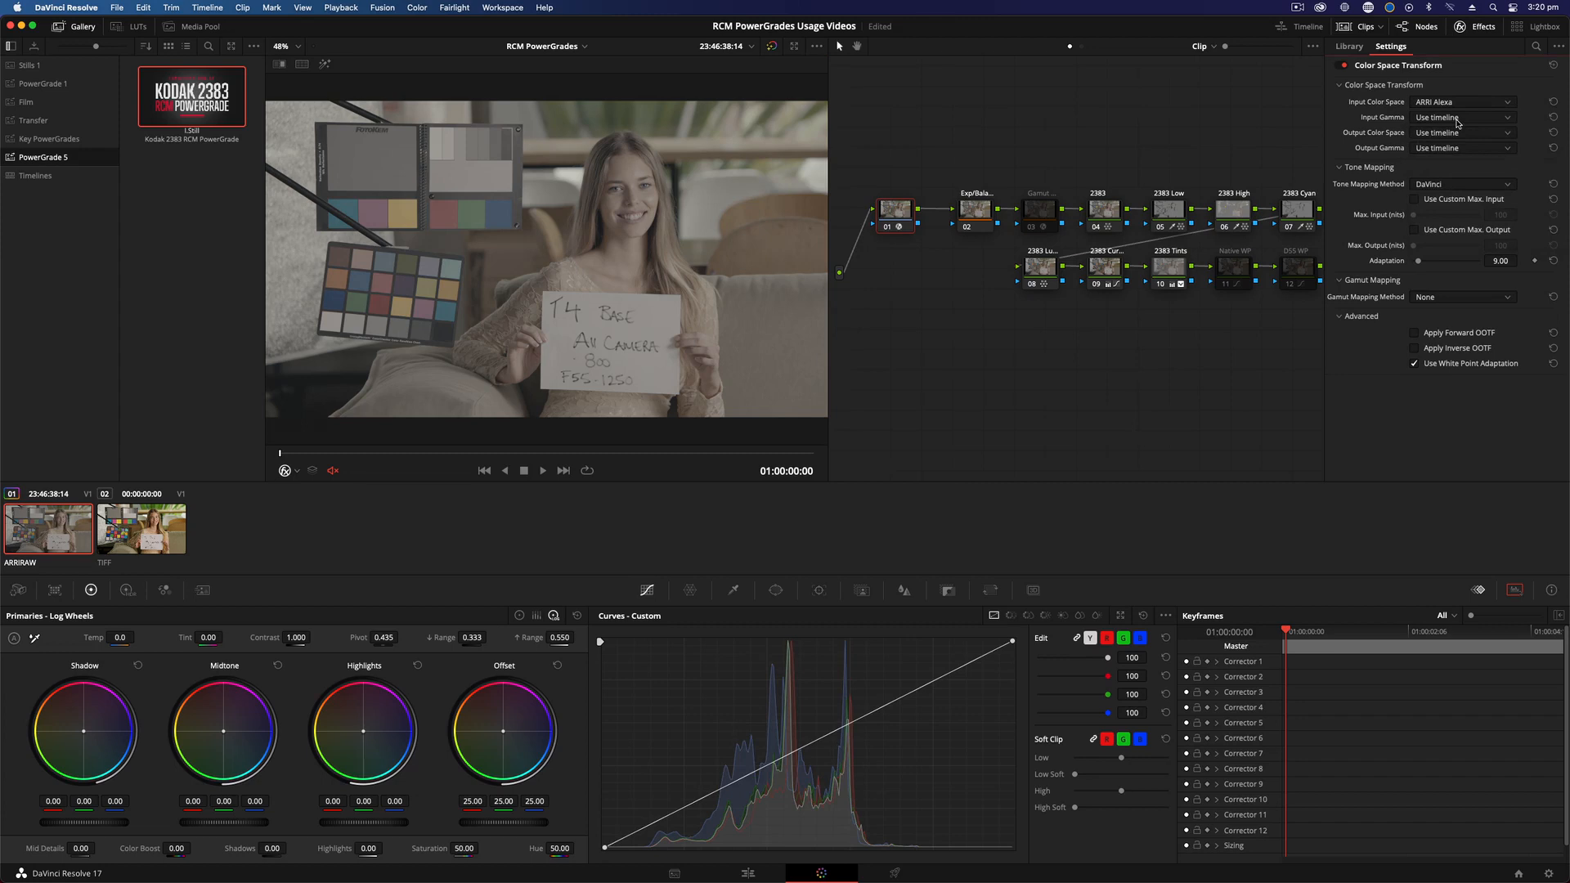
{"action": "left_click", "coordinate": [1457, 123]}
{"action": "left_click", "coordinate": [1452, 187]}
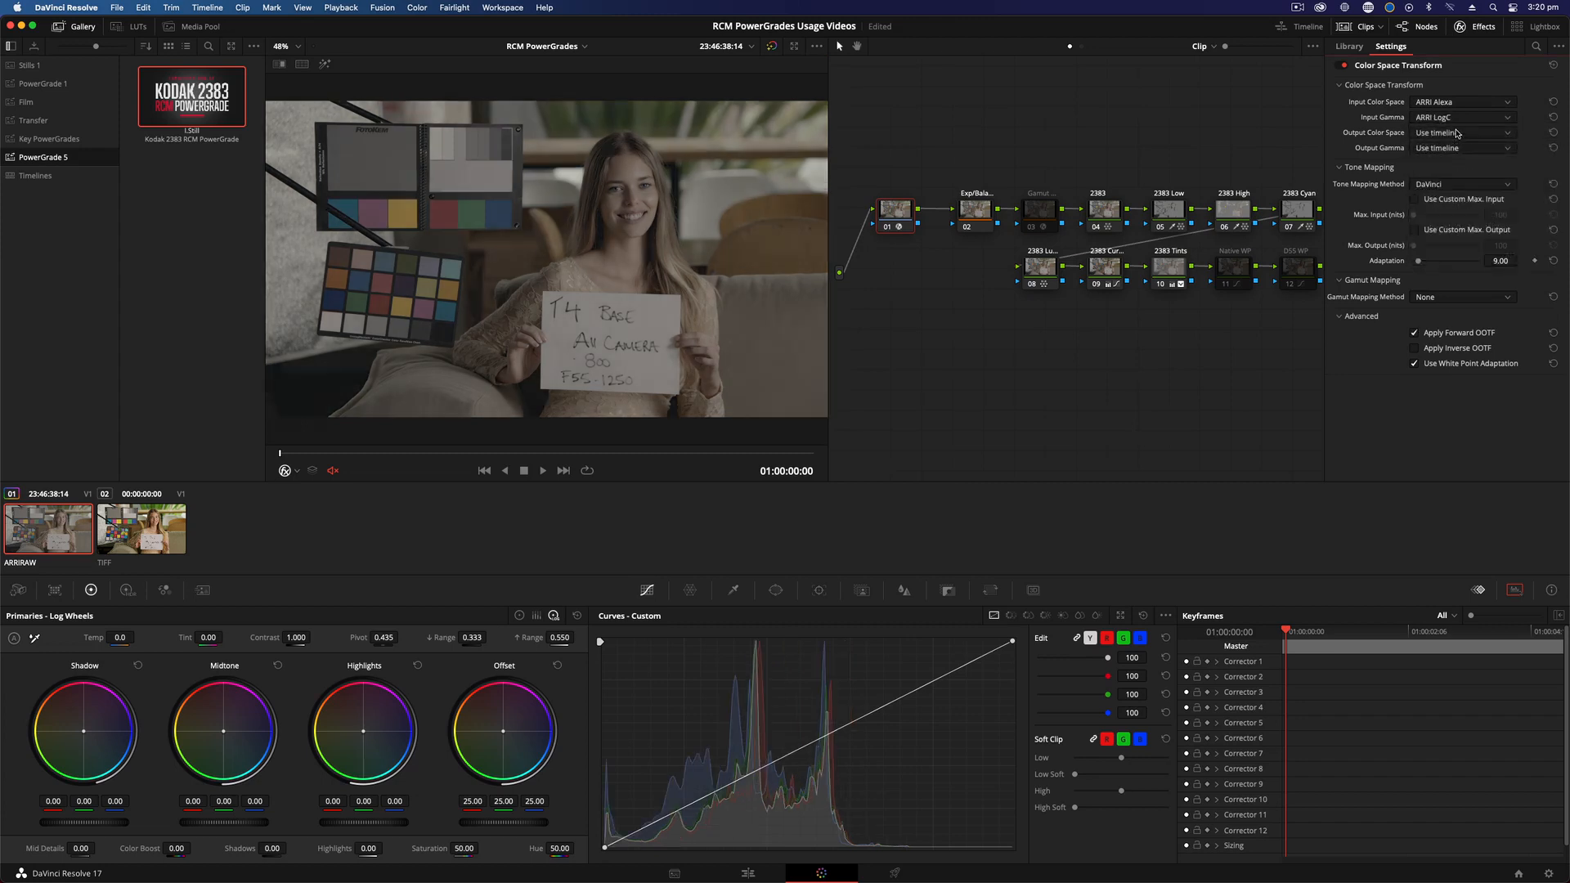
- Set the first node's Color Space Transform output color space to DaVinci Wide Gamut and its output gamma to DaVinci Intermediate
{"action": "left_click", "coordinate": [1457, 133]}
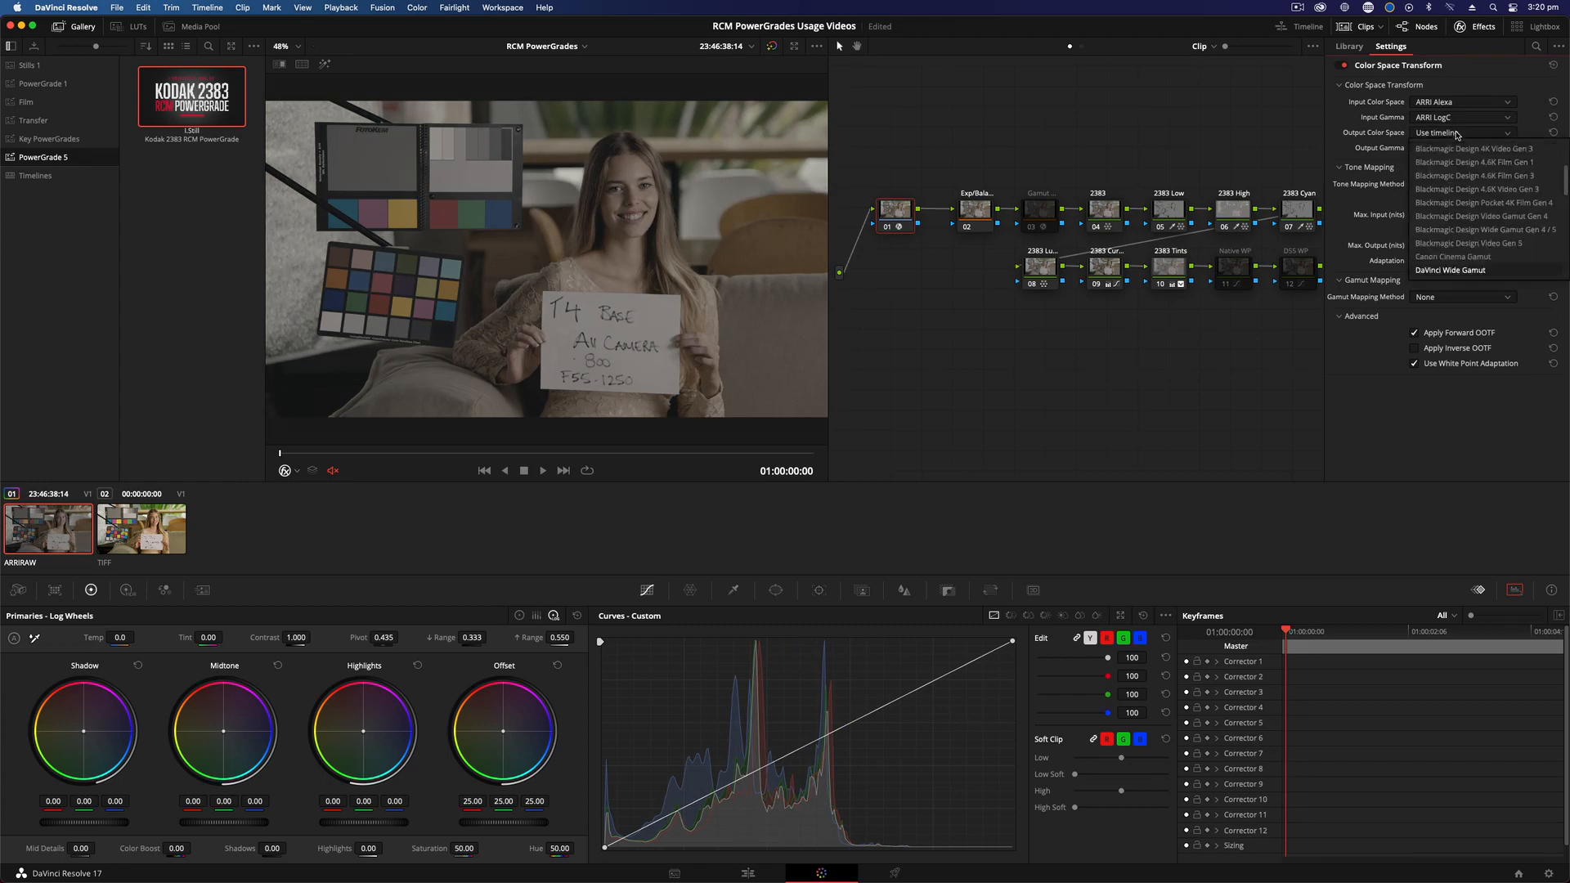
{"action": "left_click", "coordinate": [1487, 271]}
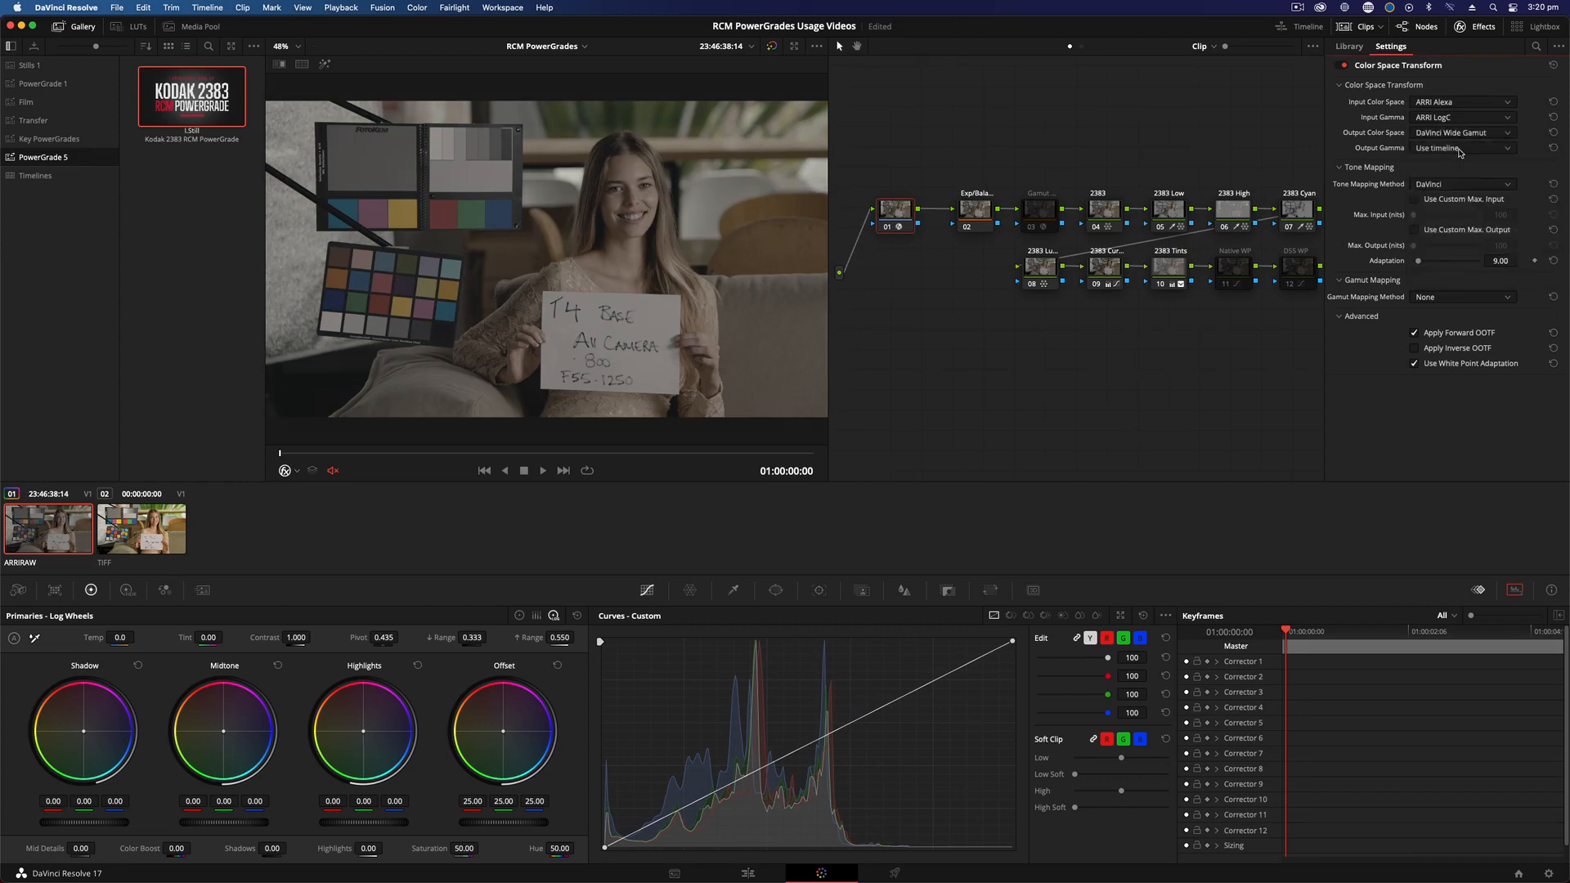
{"action": "left_click", "coordinate": [1460, 149]}
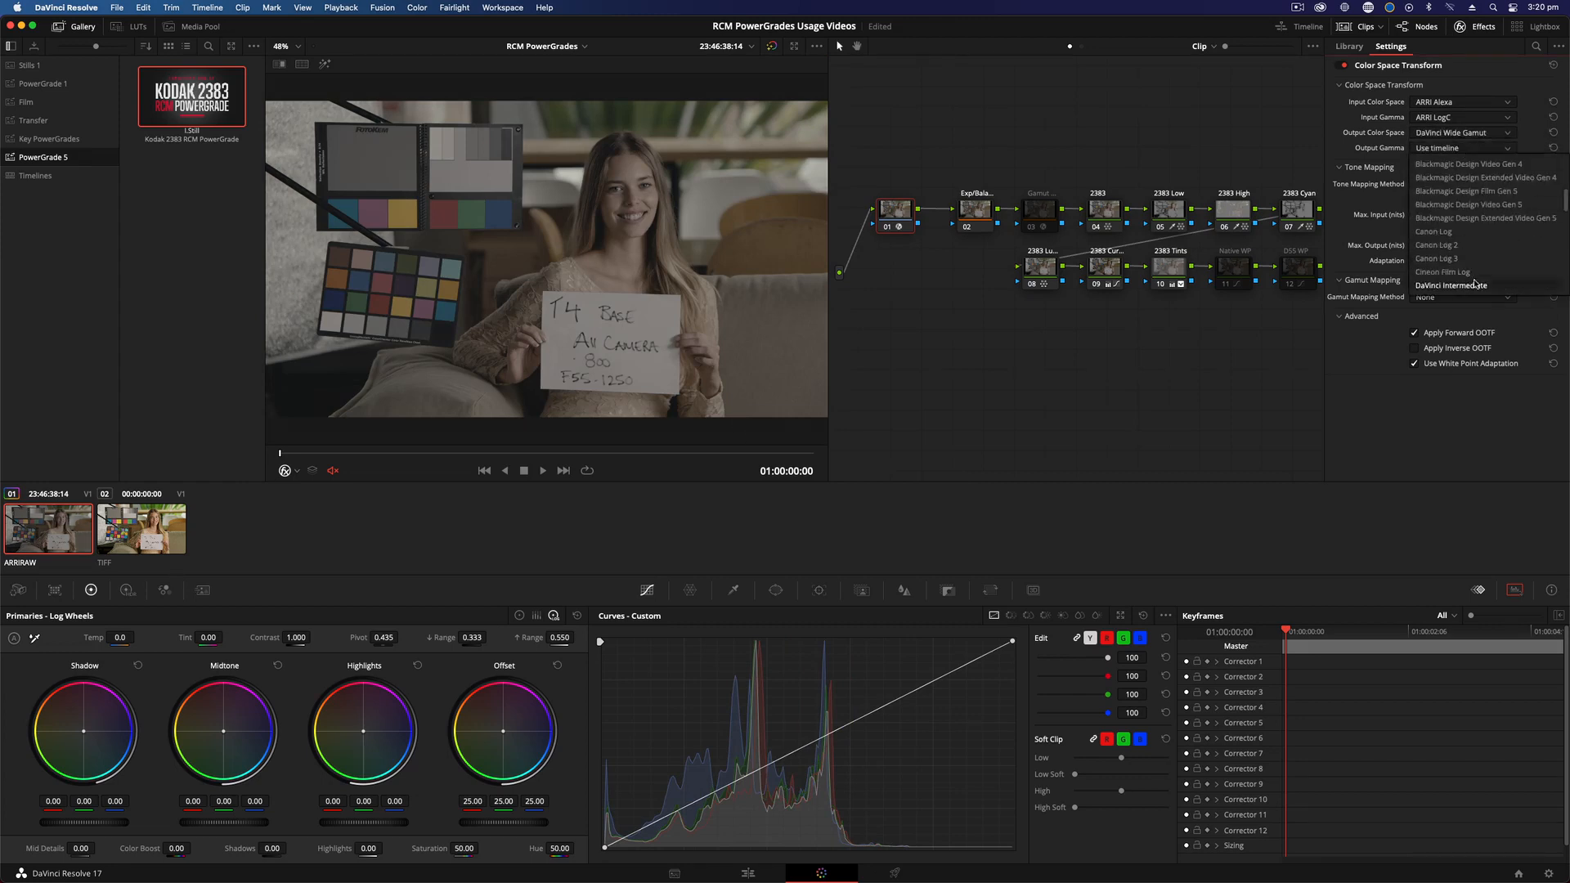
{"action": "left_click", "coordinate": [1468, 259]}
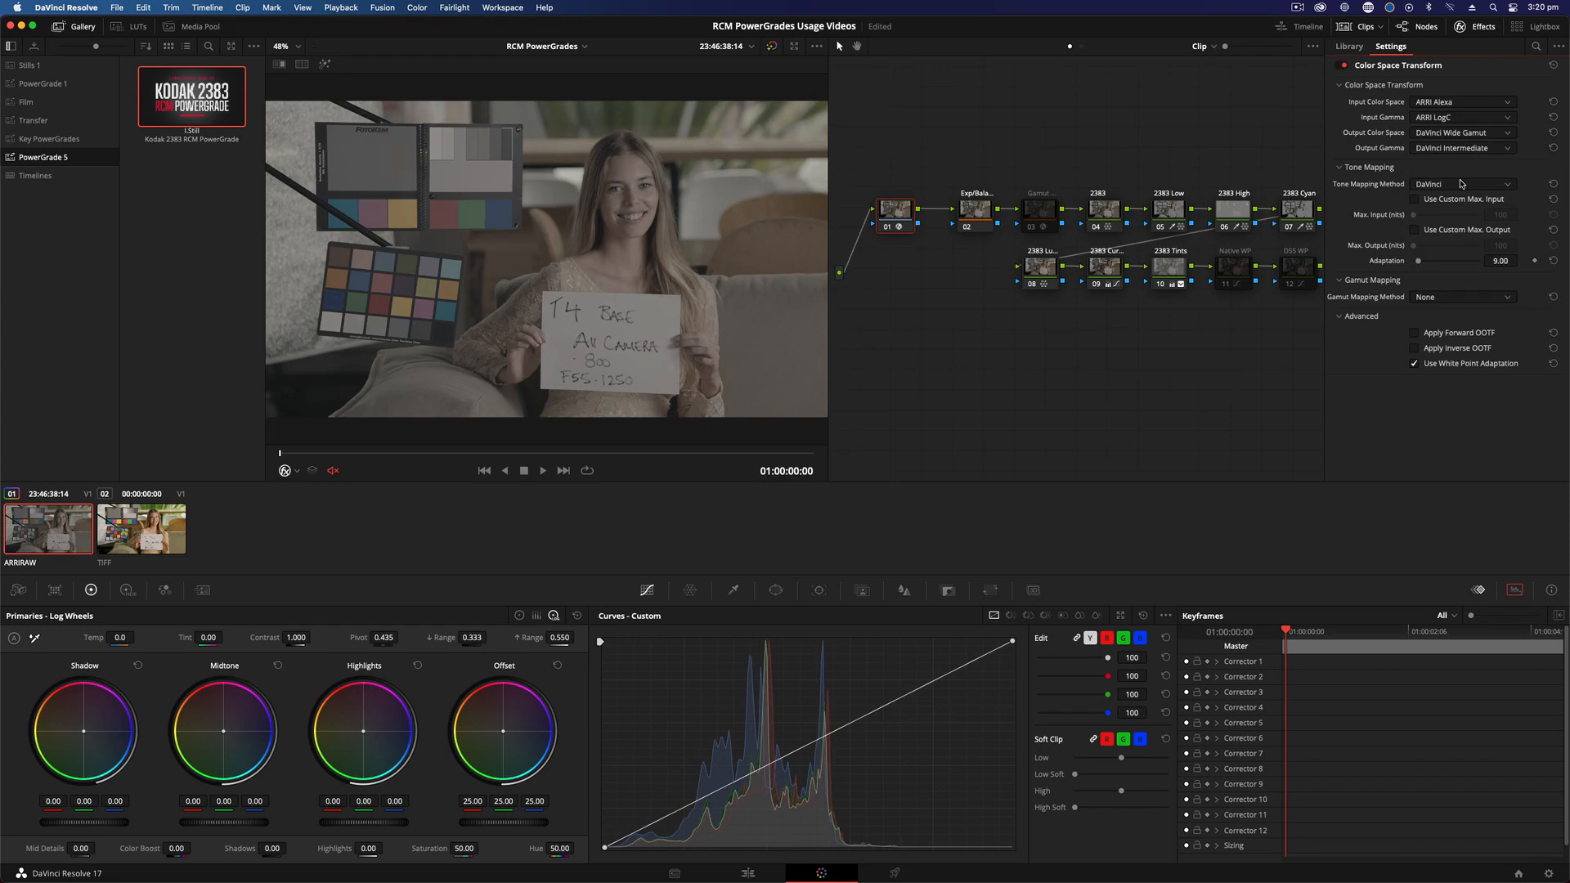
- Set the first Color Space Transform's tone mapping method to None and close the effect settings
{"action": "left_click", "coordinate": [1462, 184]}
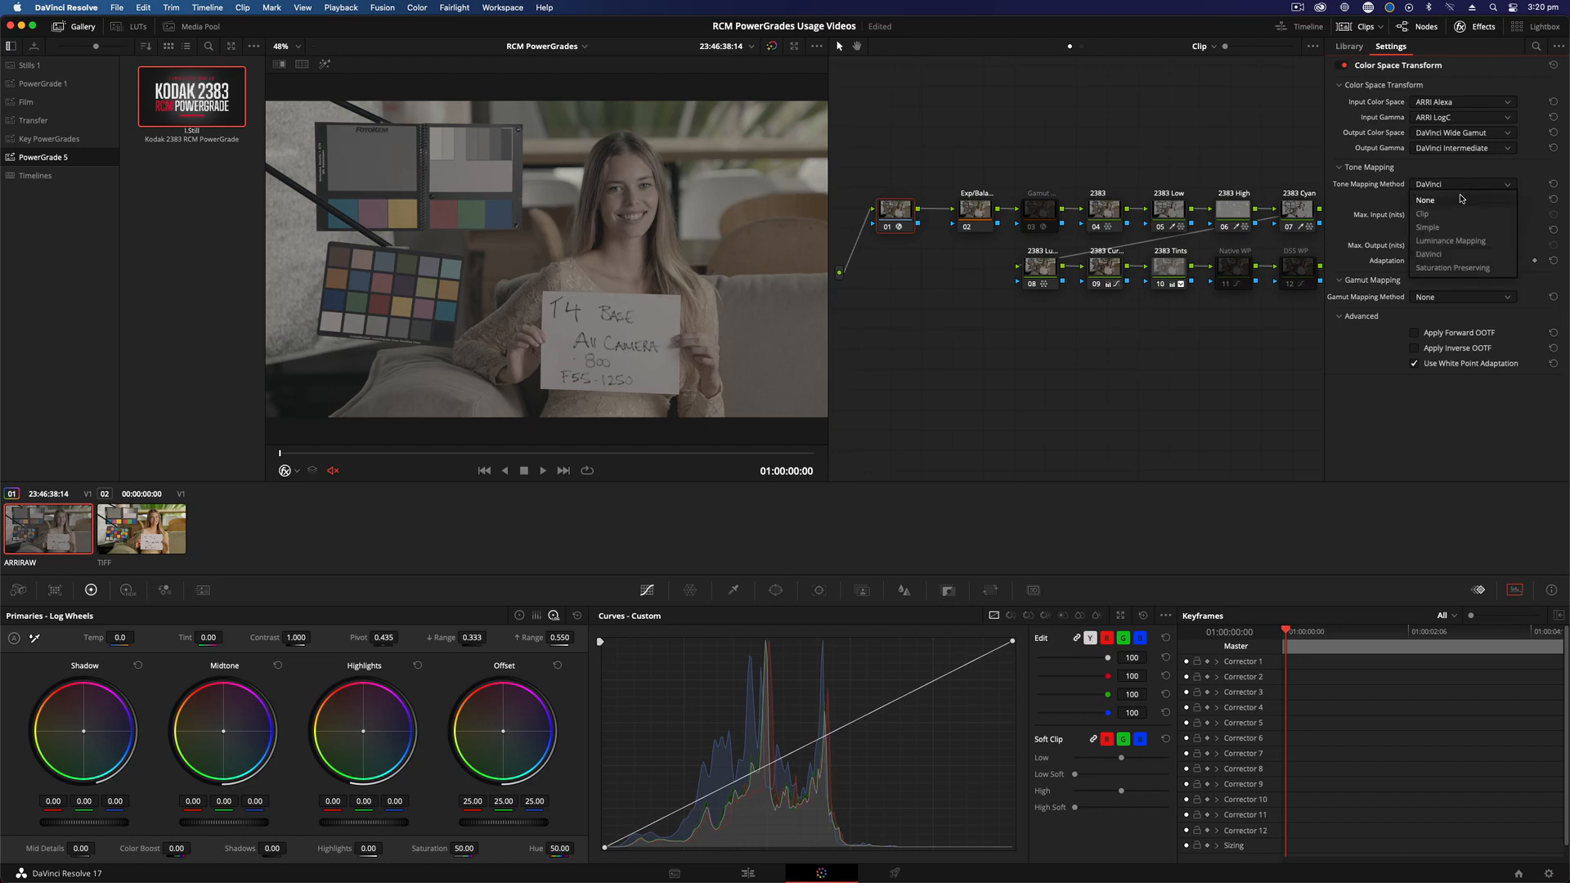
{"action": "left_click", "coordinate": [1461, 199]}
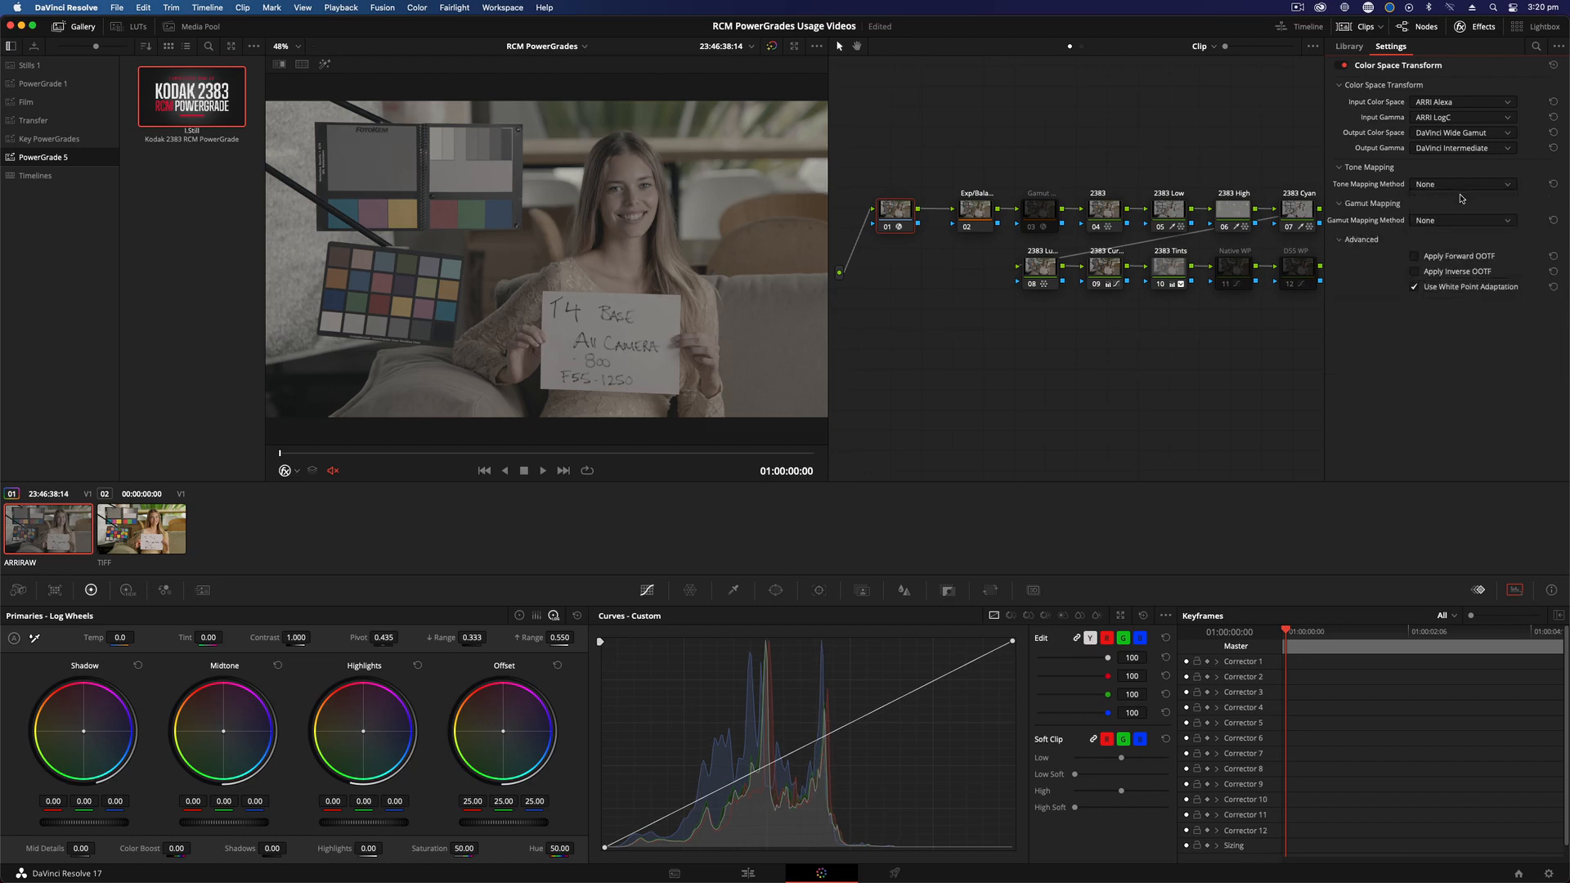
{"action": "left_click", "coordinate": [1477, 26]}
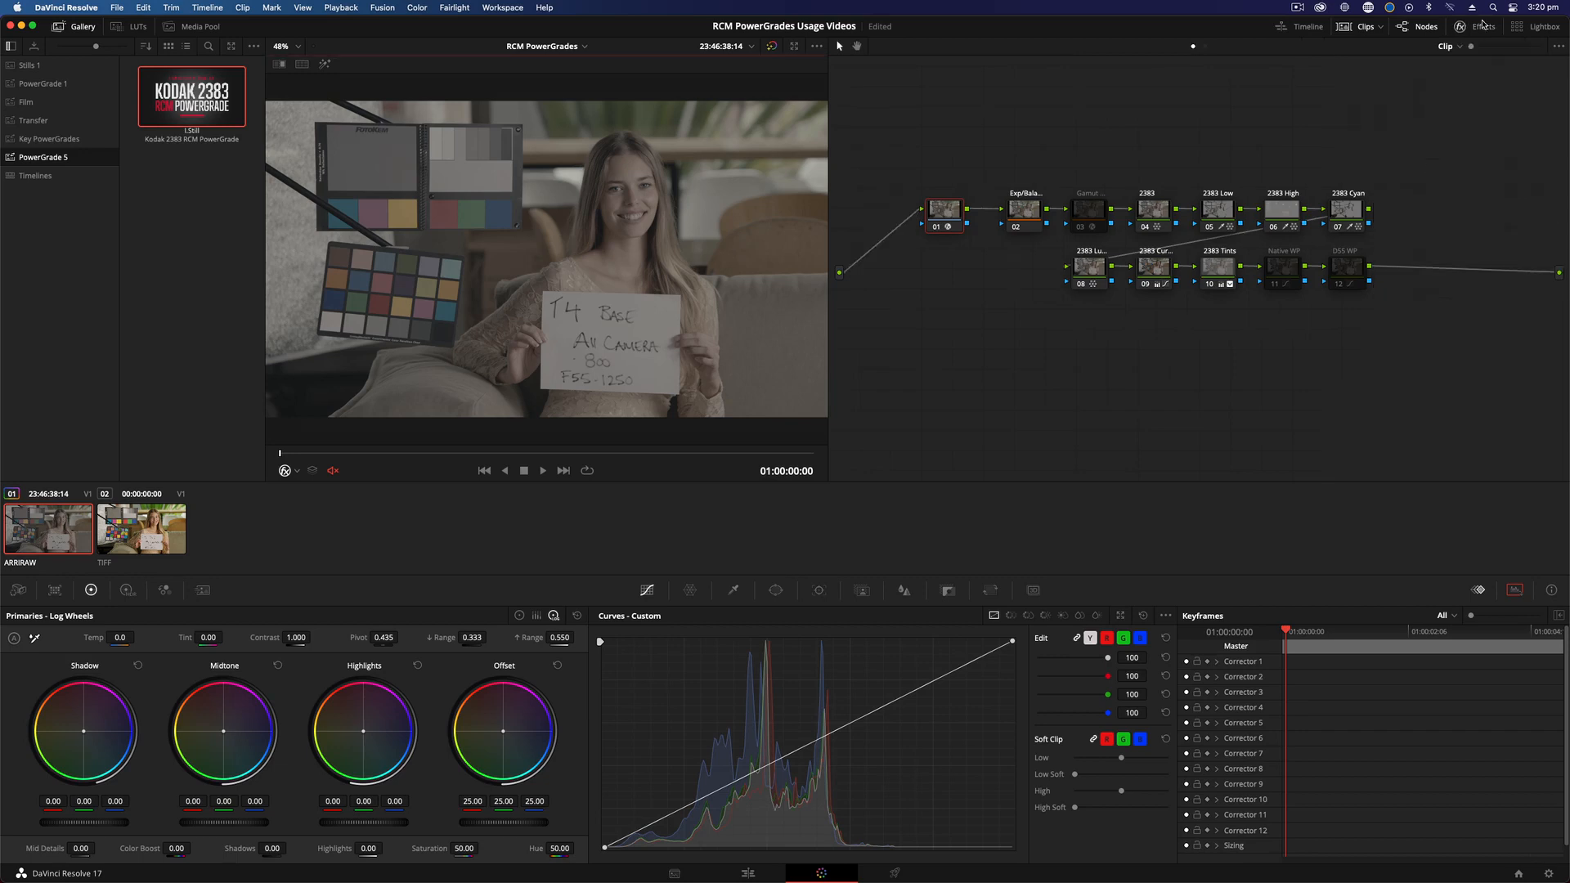
- Add a serial node at the end of the node tree and apply the Color Space Transform effect to it
{"action": "key", "text": "alt+s"}
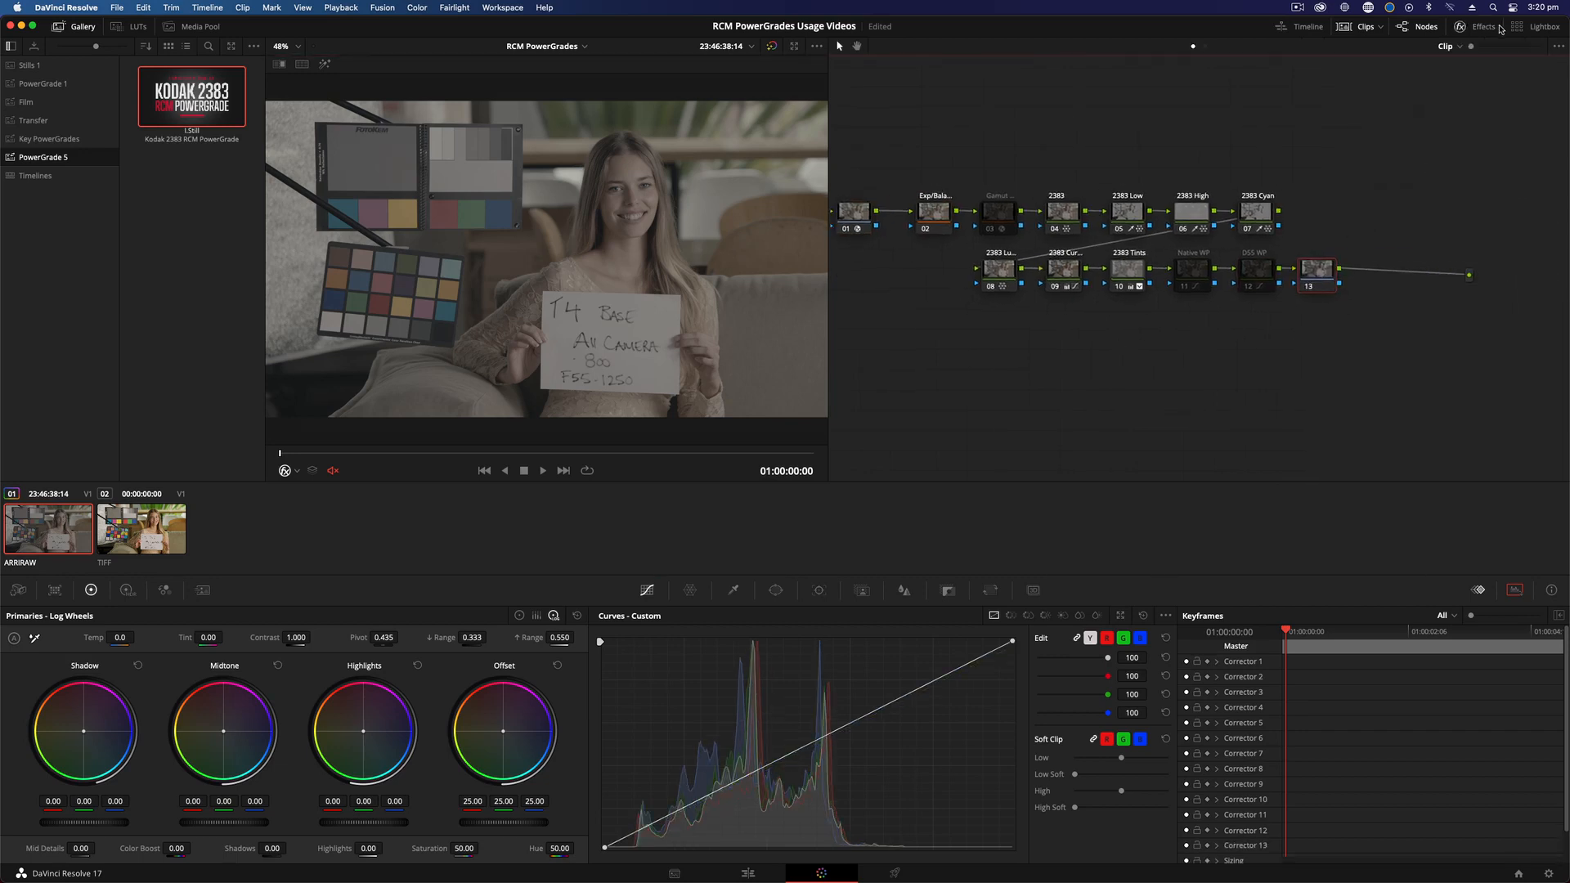
{"action": "left_click", "coordinate": [1477, 26]}
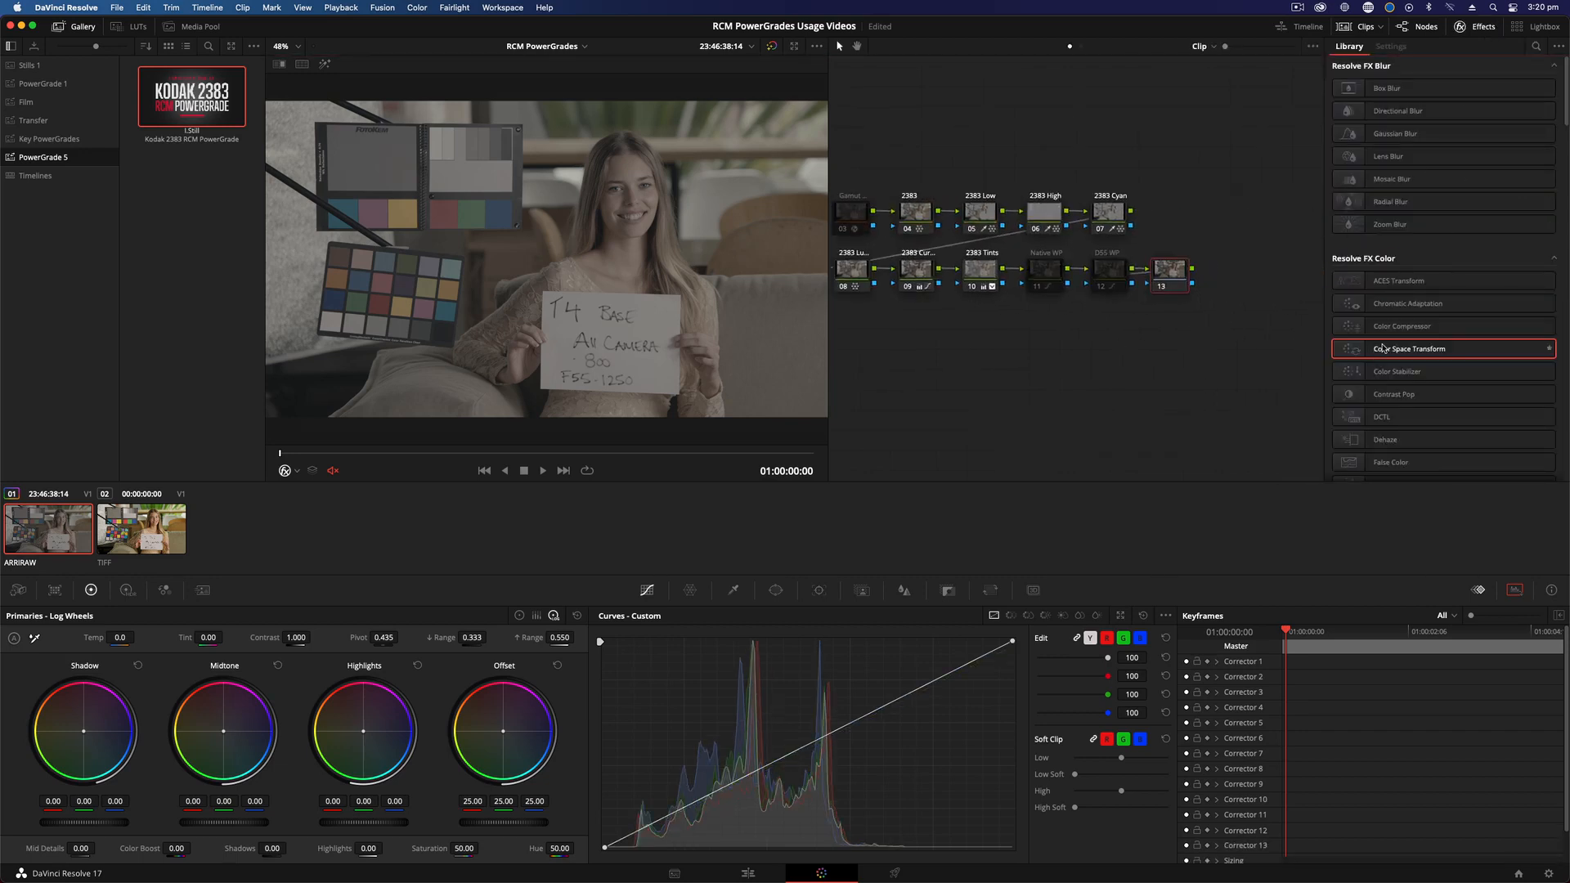
{"action": "left_click_drag", "start_coordinate": [1382, 348], "coordinate": [1169, 272]}
- Set the last node's Color Space Transform input color space to DaVinci Wide Gamut and its input gamma to DaVinci Intermediate
{"action": "left_click", "coordinate": [1486, 100]}
{"action": "scroll", "coordinate": [1477, 153], "scroll_direction": "down", "scroll_amount": 3}
{"action": "left_click", "coordinate": [1480, 170]}
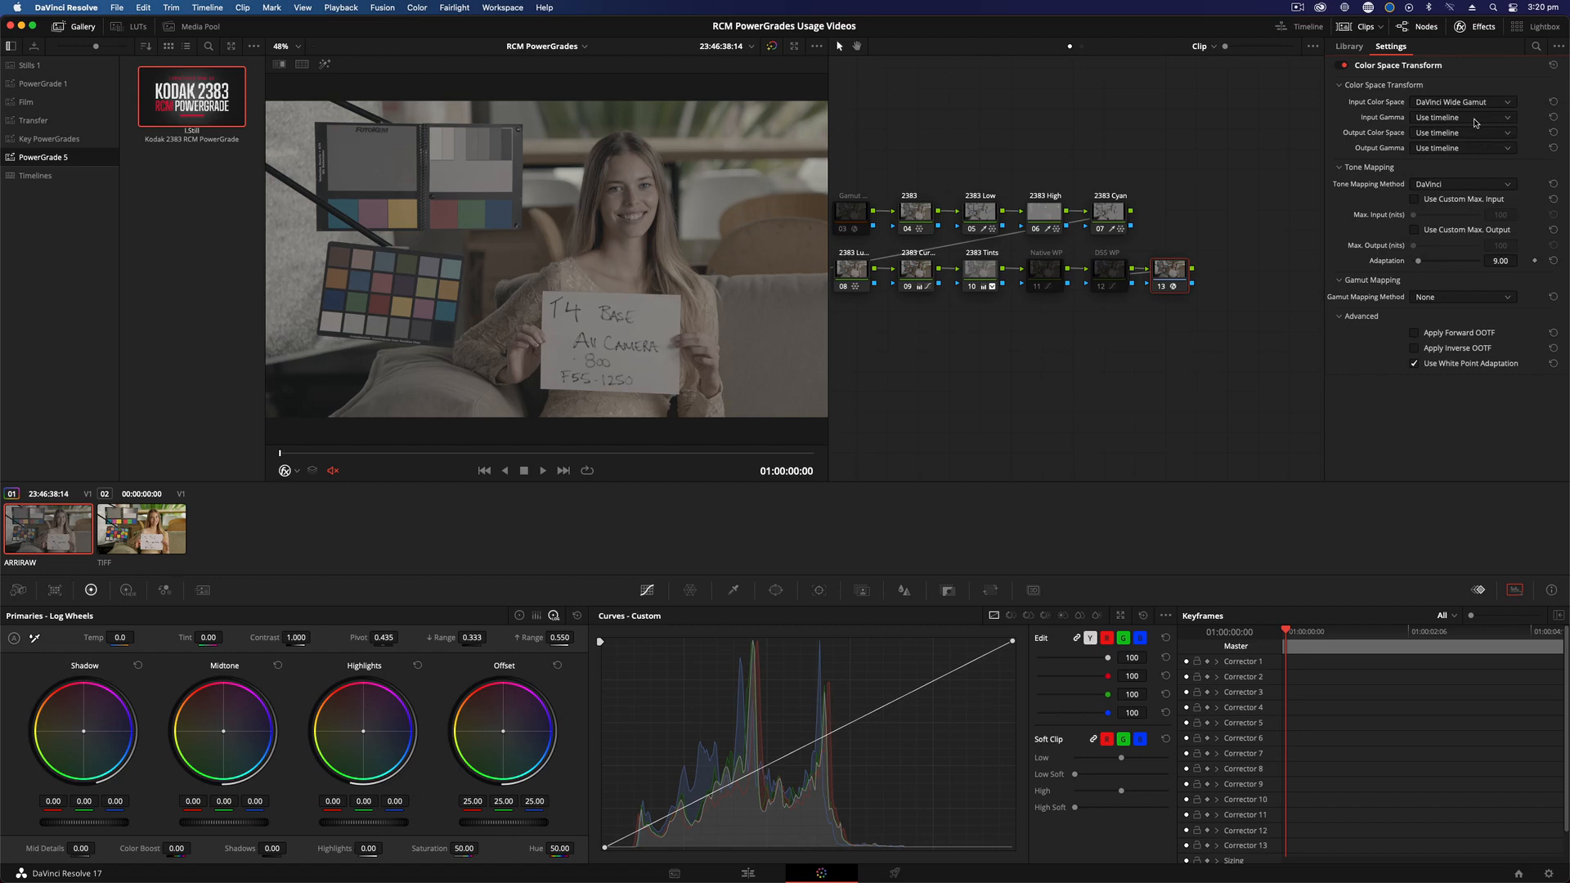
{"action": "left_click", "coordinate": [1476, 119]}
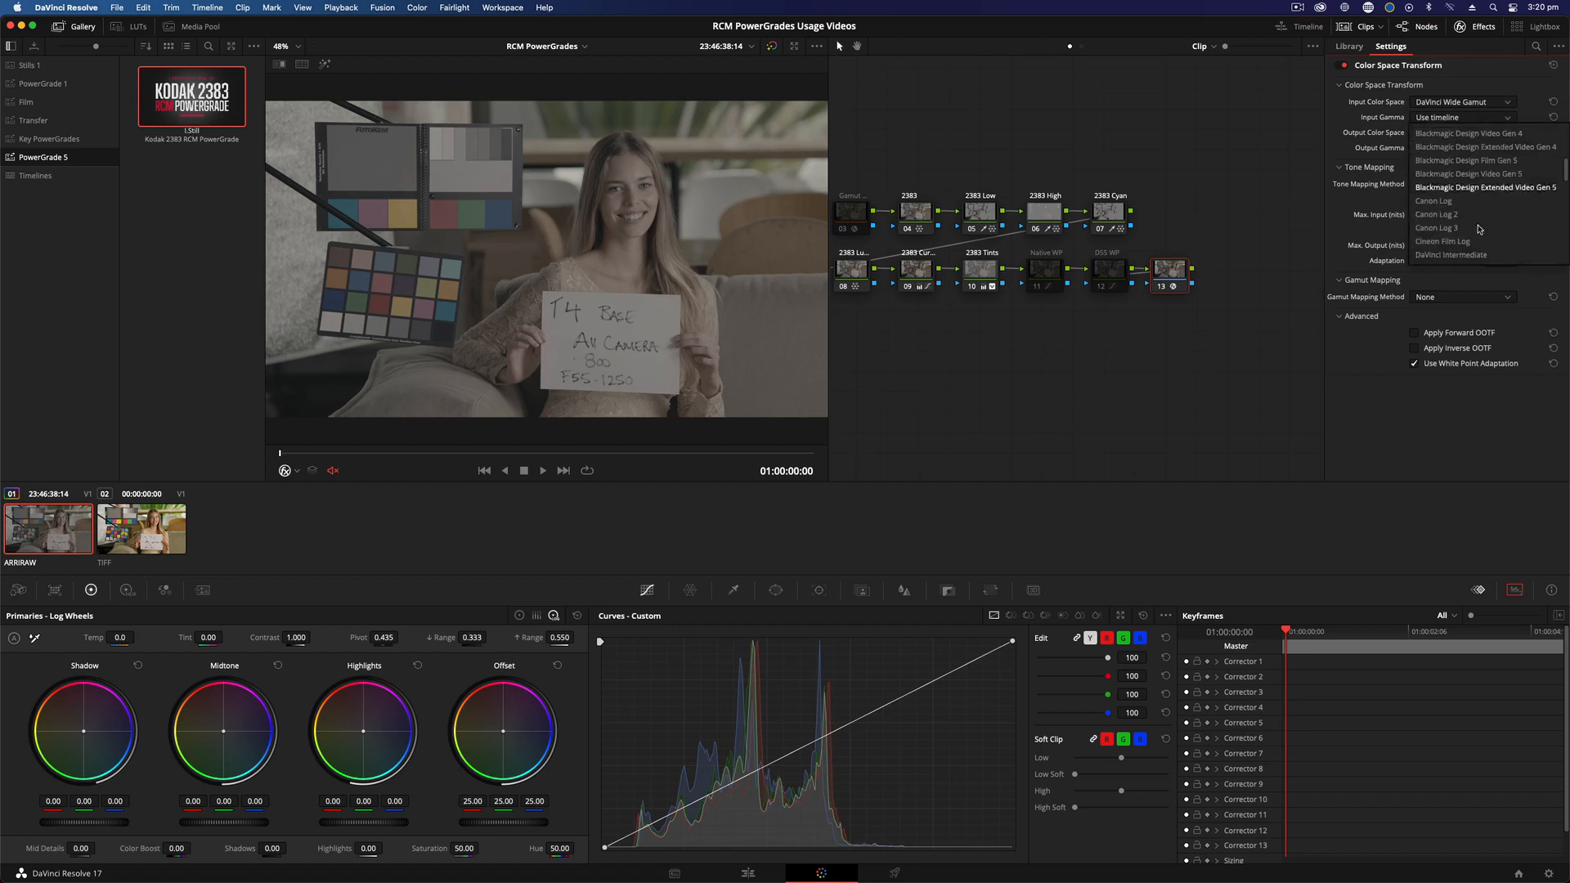
{"action": "left_click", "coordinate": [1455, 155]}
- Set the last Color Space Transform's output color space to Rec.709 and its output gamma to Rec.709
{"action": "left_click", "coordinate": [1454, 134]}
{"action": "left_click", "coordinate": [1458, 267]}
{"action": "left_click", "coordinate": [1464, 149]}
{"action": "scroll", "coordinate": [1468, 221], "scroll_direction": "down", "scroll_amount": 5}
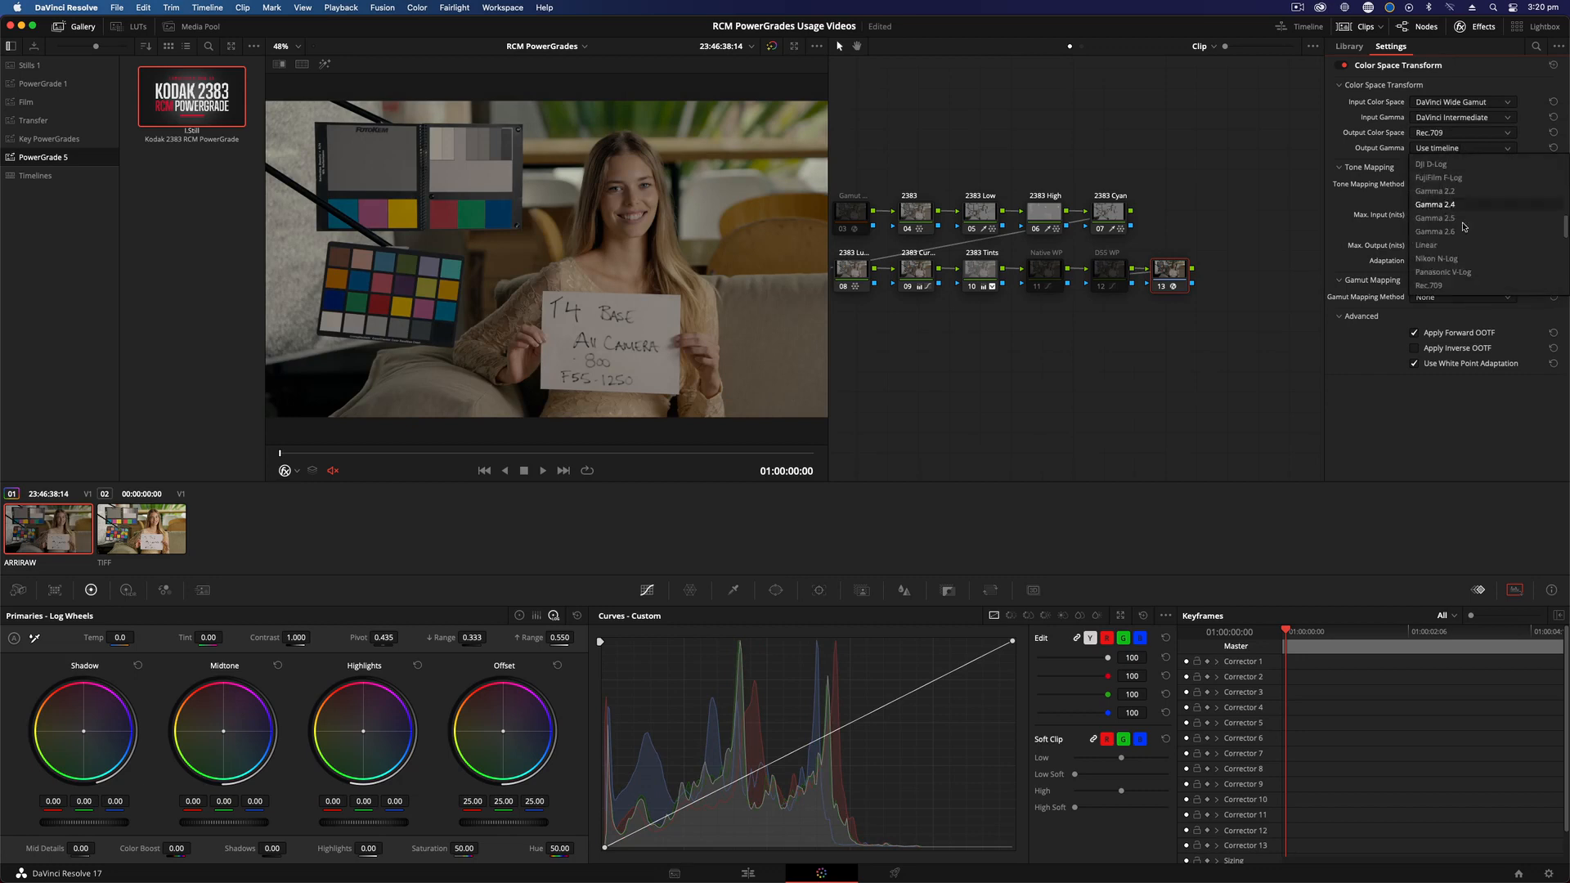
{"action": "left_click", "coordinate": [1470, 291]}
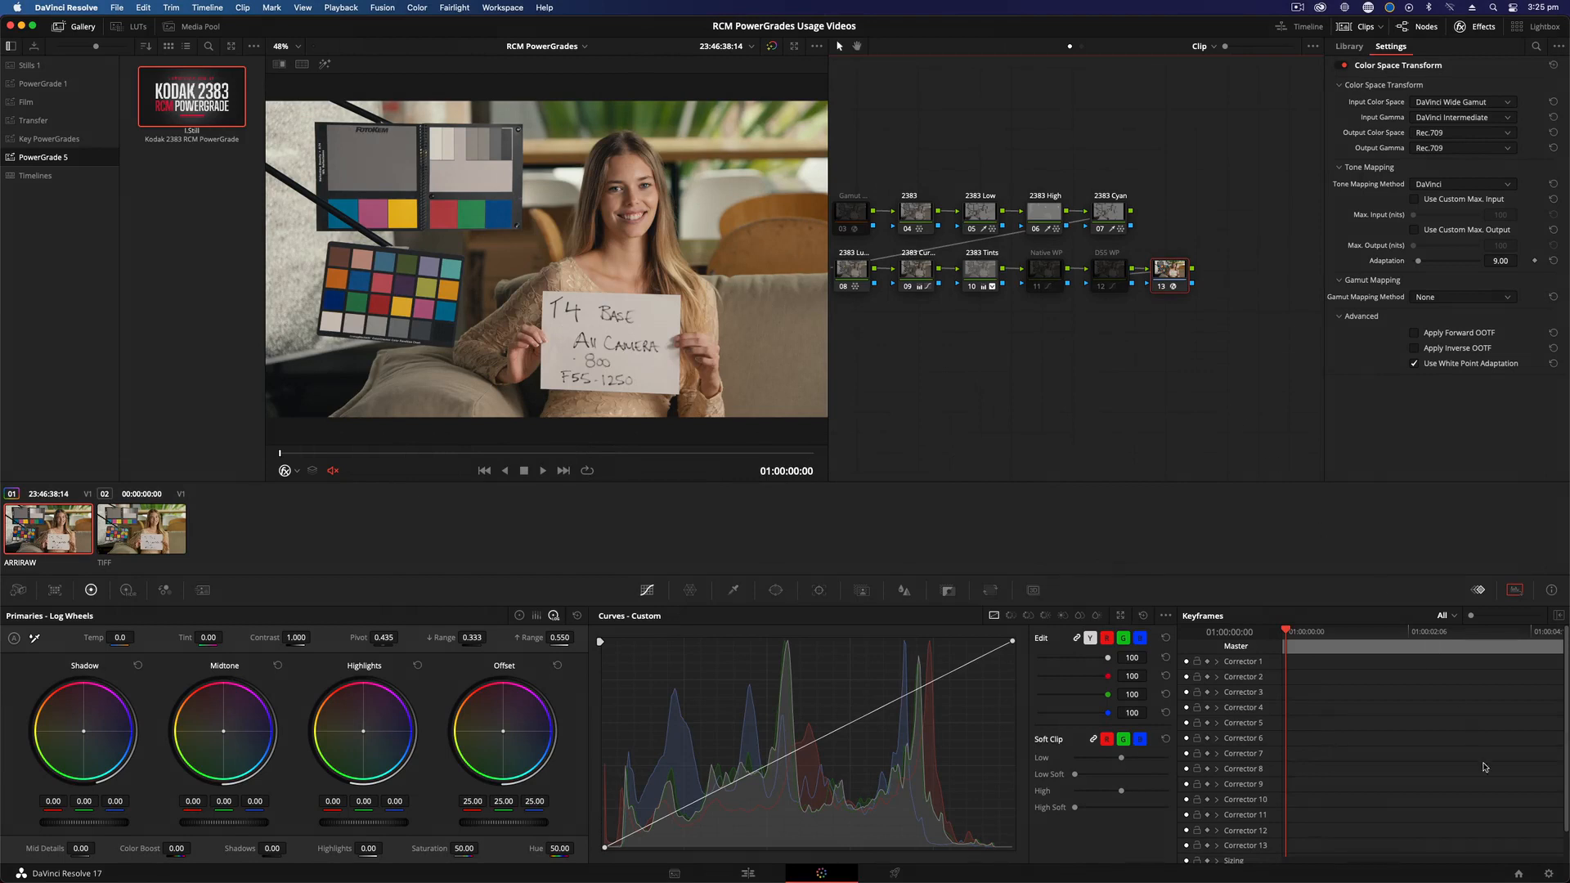
- Choose a different output color space in the project's color management settings and save them
{"action": "left_click", "coordinate": [1548, 873]}
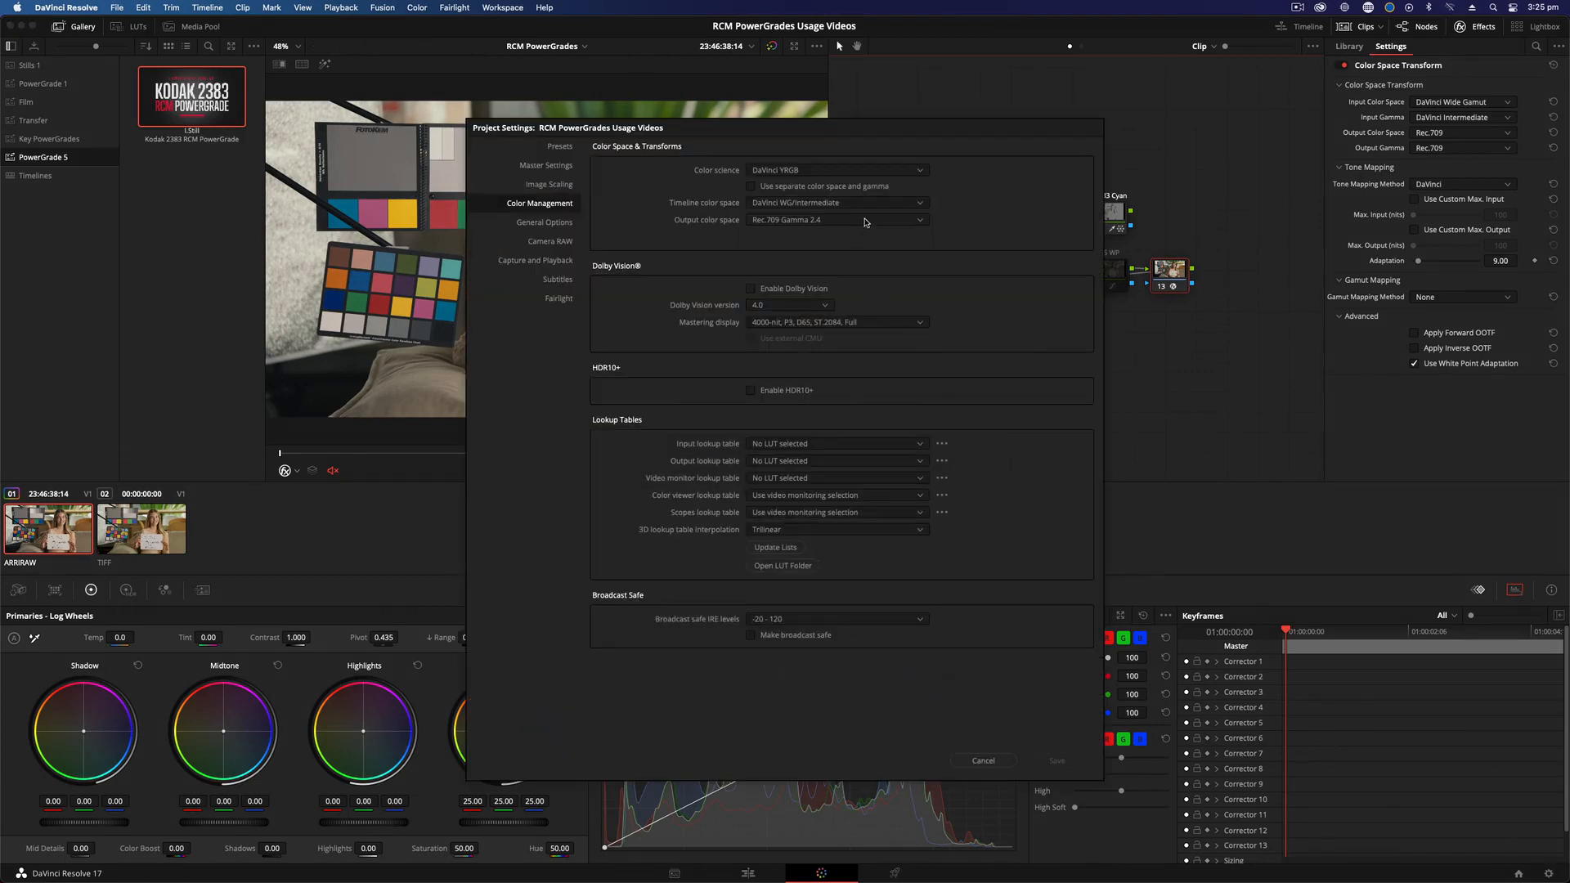
{"action": "left_click", "coordinate": [865, 221]}
{"action": "scroll", "coordinate": [864, 306], "scroll_direction": "down", "scroll_amount": 3}
{"action": "left_click", "coordinate": [863, 304]}
{"action": "left_click", "coordinate": [1064, 762]}
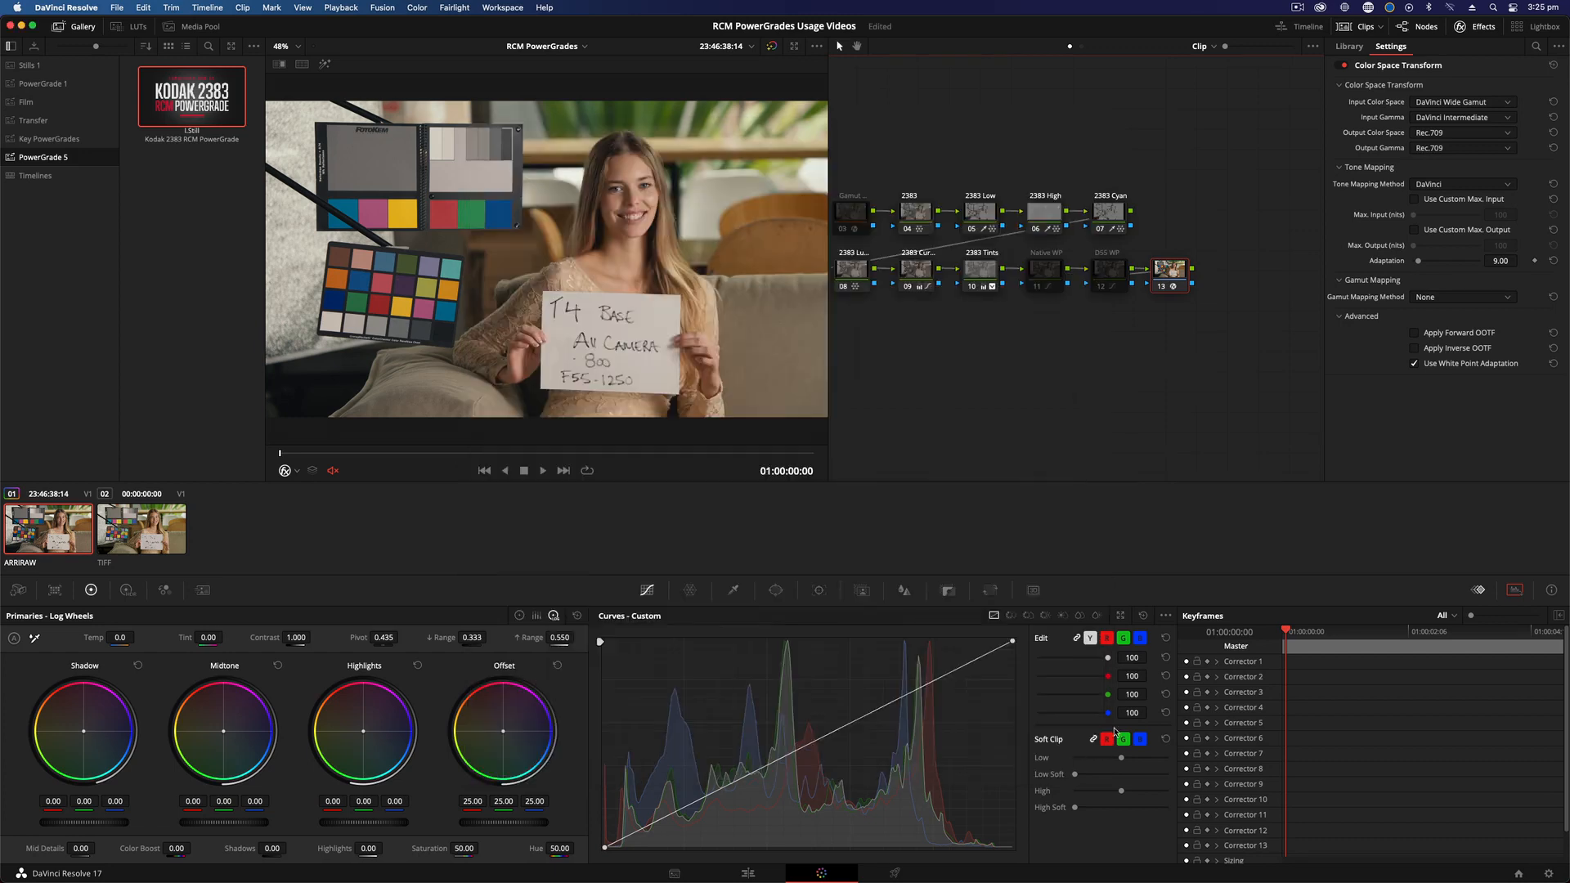
- Set the last Color Space Transform's output color space to Rec.2020 and choose a different output gamma
{"action": "left_click", "coordinate": [1468, 136]}
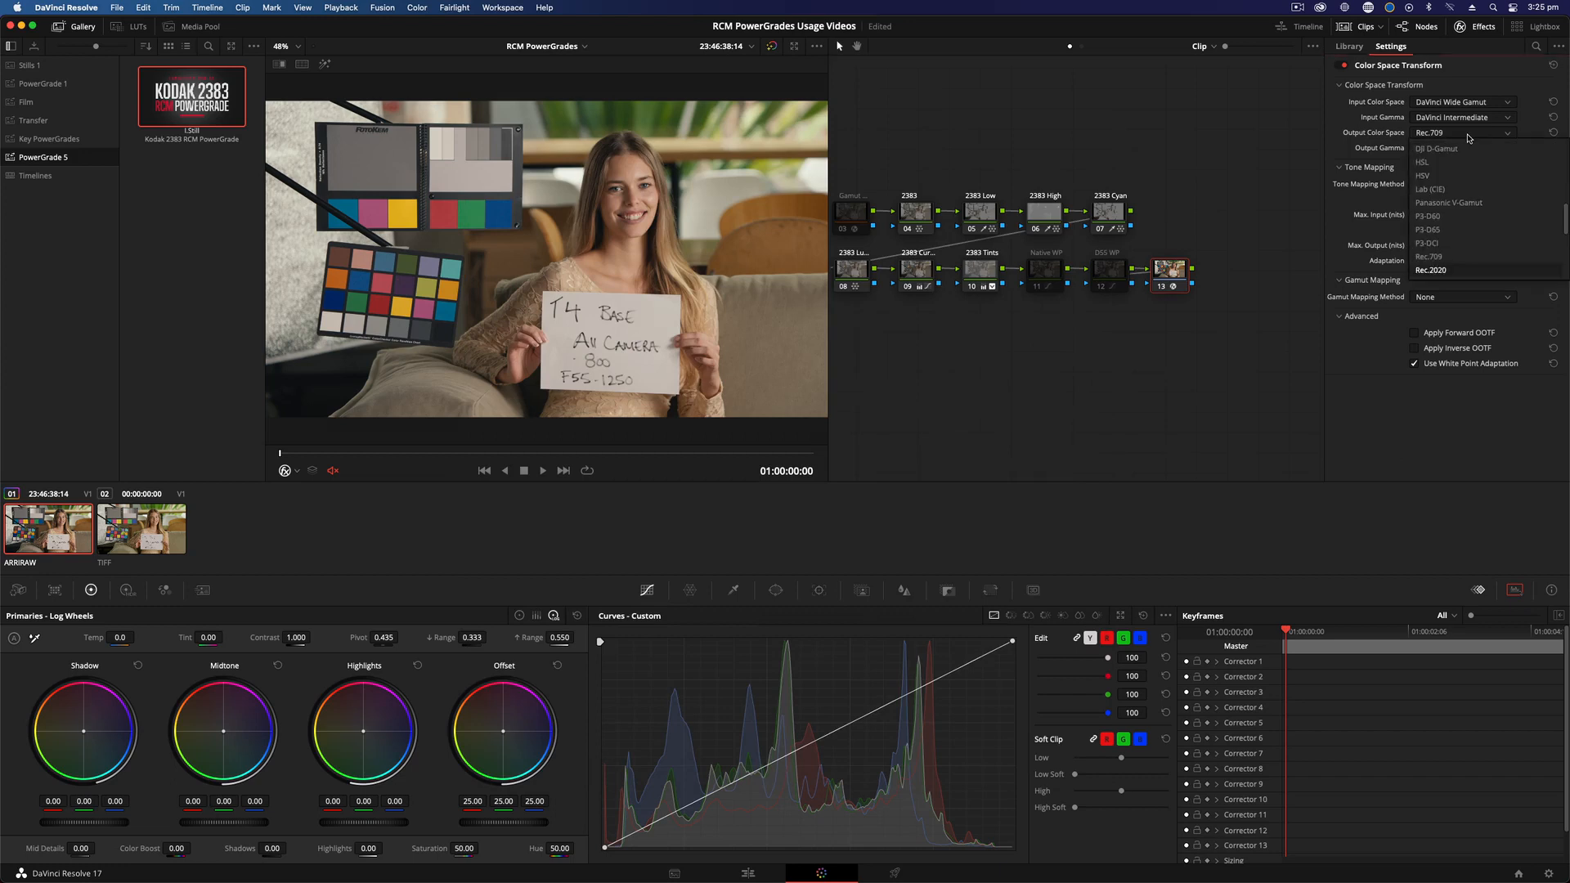
{"action": "left_click", "coordinate": [1468, 271]}
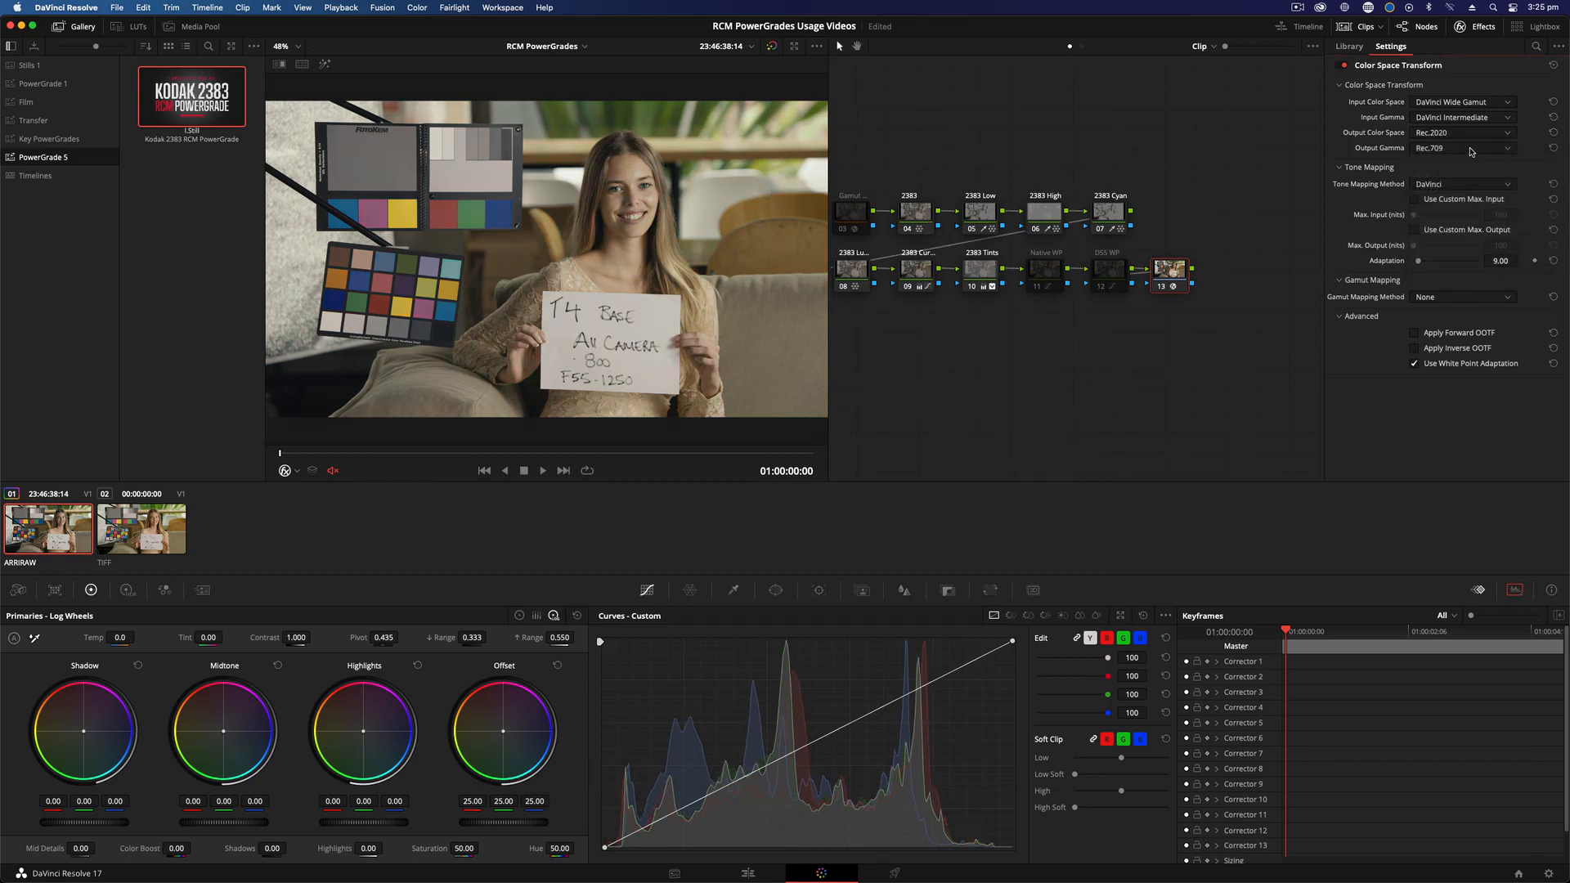
{"action": "left_click", "coordinate": [1471, 150]}
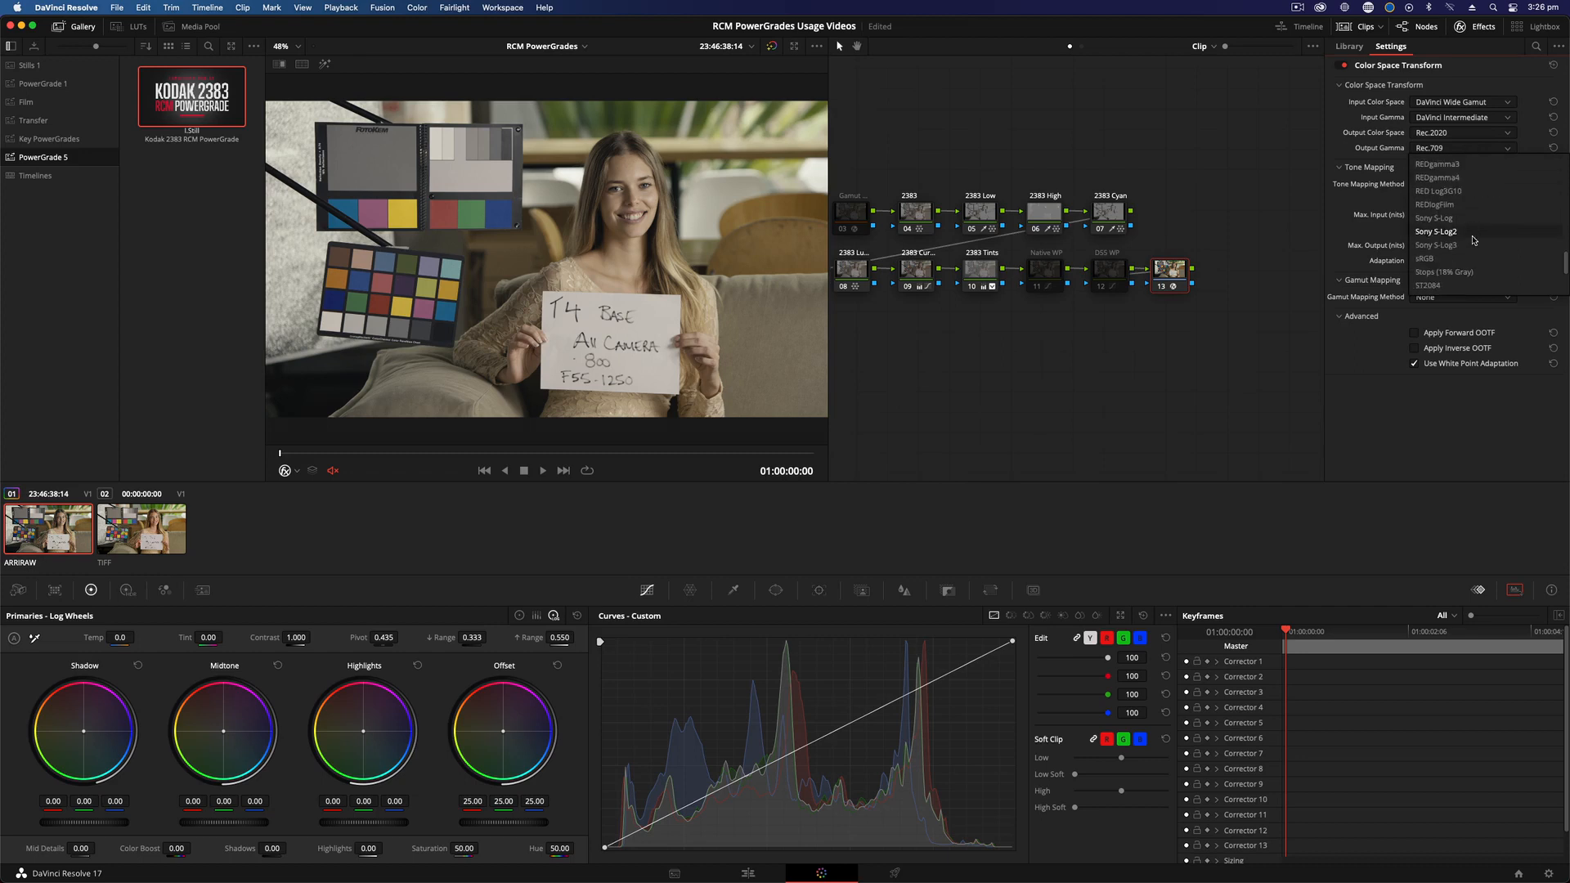
{"action": "left_click", "coordinate": [1471, 258]}
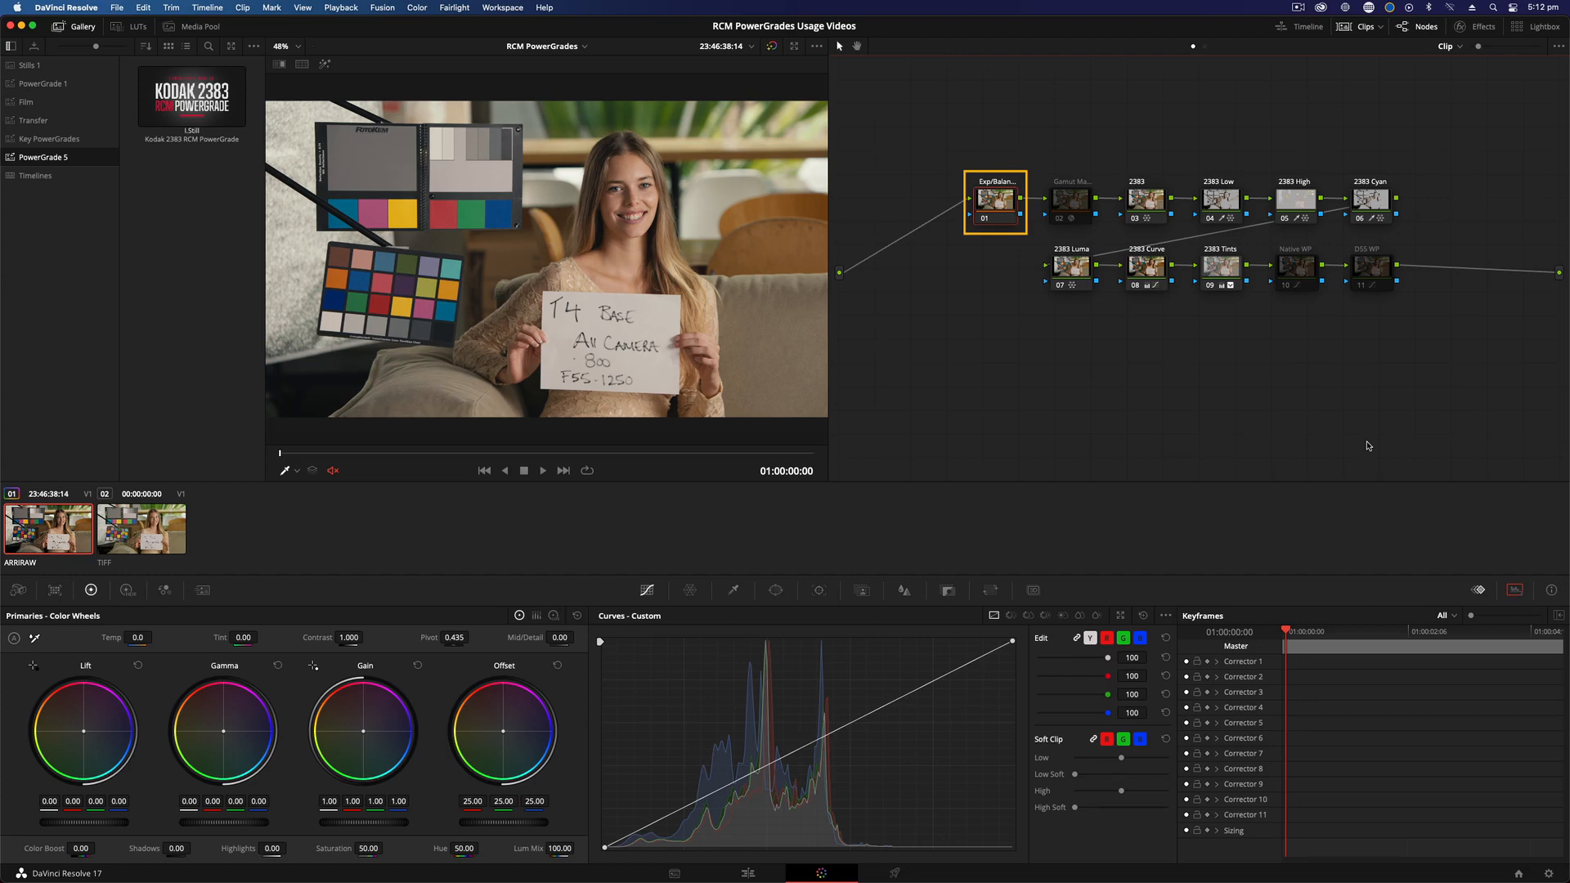
- Try a darker, warmer offset of about 22.55, 19.04 and 18.62 on the Exp/Balance node, and reset the primaries
{"action": "left_click", "coordinate": [348, 638]}
{"action": "mouse_move", "coordinate": [348, 639]}
{"action": "left_mouse_down"}
{"action": "mouse_move", "coordinate": [381, 639]}
{"action": "mouse_move", "coordinate": [347, 639]}
{"action": "left_mouse_up"}
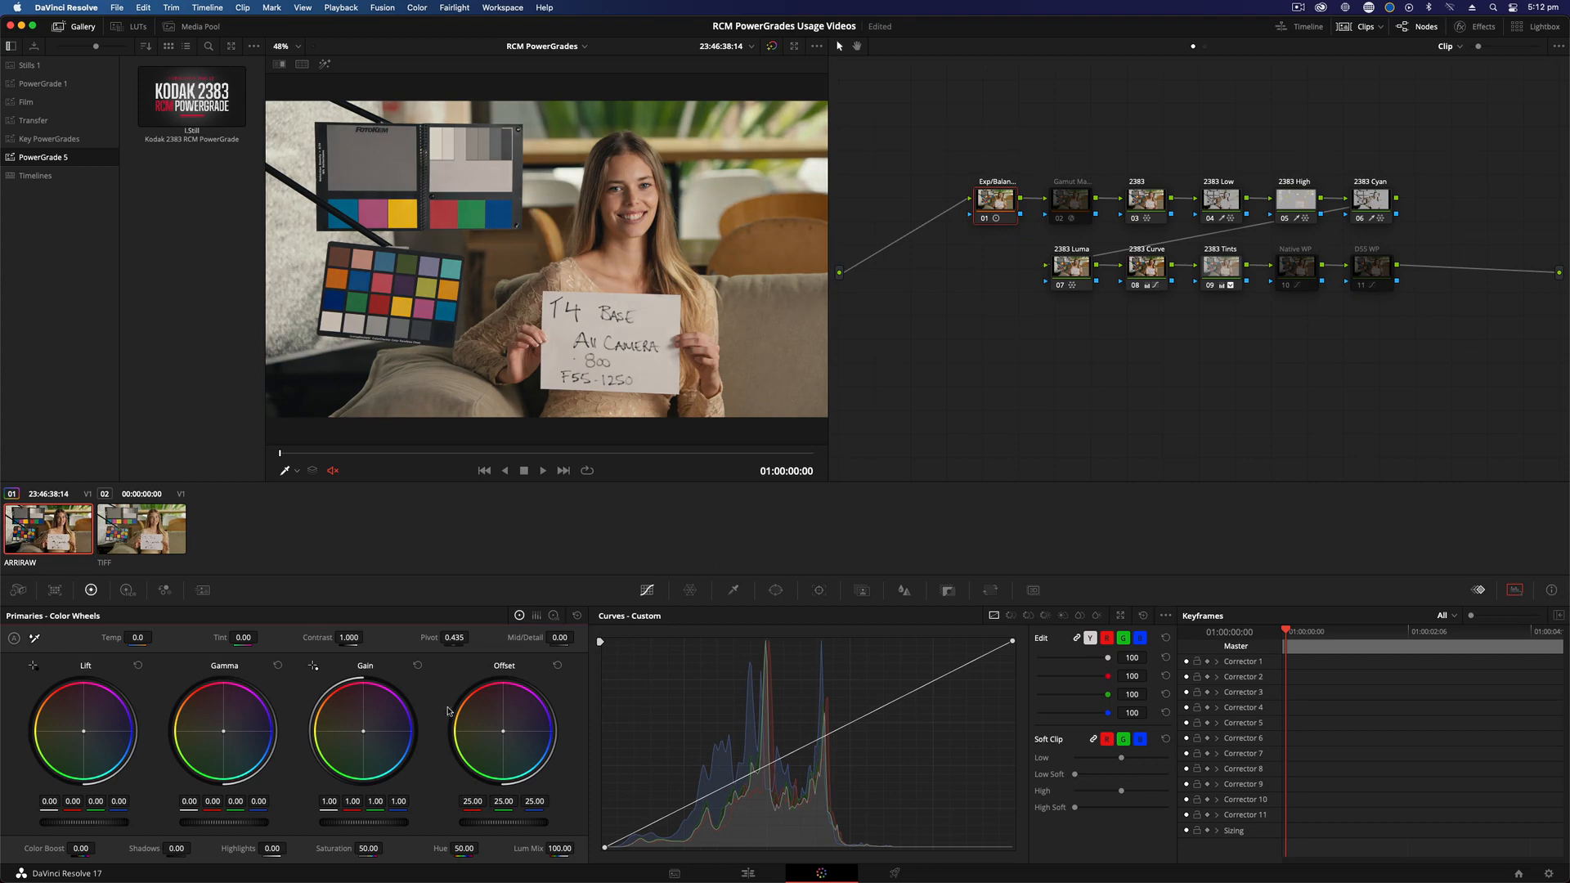
{"action": "mouse_move", "coordinate": [493, 824]}
{"action": "left_mouse_down"}
{"action": "mouse_move", "coordinate": [523, 825]}
{"action": "mouse_move", "coordinate": [466, 824]}
{"action": "left_mouse_up"}
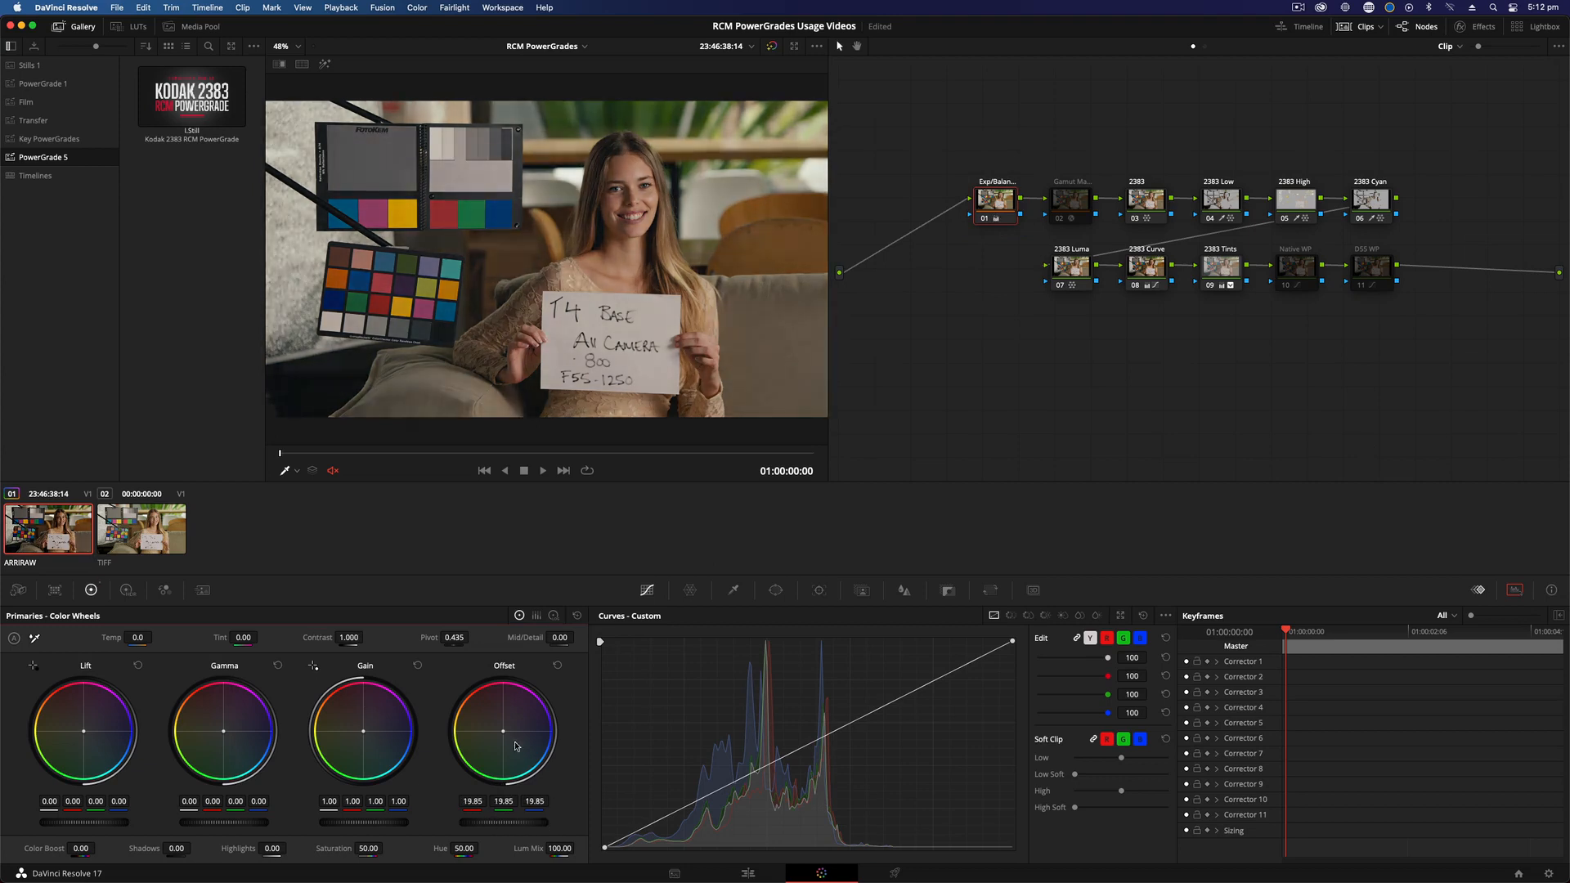
{"action": "left_click_drag", "start_coordinate": [514, 743], "coordinate": [506, 726]}
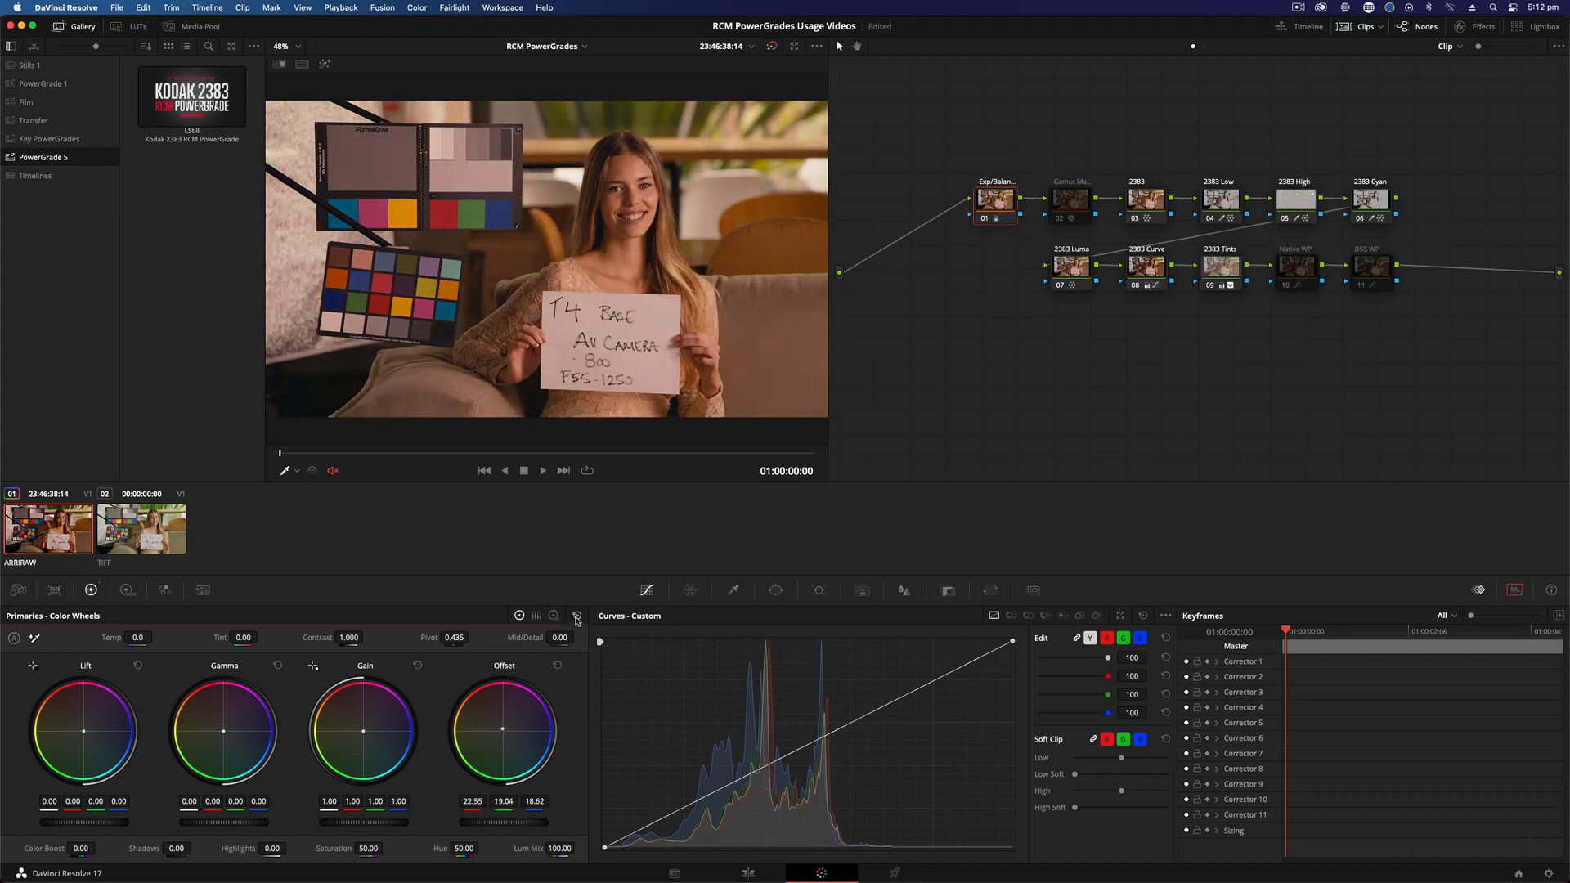
{"action": "left_click", "coordinate": [577, 617]}
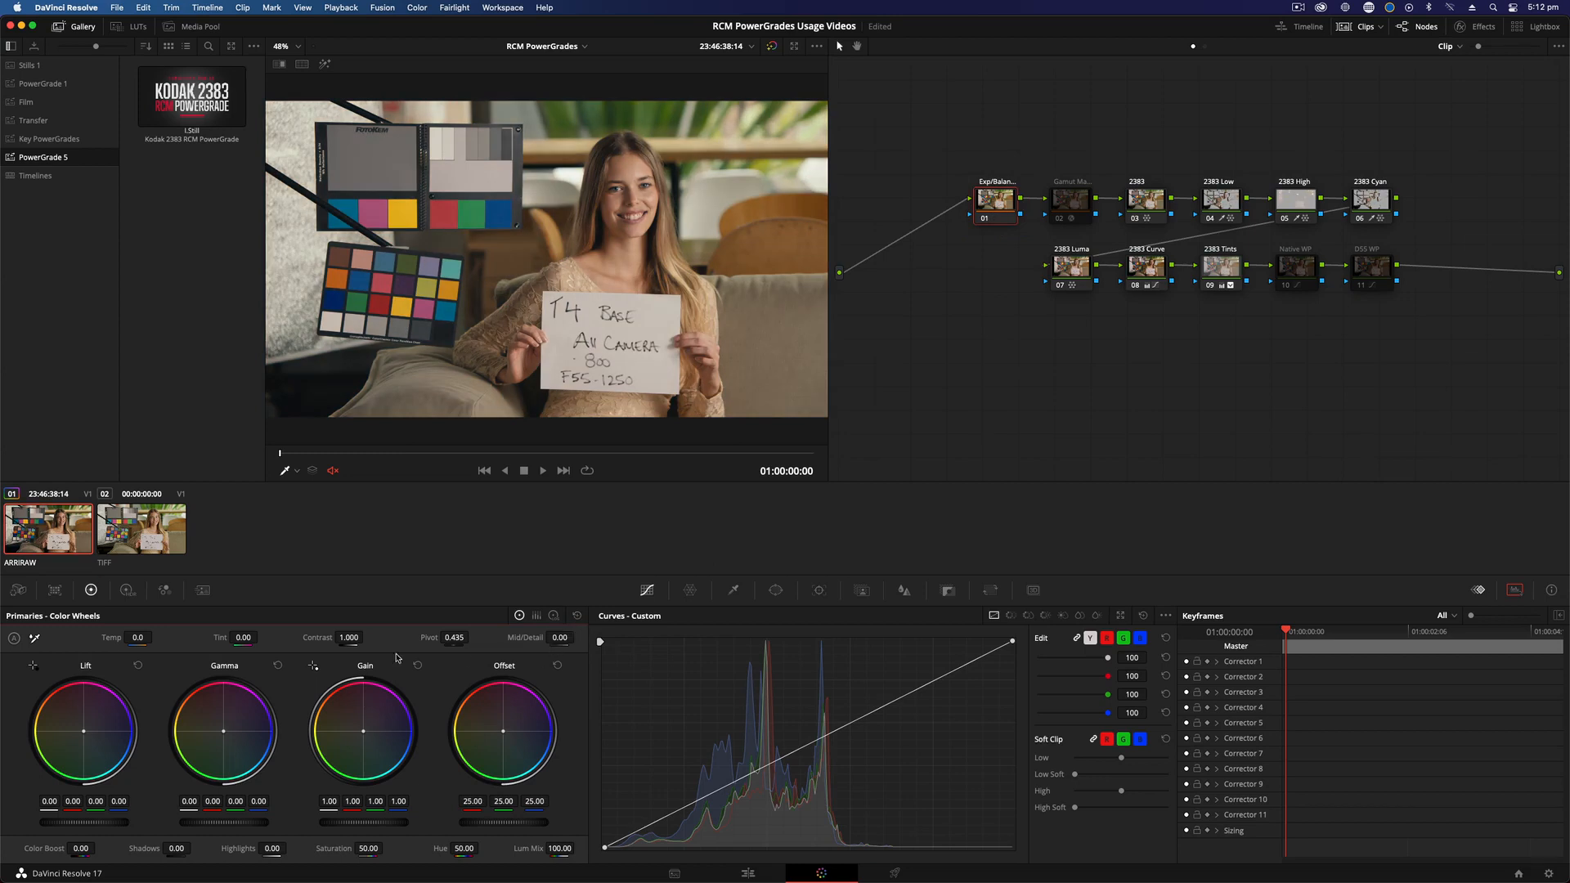
- Try the HDR global wheel's exposure and a balance of X 0.01, Y -0.02 on the Exp/Balance node, and reset the HDR wheels
{"action": "left_click", "coordinate": [128, 591]}
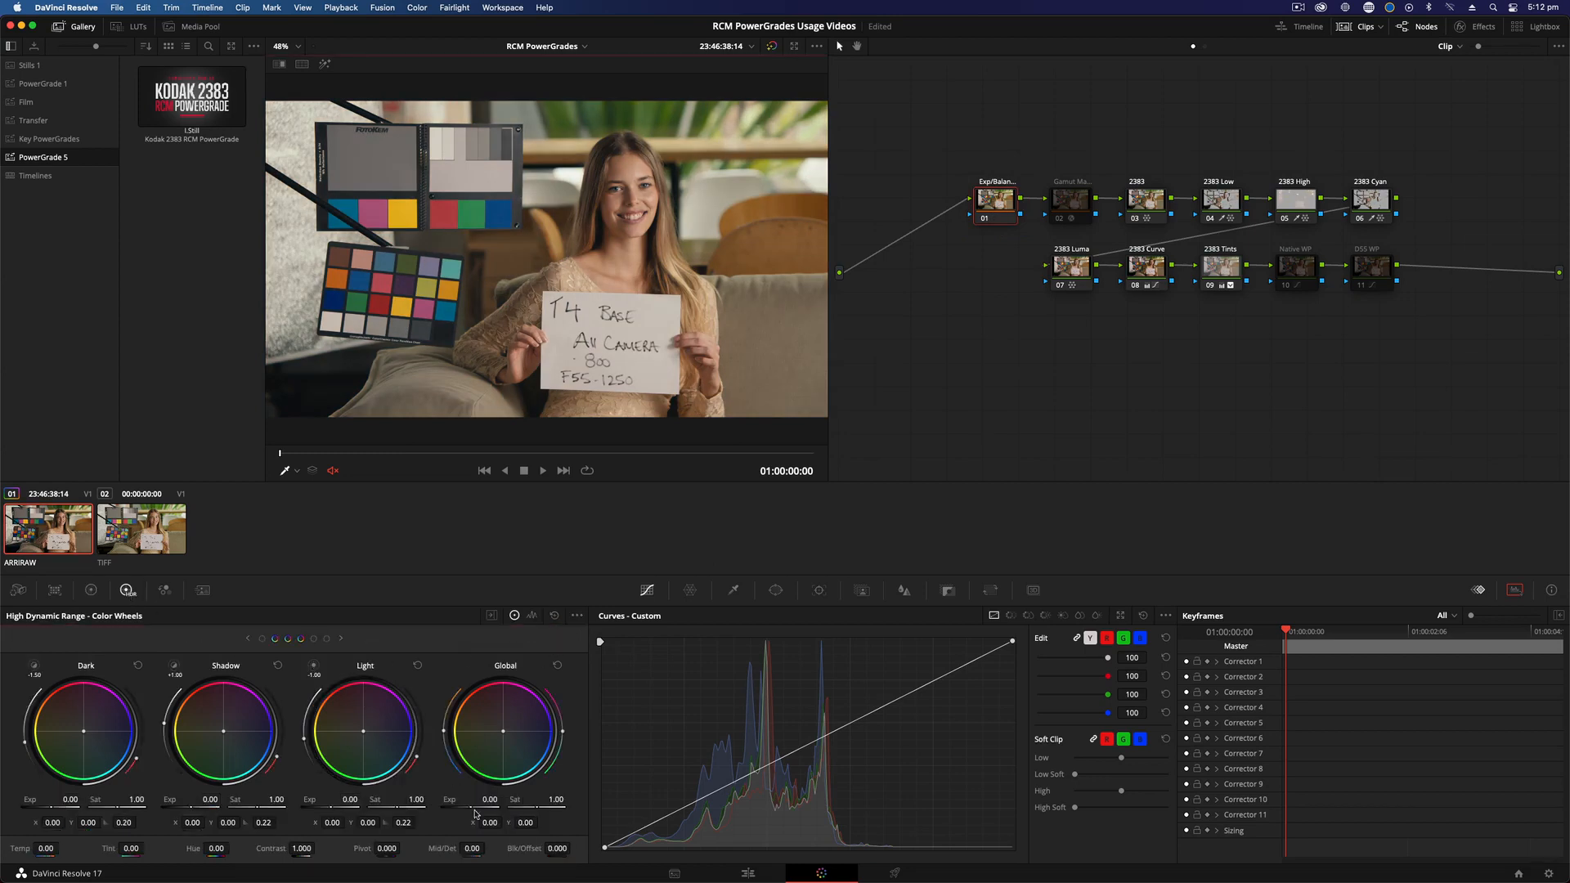
{"action": "left_click_drag", "start_coordinate": [449, 800], "coordinate": [380, 801]}
{"action": "double_click", "coordinate": [449, 800]}
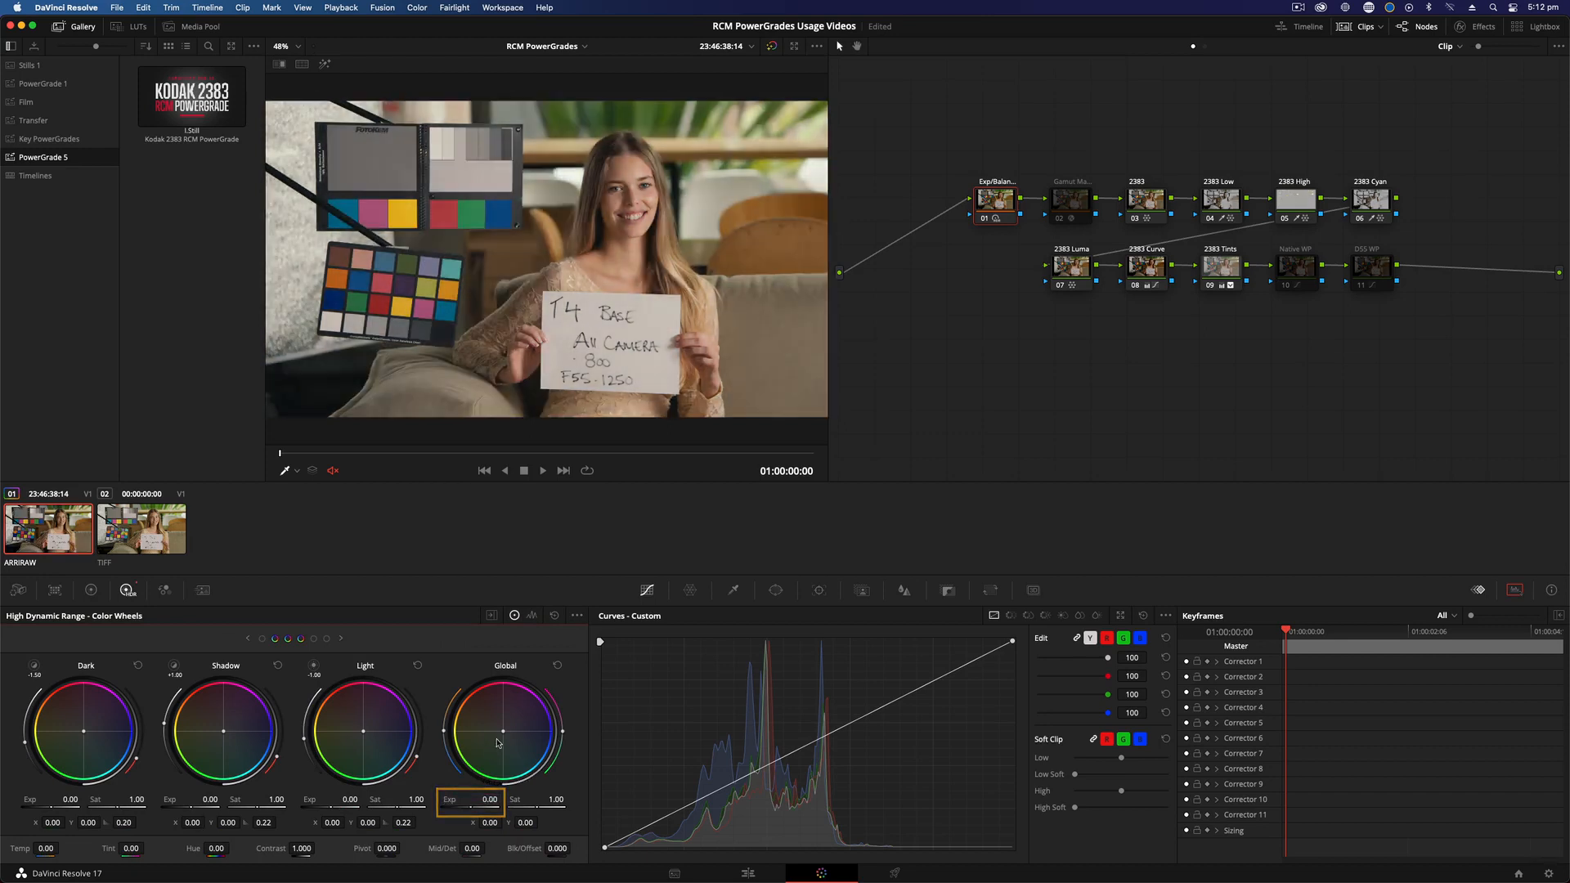
{"action": "left_click_drag", "start_coordinate": [506, 735], "coordinate": [507, 736]}
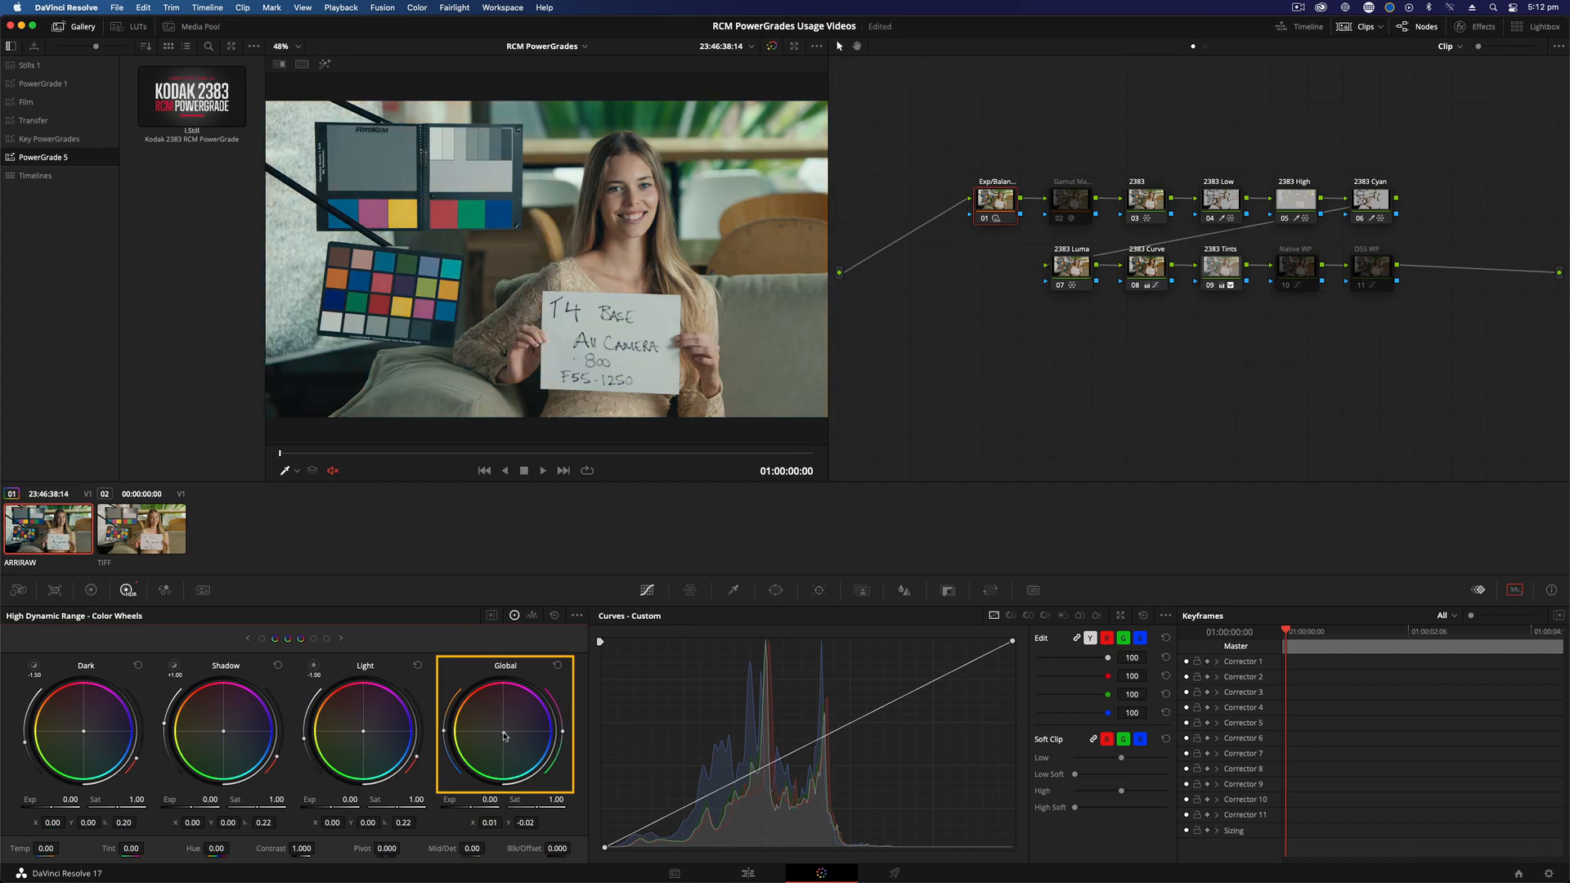
{"action": "left_click", "coordinate": [554, 616]}
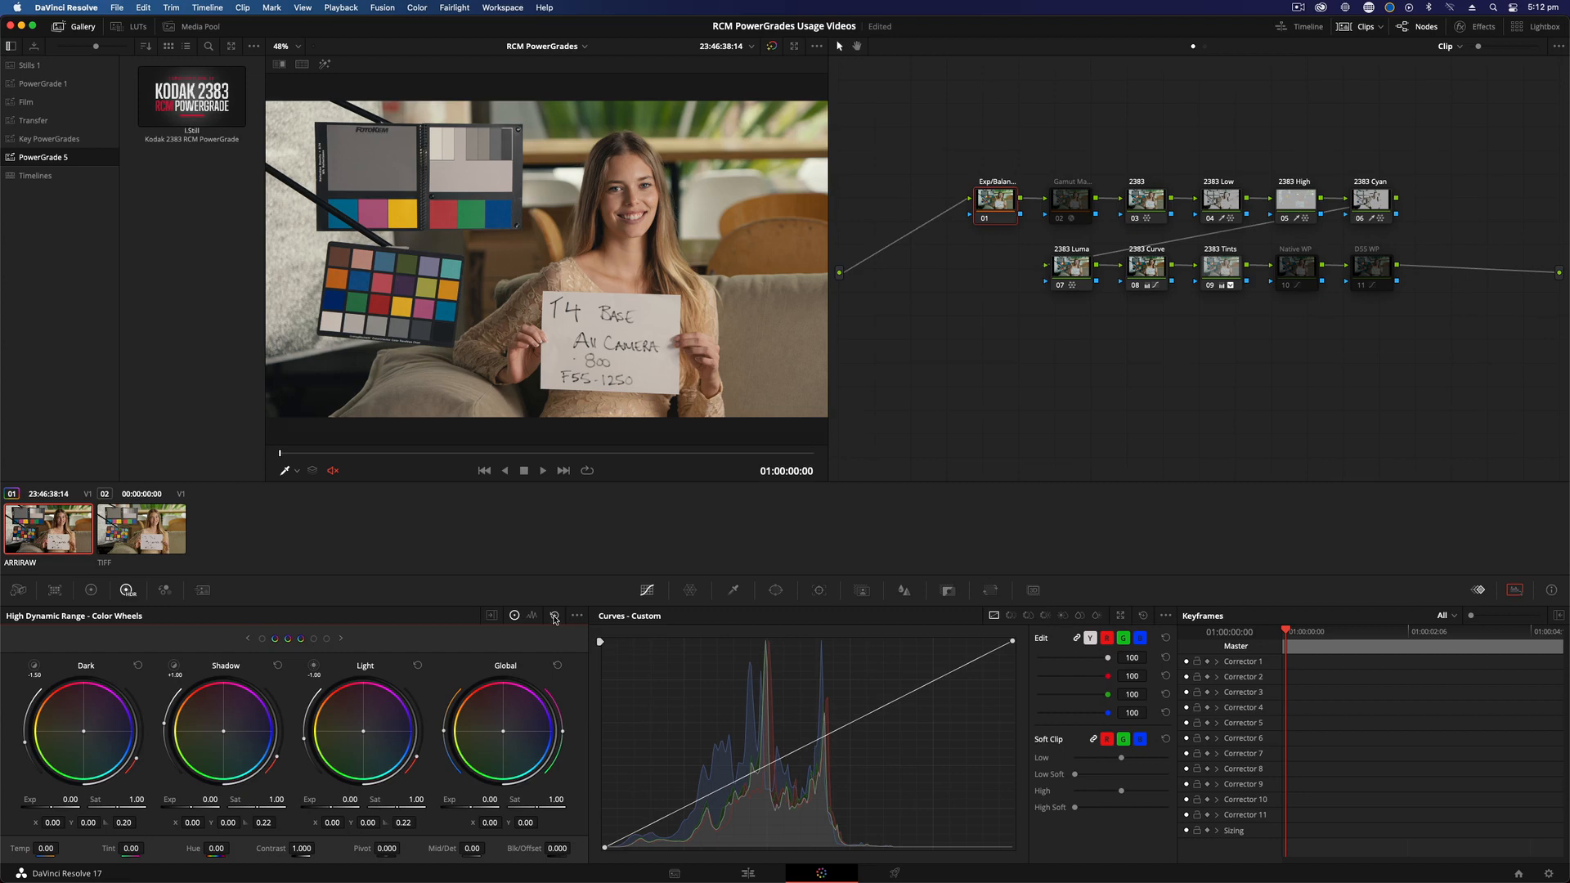
- Enable the gamut mapping node temporarily and open its effect settings
{"action": "left_click", "coordinate": [1071, 200]}
{"action": "key", "text": "ctrl+d"}
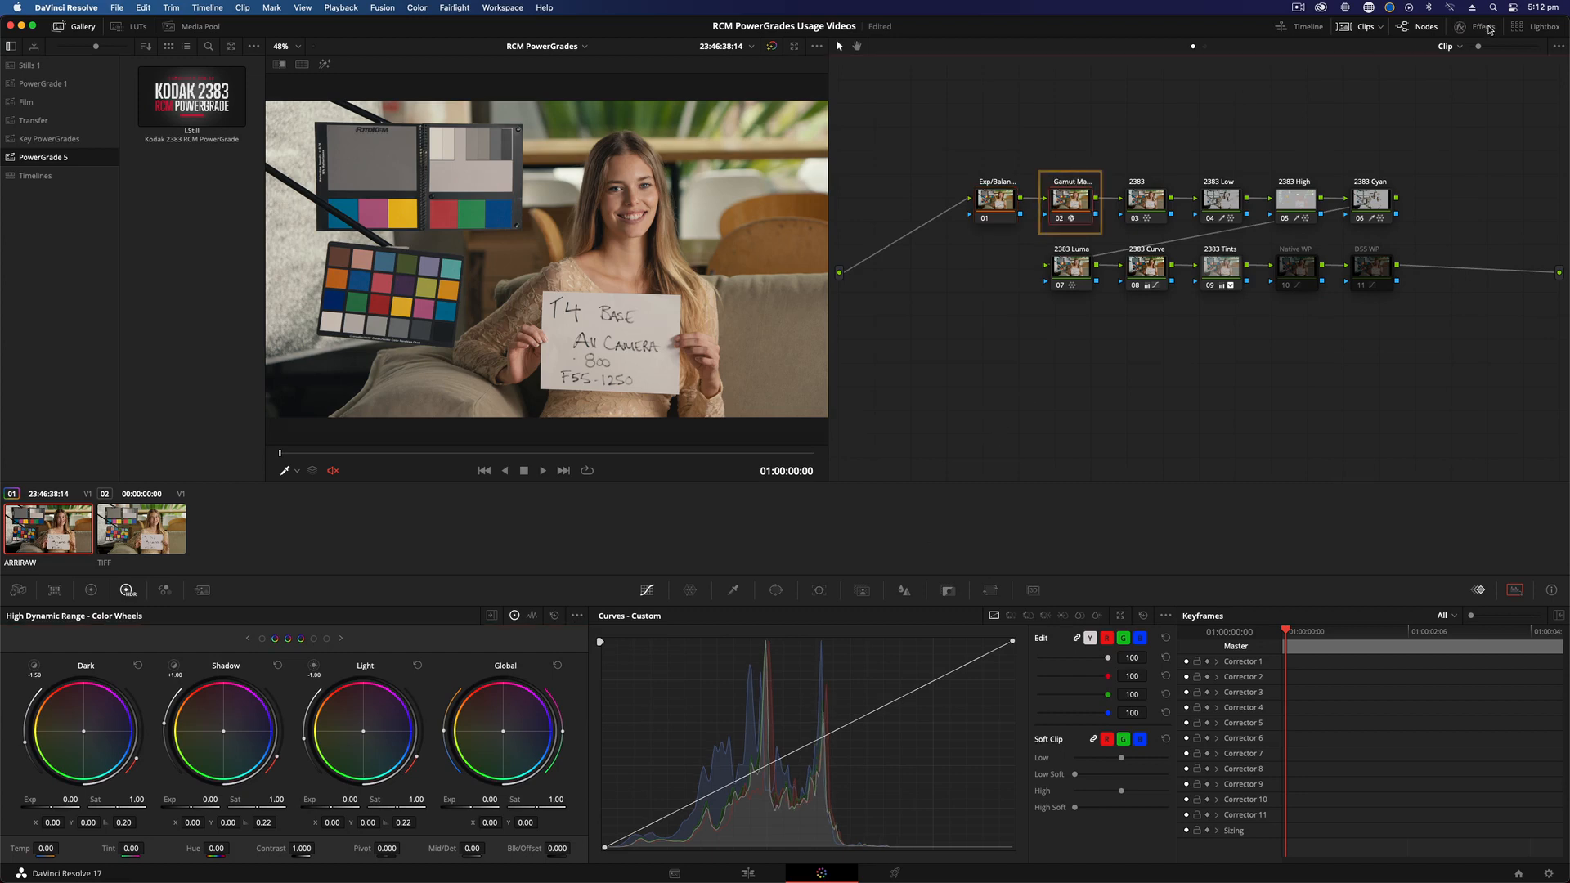
{"action": "left_click", "coordinate": [1482, 27]}
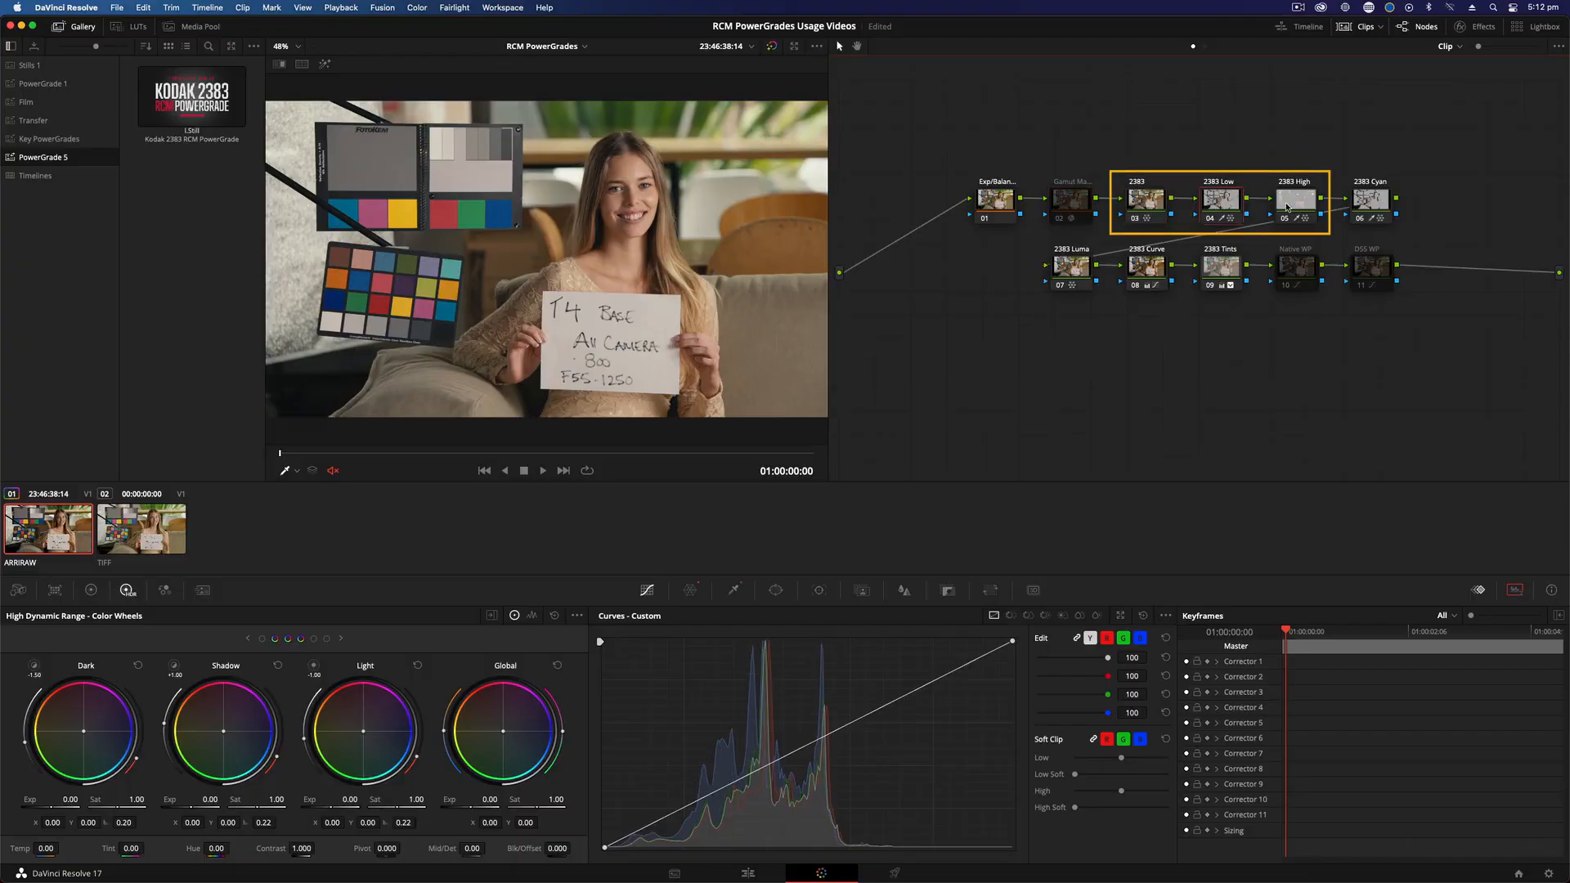
- Examine the Color Warper adjustments on the 2383 nodes, including 2383 Cyan and 2383 Luma
{"action": "left_click", "coordinate": [690, 592]}
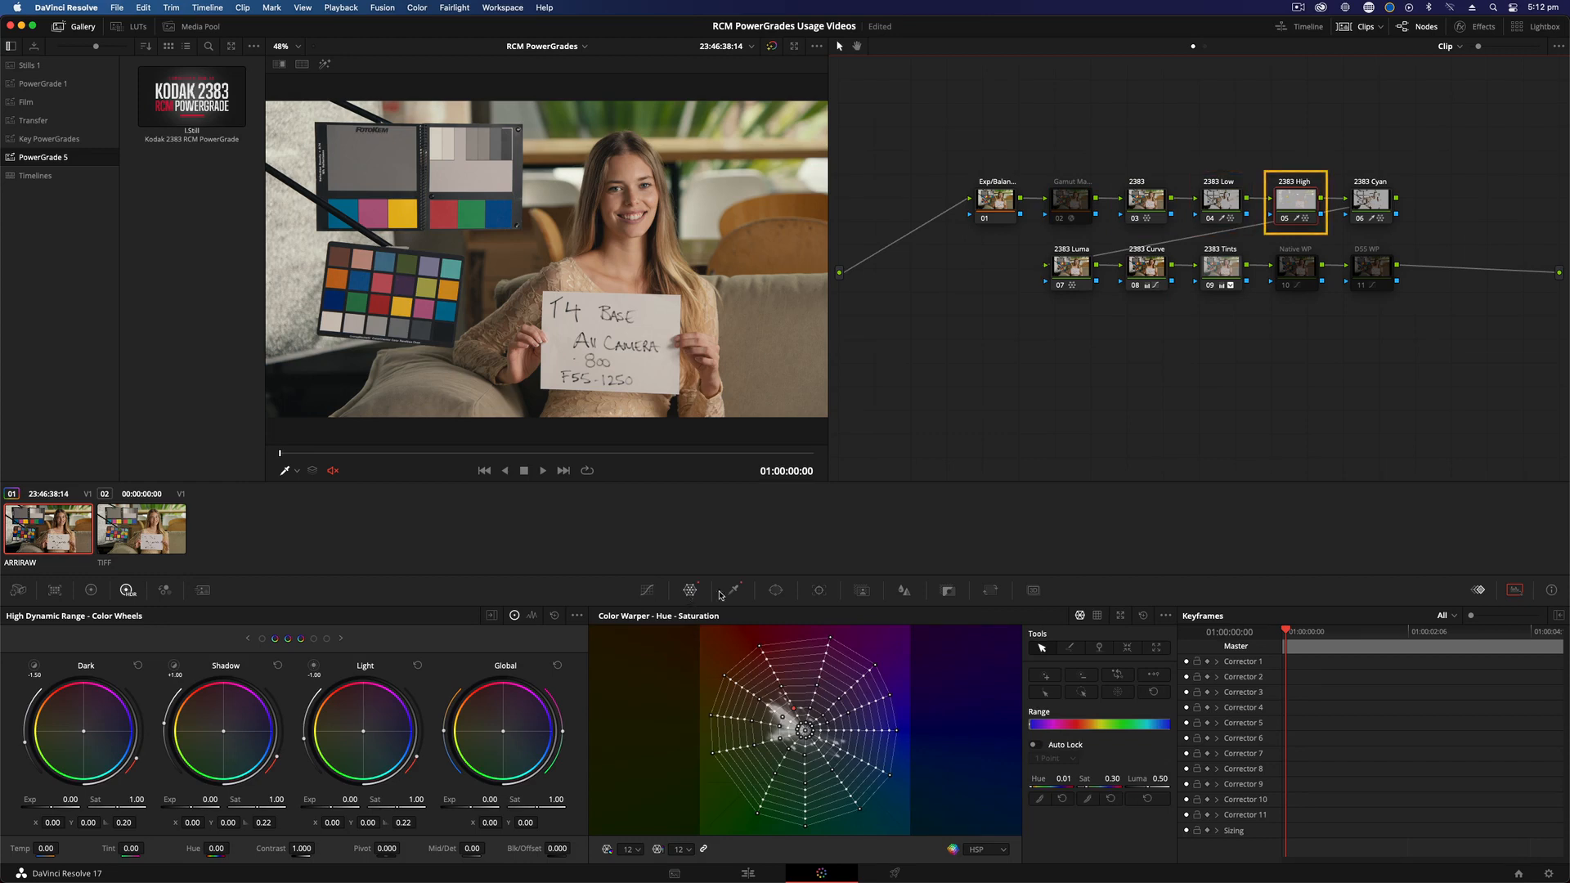
{"action": "left_click", "coordinate": [1373, 205]}
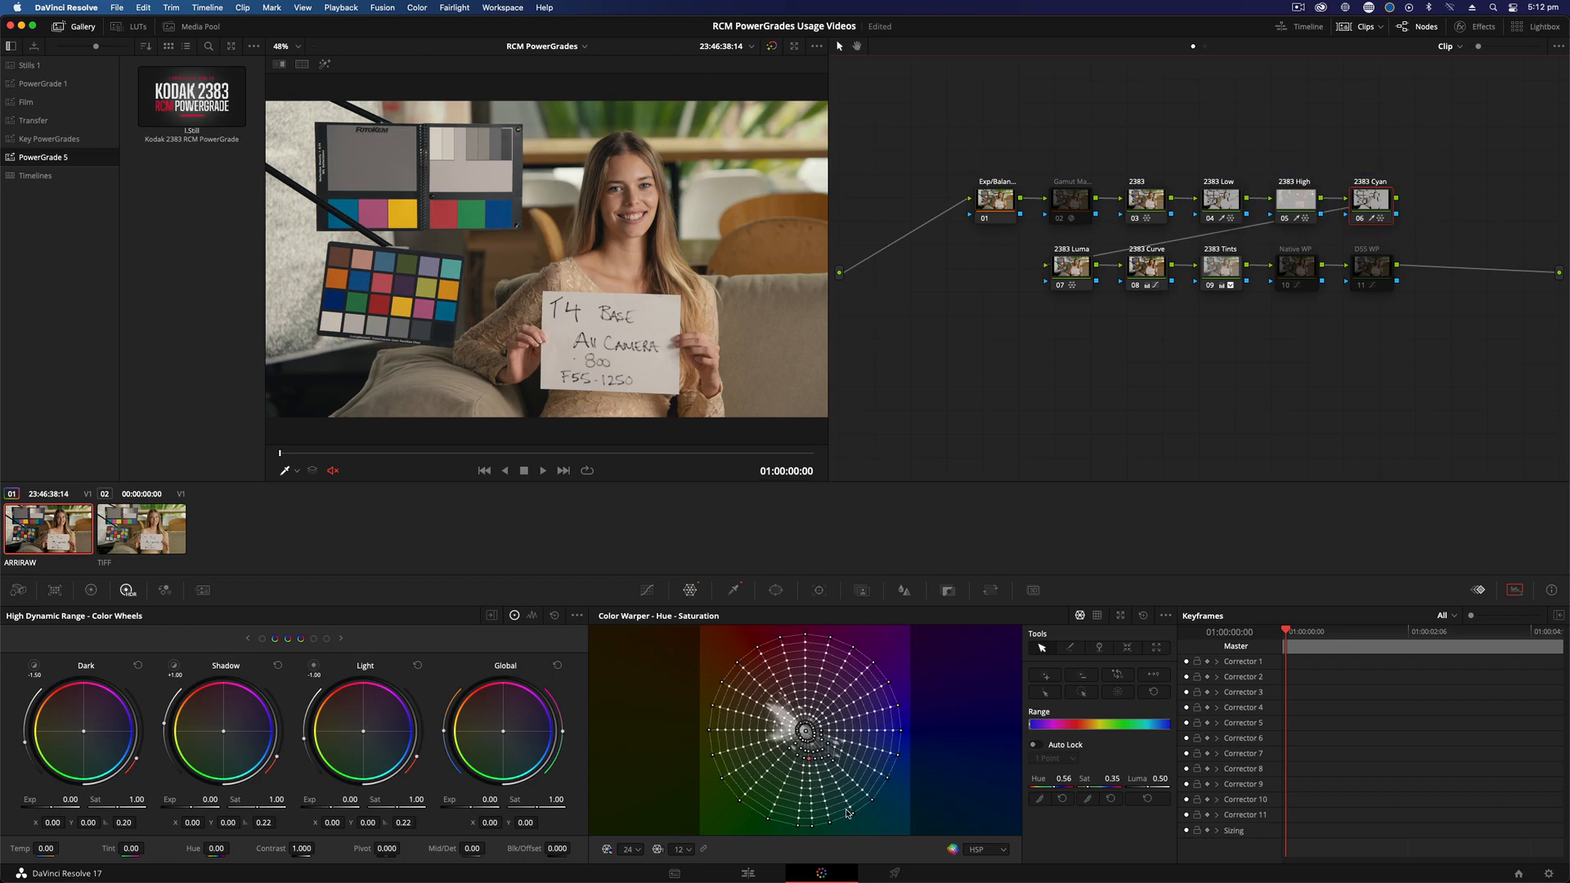
{"action": "left_click", "coordinate": [1073, 266]}
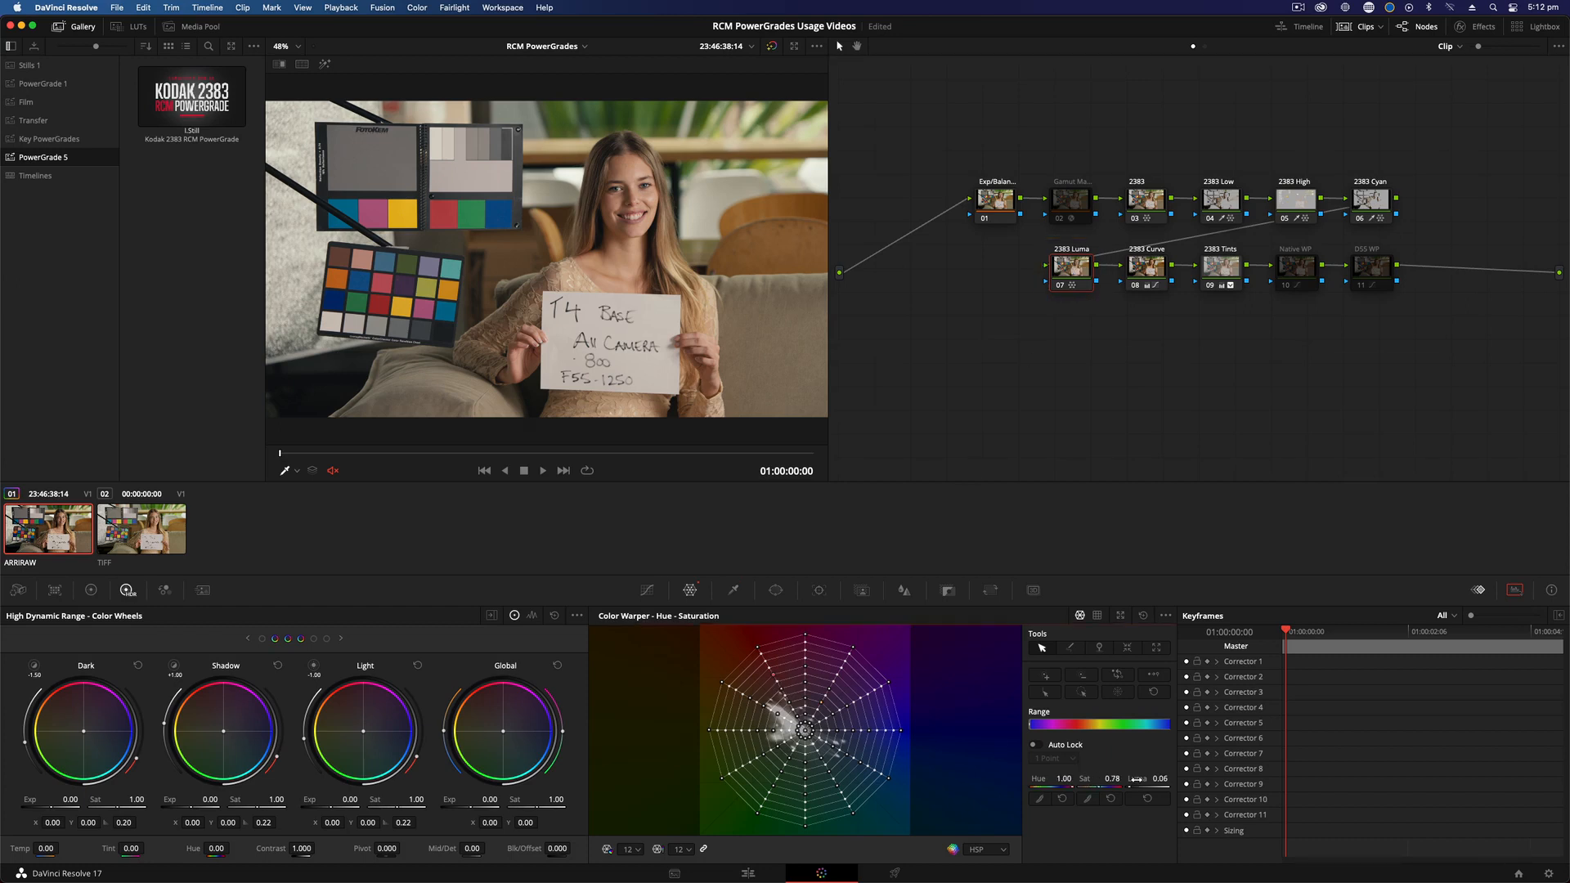
- Show the custom curve of the 2383 Curve node and compare the image with the node disabled and enabled
{"action": "left_click", "coordinate": [1147, 266]}
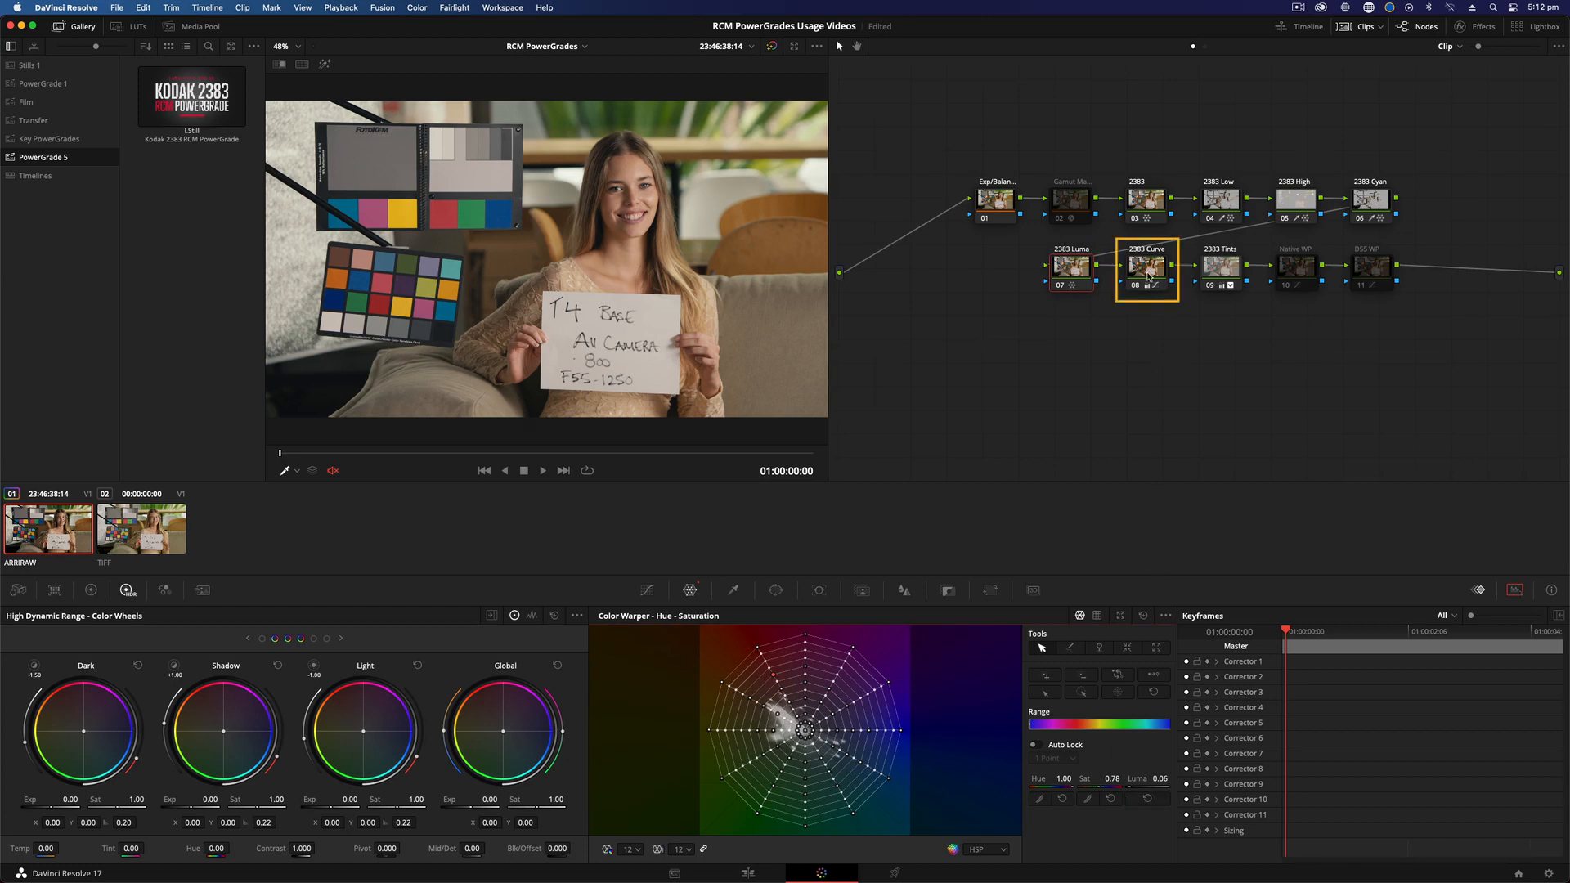
{"action": "left_click", "coordinate": [647, 589]}
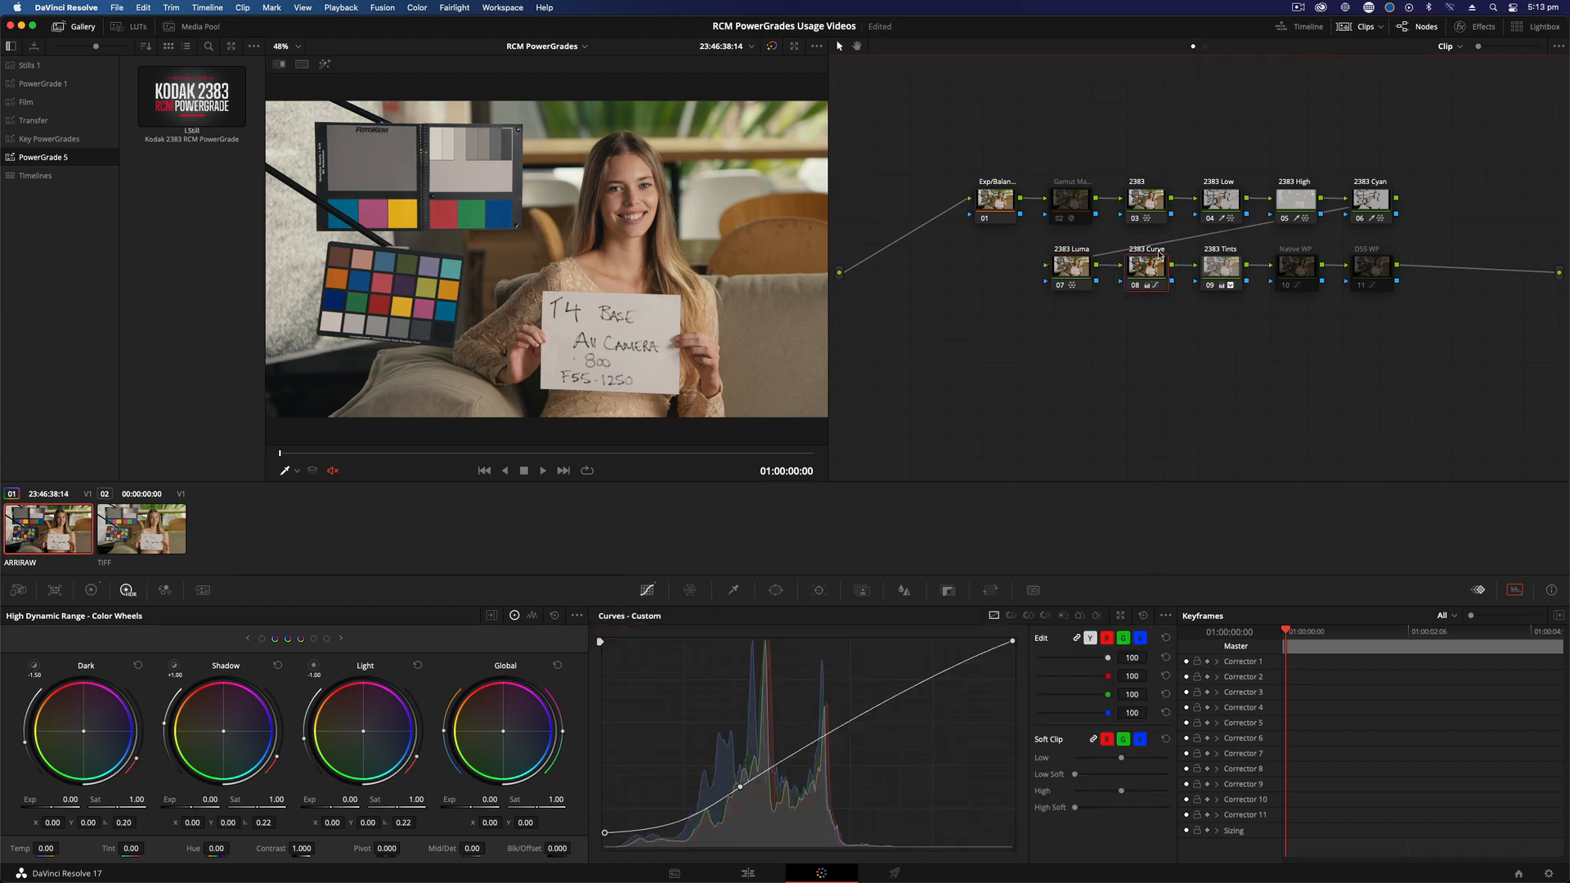
{"action": "key", "text": "super+d"}
{"action": "key", "text": "super+d"}
- Examine the 2383 Tints node's curves and compare the image with the node disabled and enabled
{"action": "left_click", "coordinate": [1223, 273]}
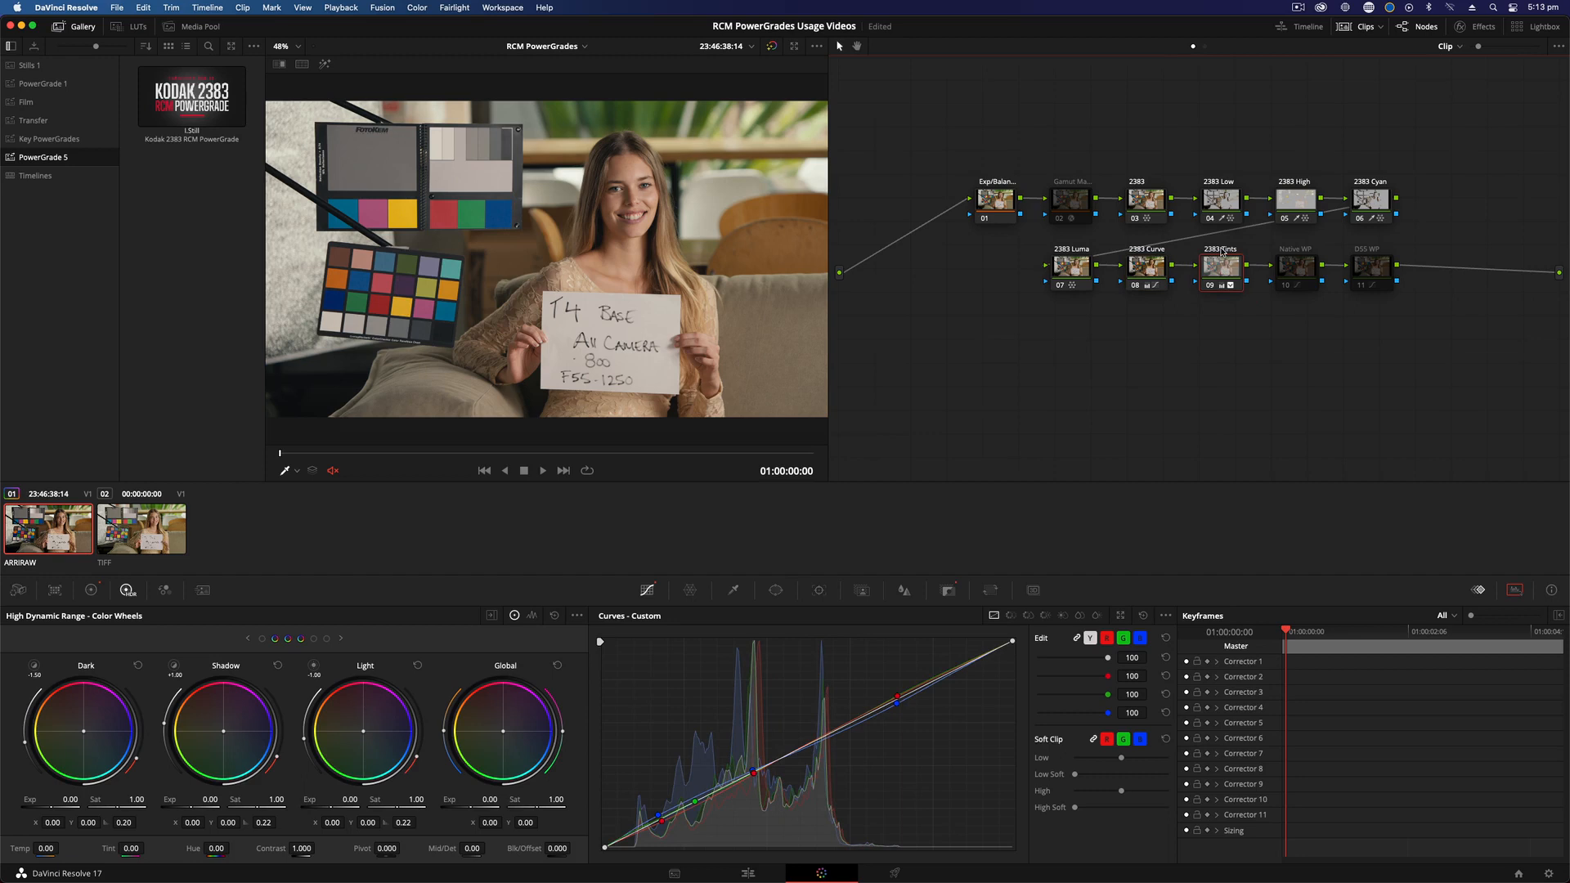
{"action": "key", "text": "super+d"}
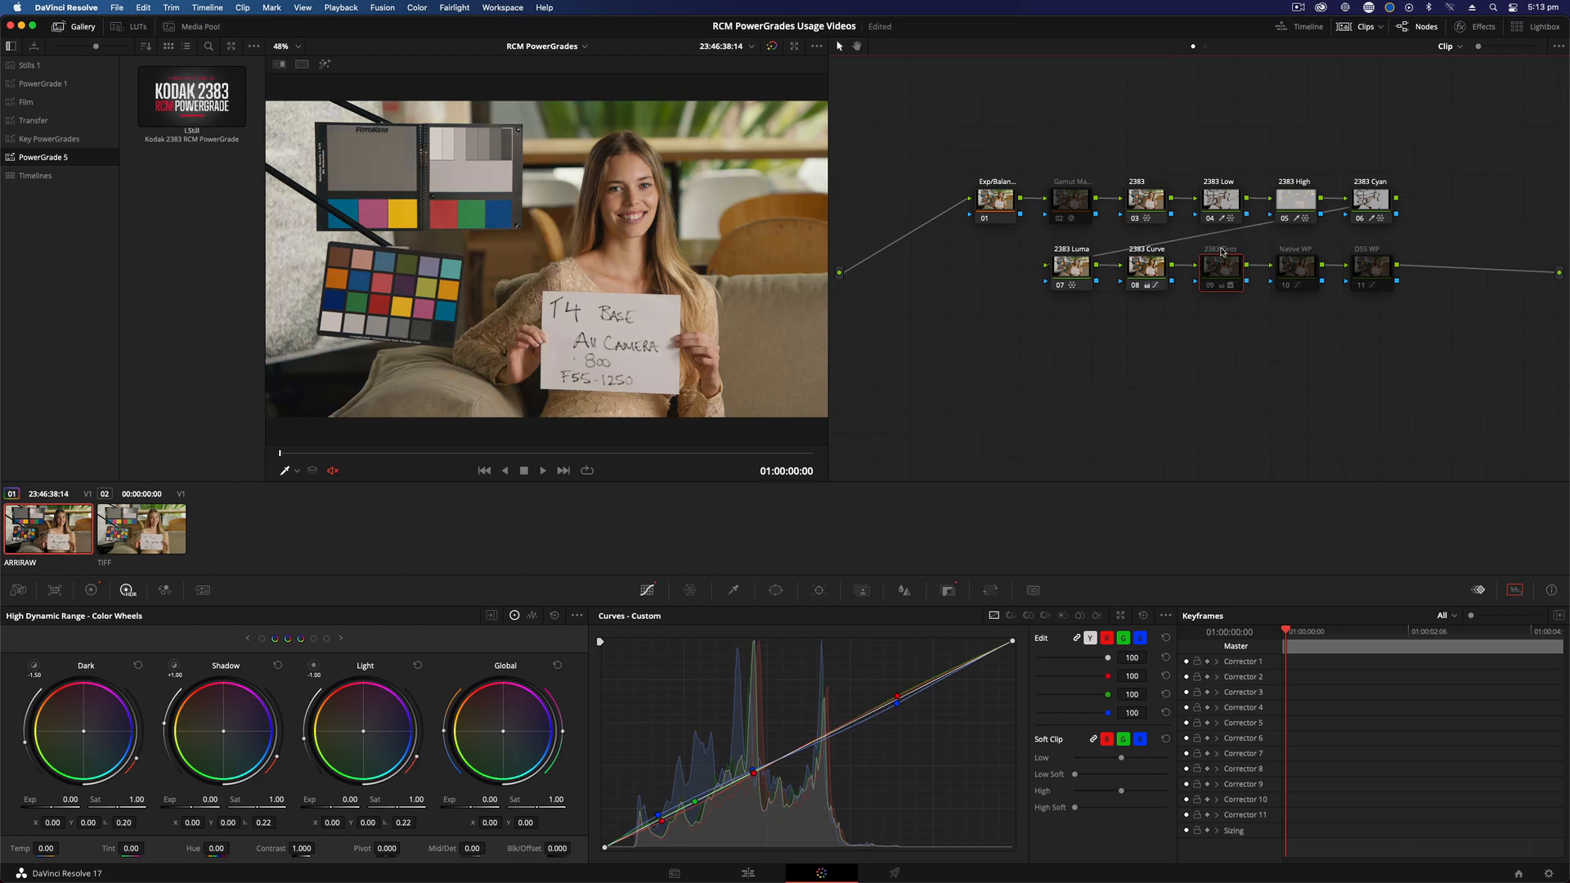
{"action": "key", "text": "super+d"}
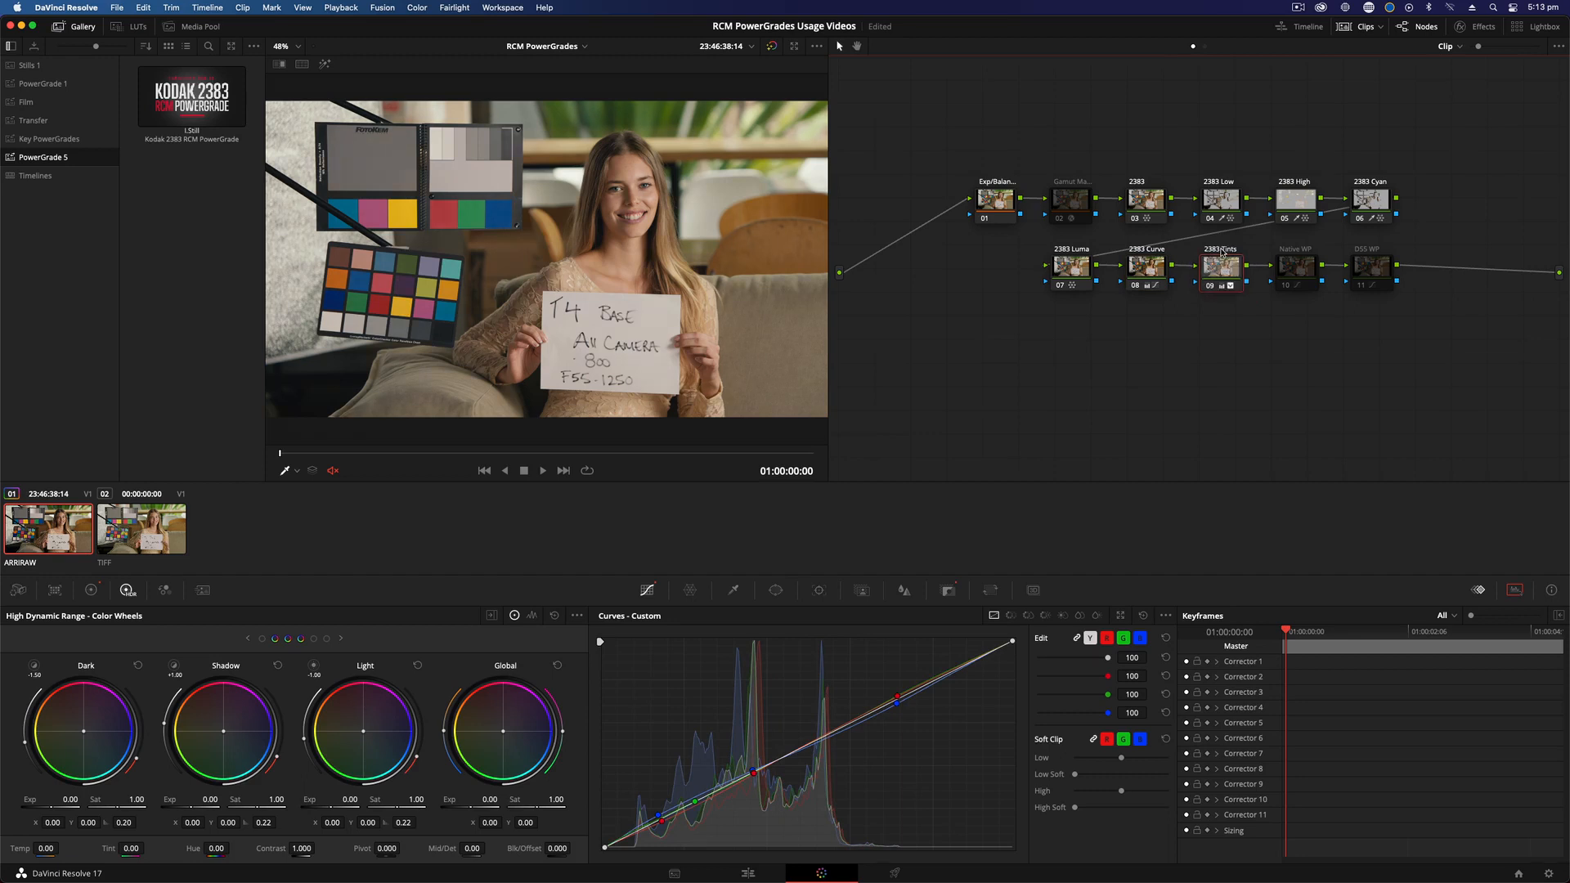
- Preview the Native WP node on and off, and enable the D55 WP node
{"action": "left_click", "coordinate": [1293, 278]}
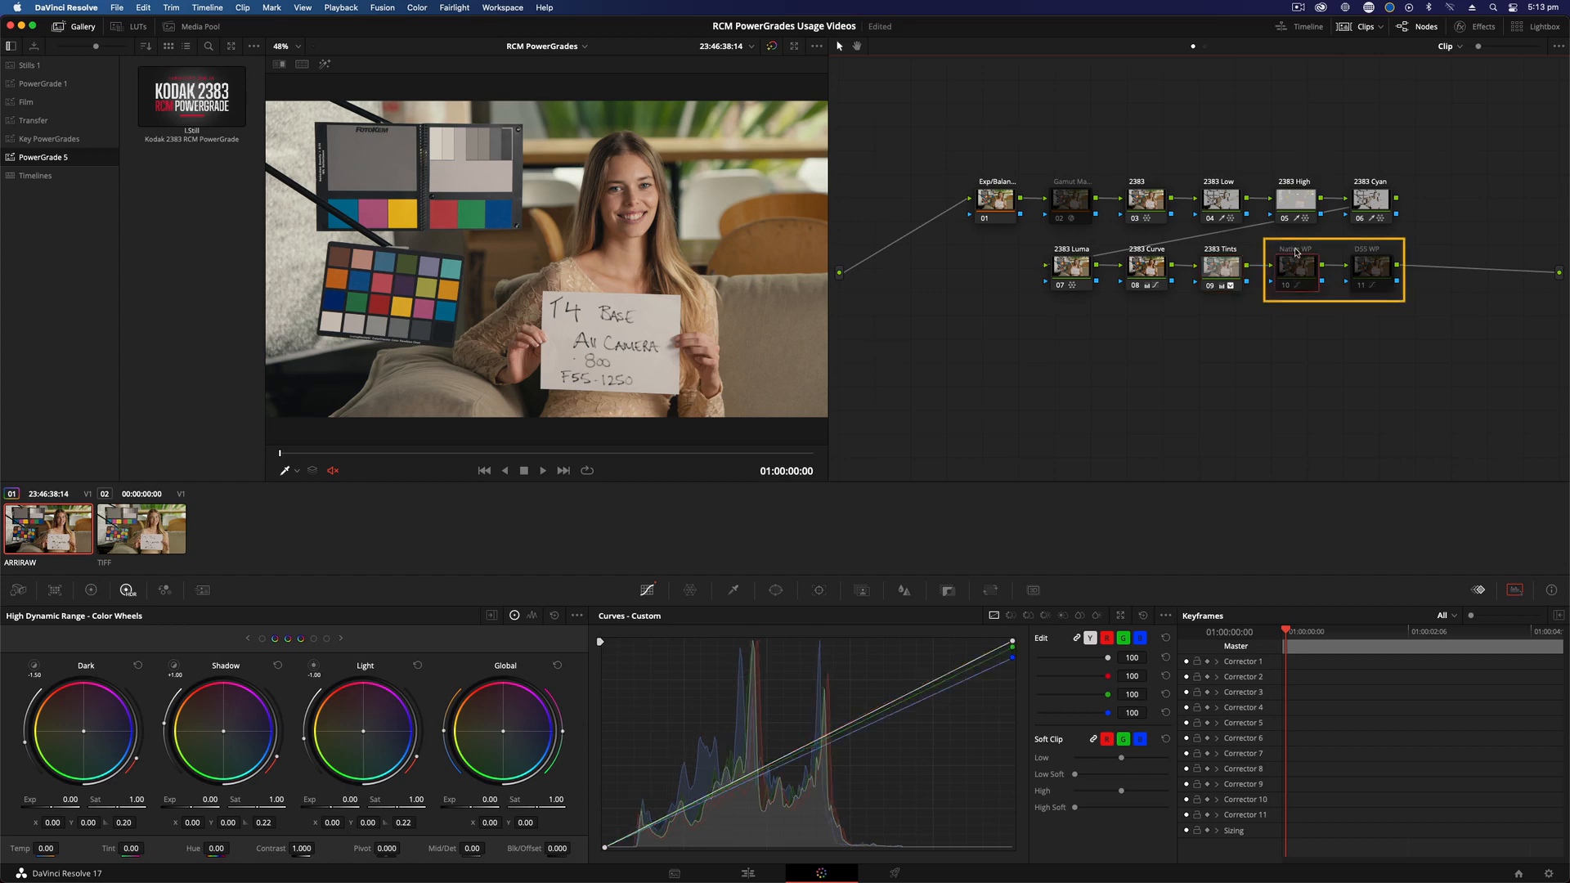
{"action": "key", "text": "super+d"}
{"action": "key", "text": "super+d"}
{"action": "left_click", "coordinate": [1372, 260]}
{"action": "key", "text": "super+d"}
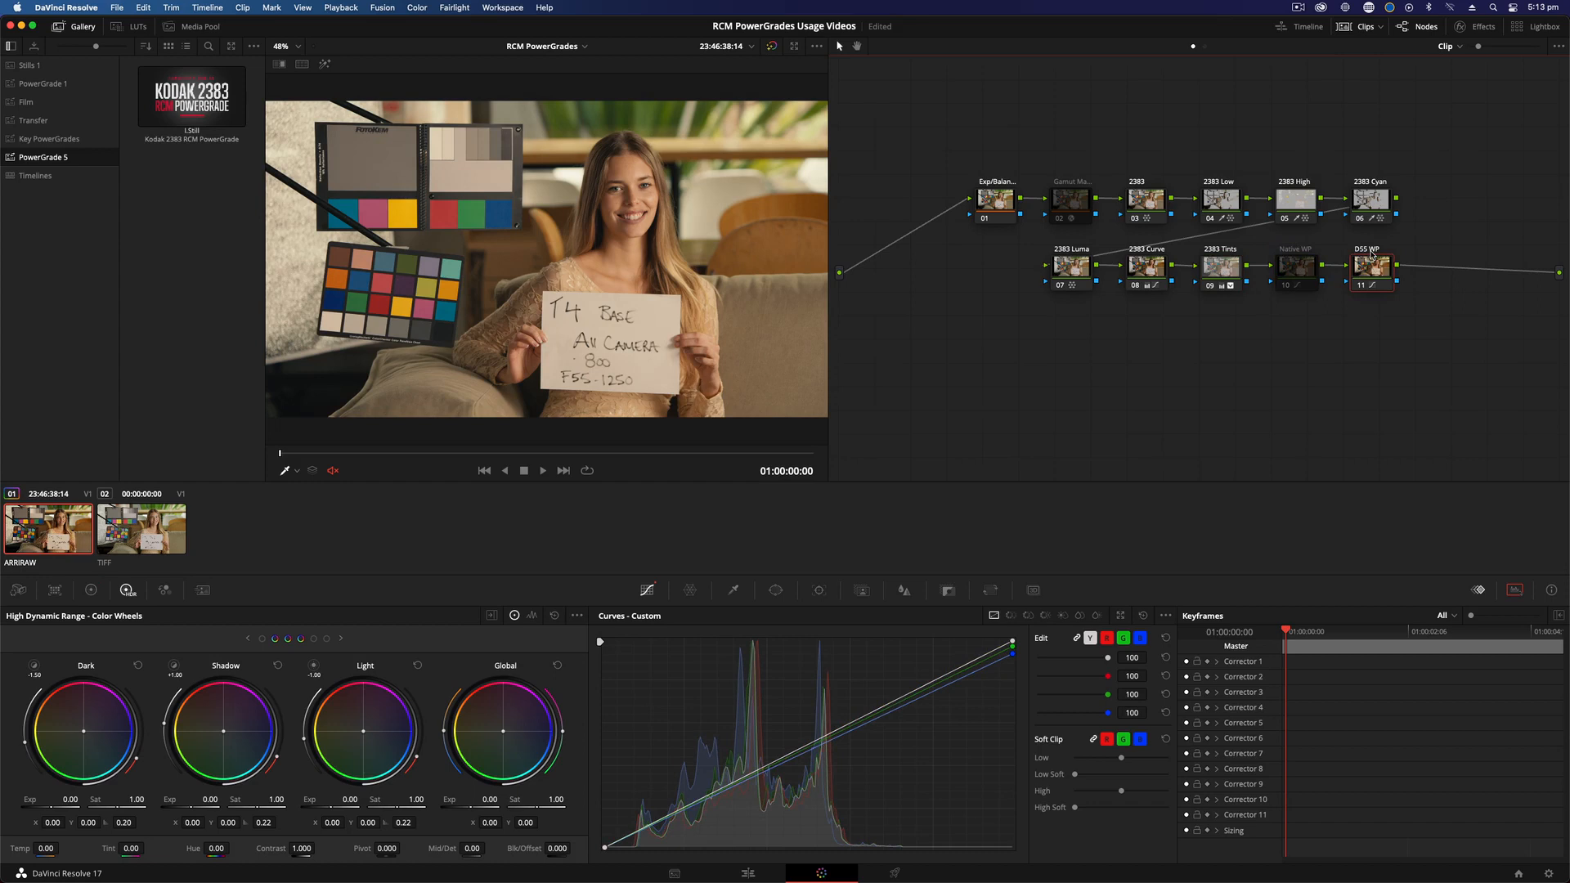